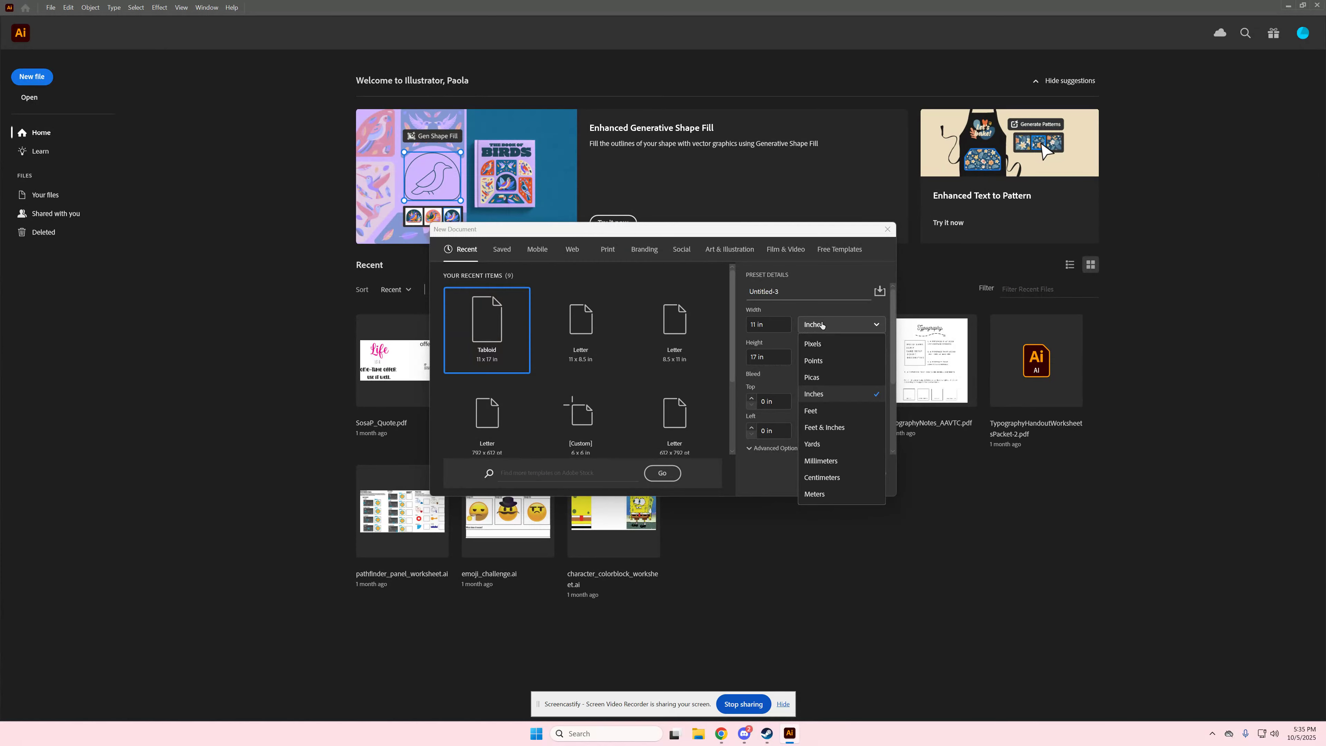
# Create a portrait Tabloid document, 11 x 17 in, with inches as units, CMYK Color mode and High (300 ppi) raster effects.
pyautogui.click(835, 395)
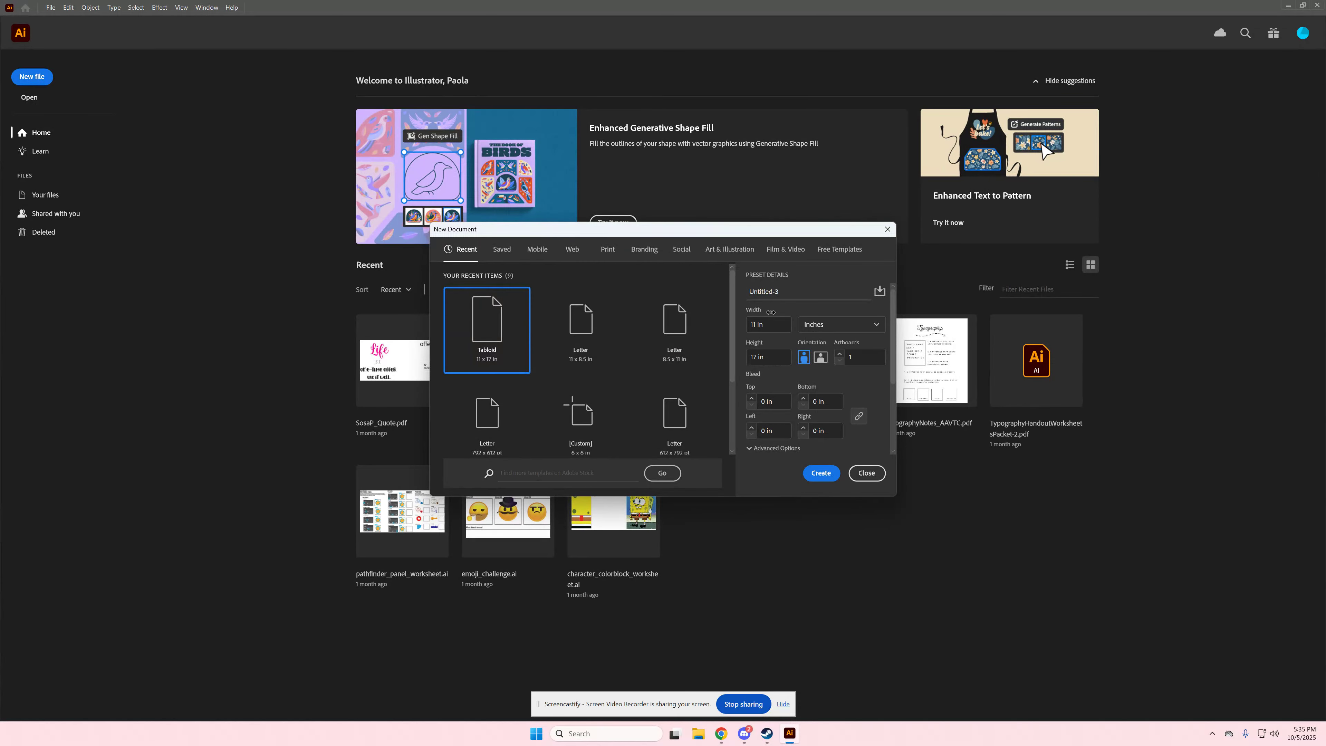
pyautogui.click(750, 329)
pyautogui.click(770, 356)
pyautogui.click(805, 361)
pyautogui.scroll(-2, 785, 359)
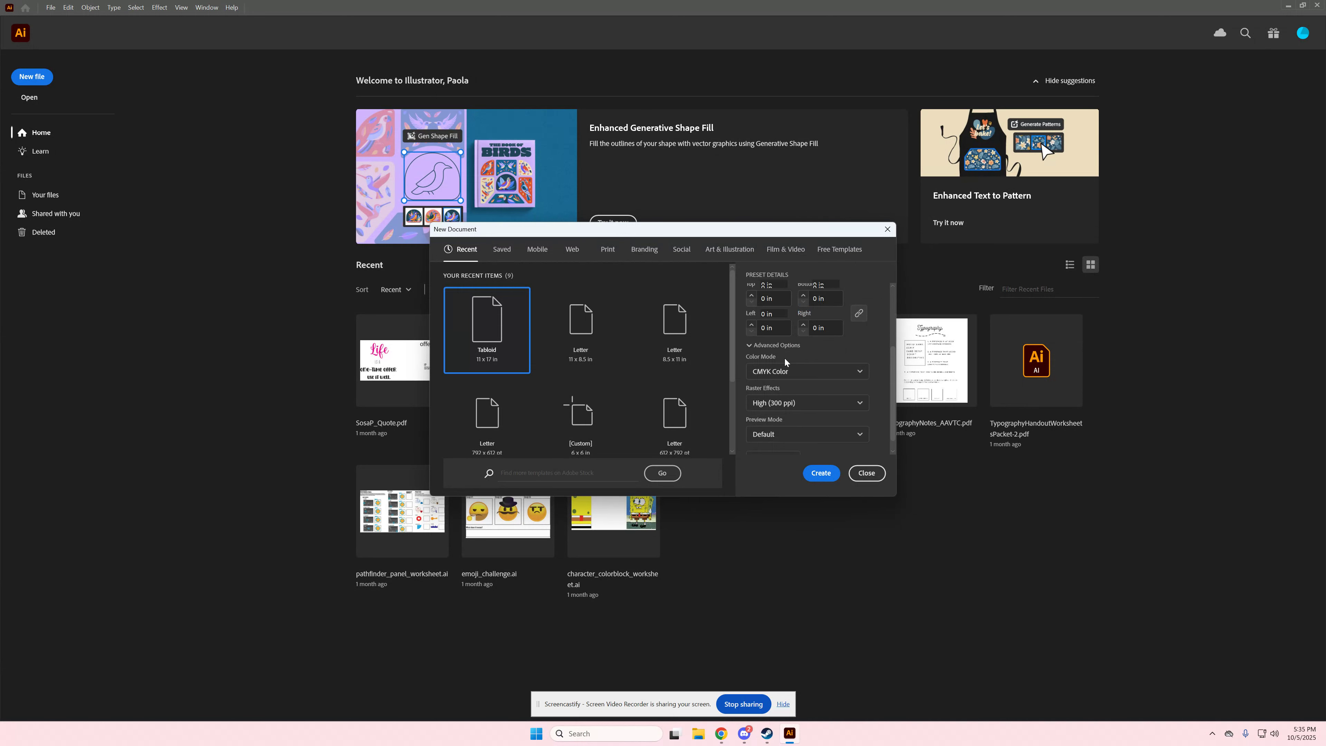
pyautogui.click(785, 359)
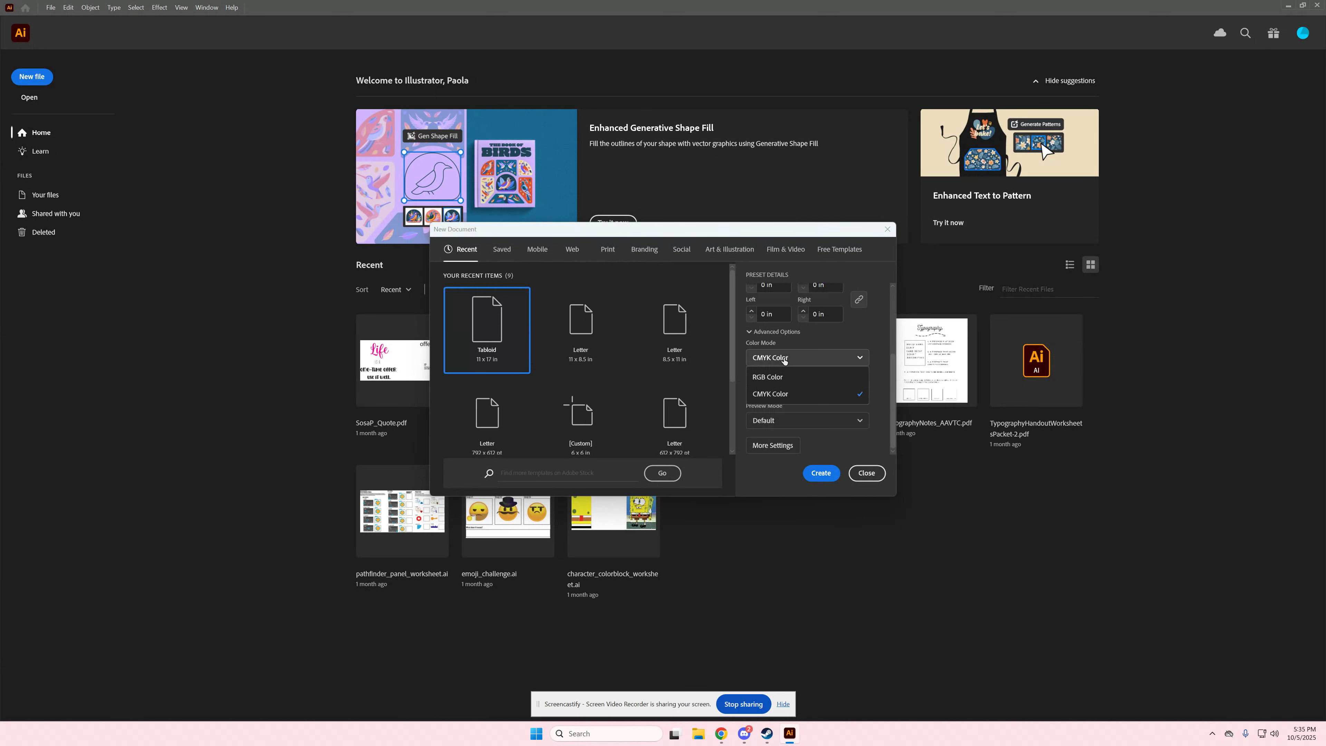
pyautogui.click(789, 395)
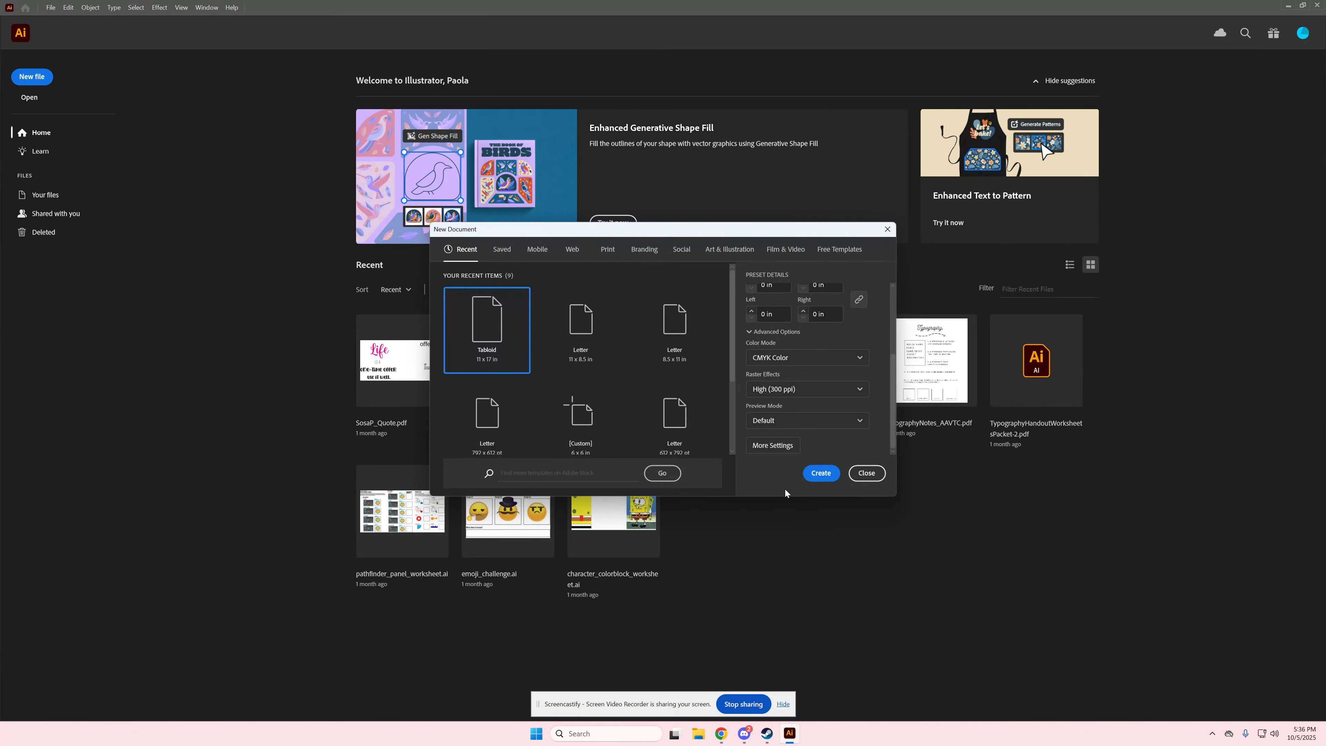
pyautogui.click(821, 473)
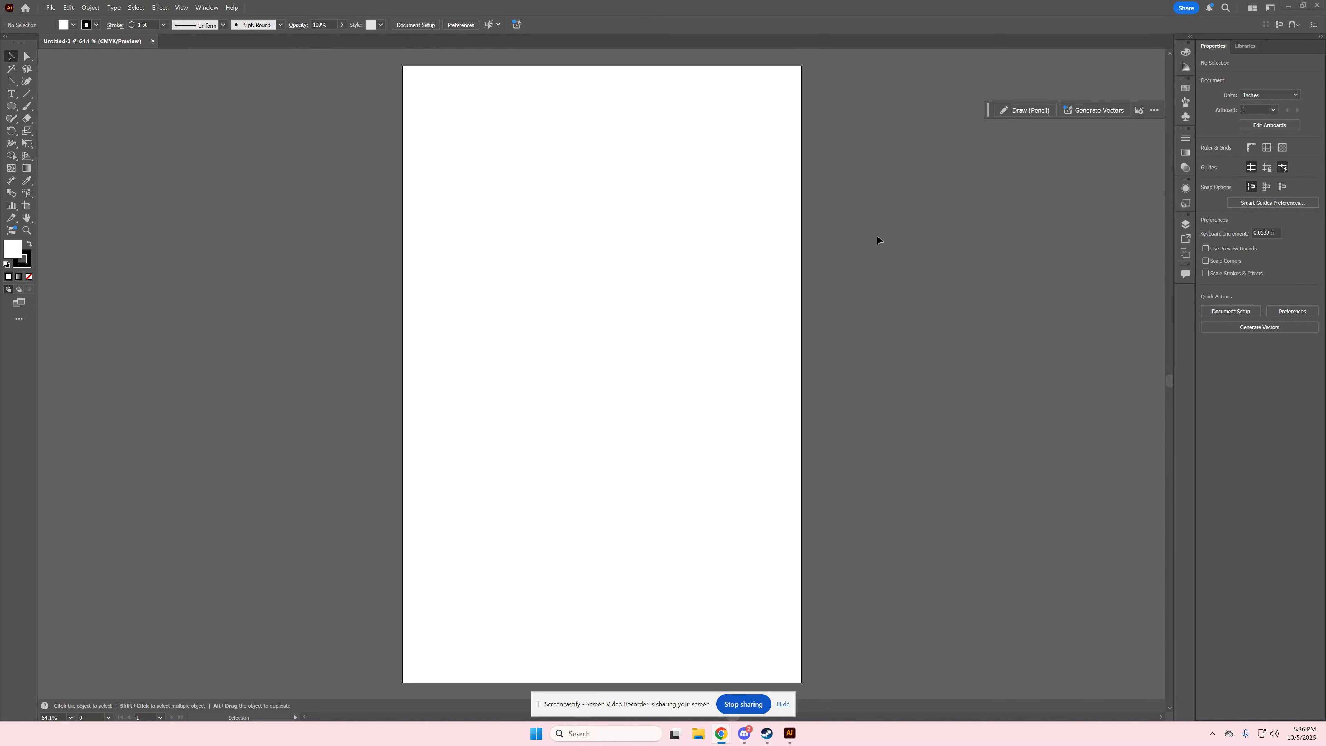
# Paste the copied reference image of overlapping ellipses and place it beside the artboard's upper right.
pyautogui.hotkey('ctrl', 'v')
pyautogui.moveTo(634, 345); pyautogui.dragTo(997, 168)
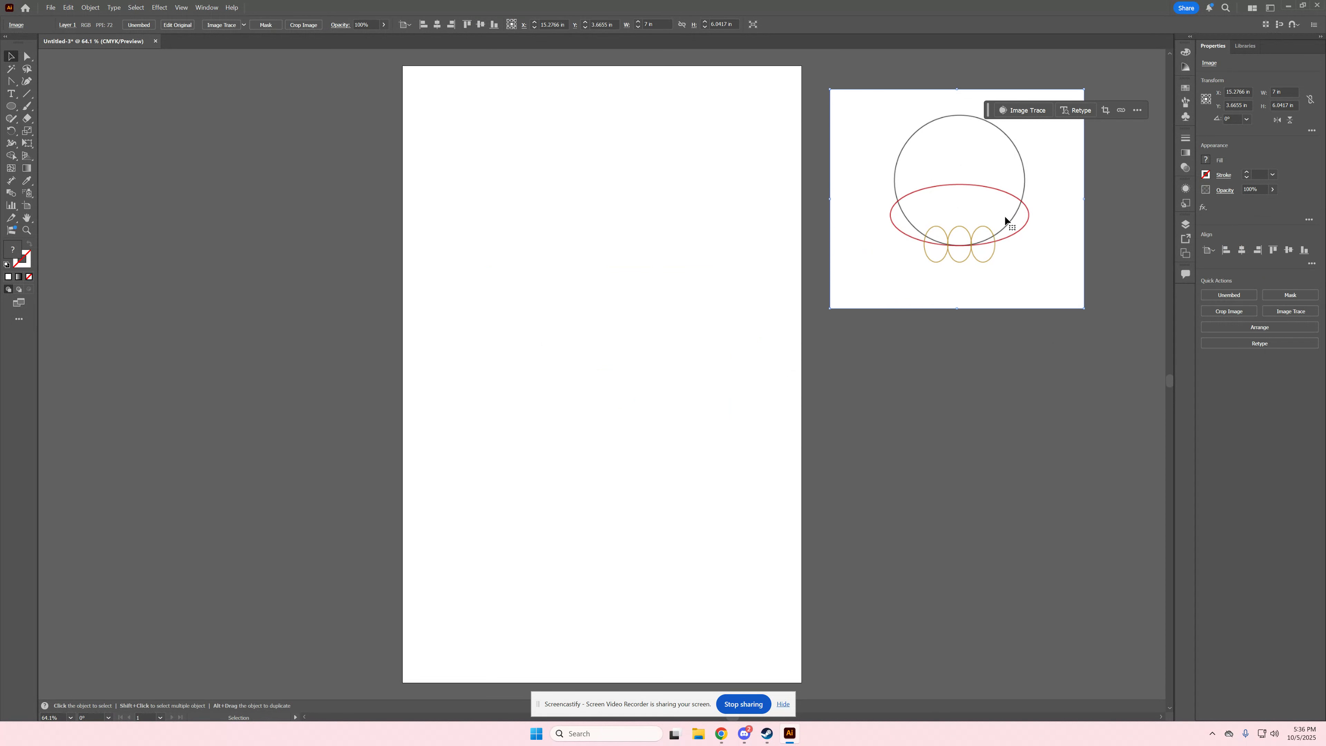
pyautogui.click(11, 109)
pyautogui.click(1205, 160)
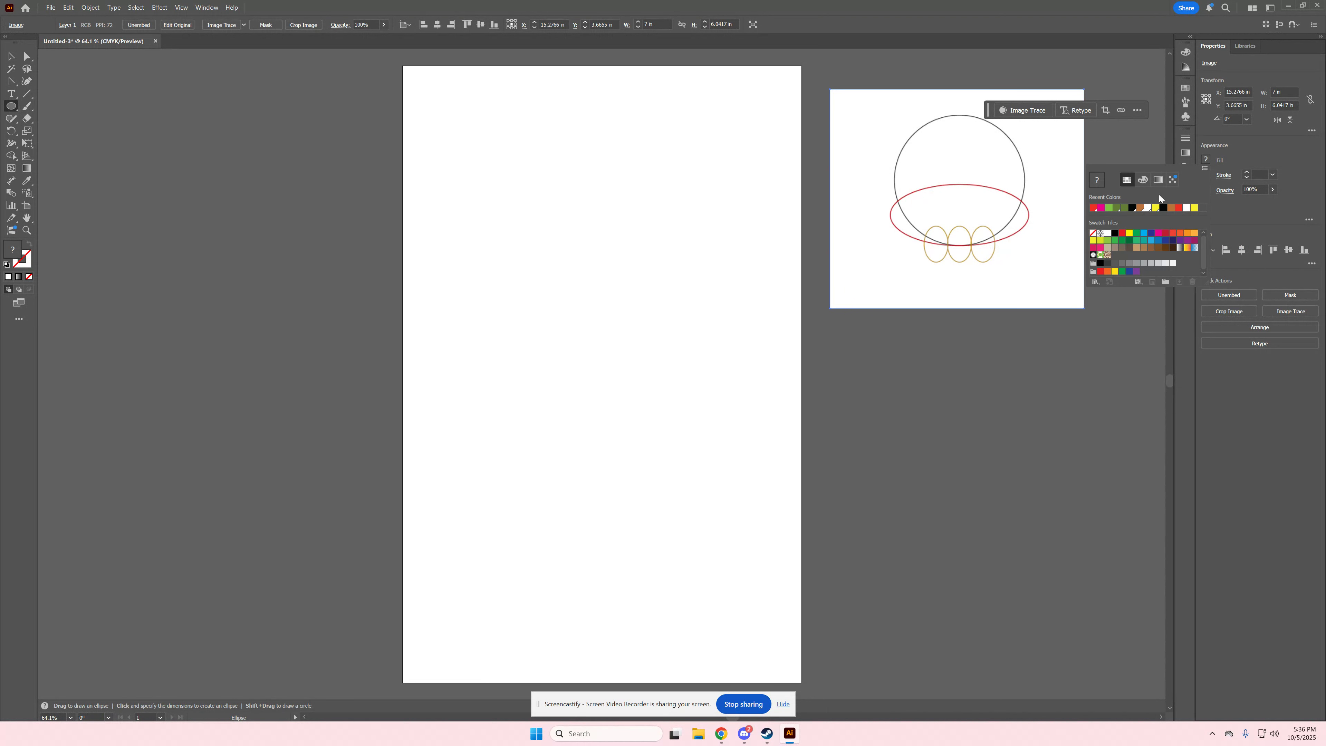
pyautogui.click(1196, 155)
pyautogui.click(1205, 174)
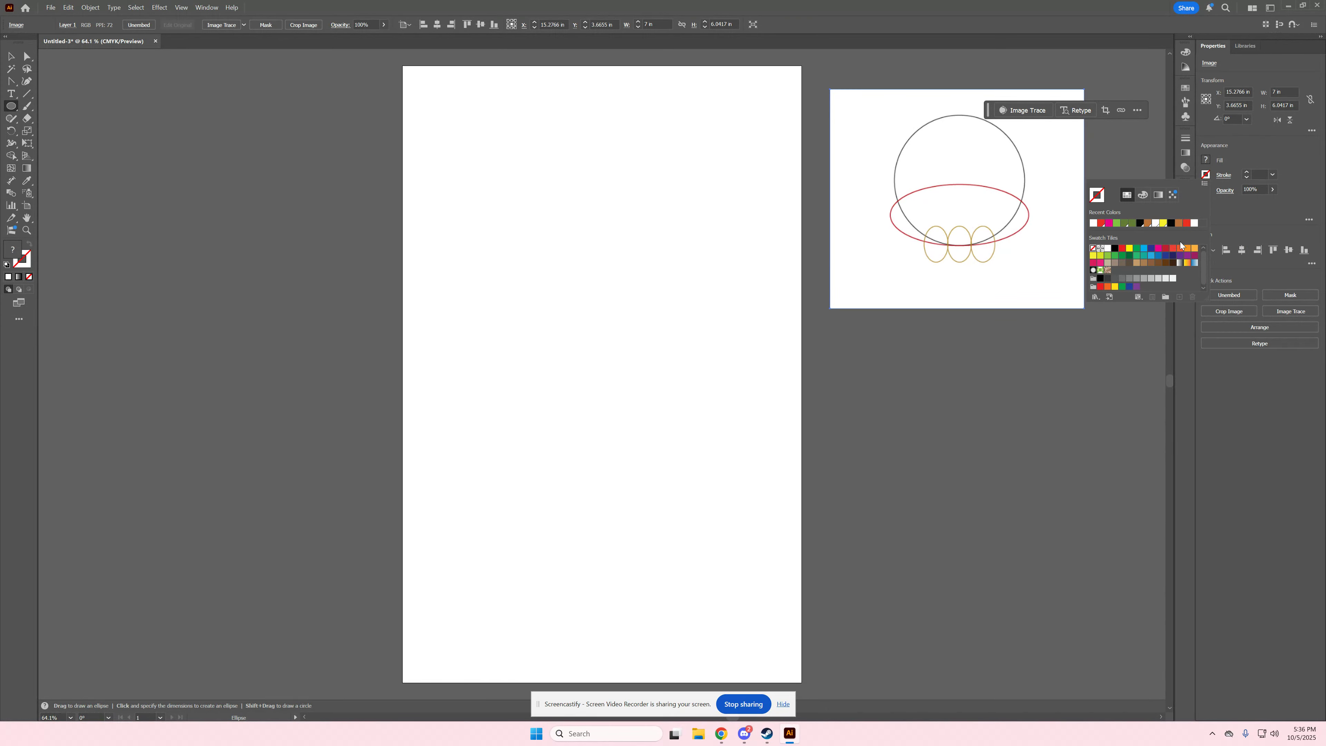
pyautogui.click(1171, 223)
pyautogui.click(1205, 175)
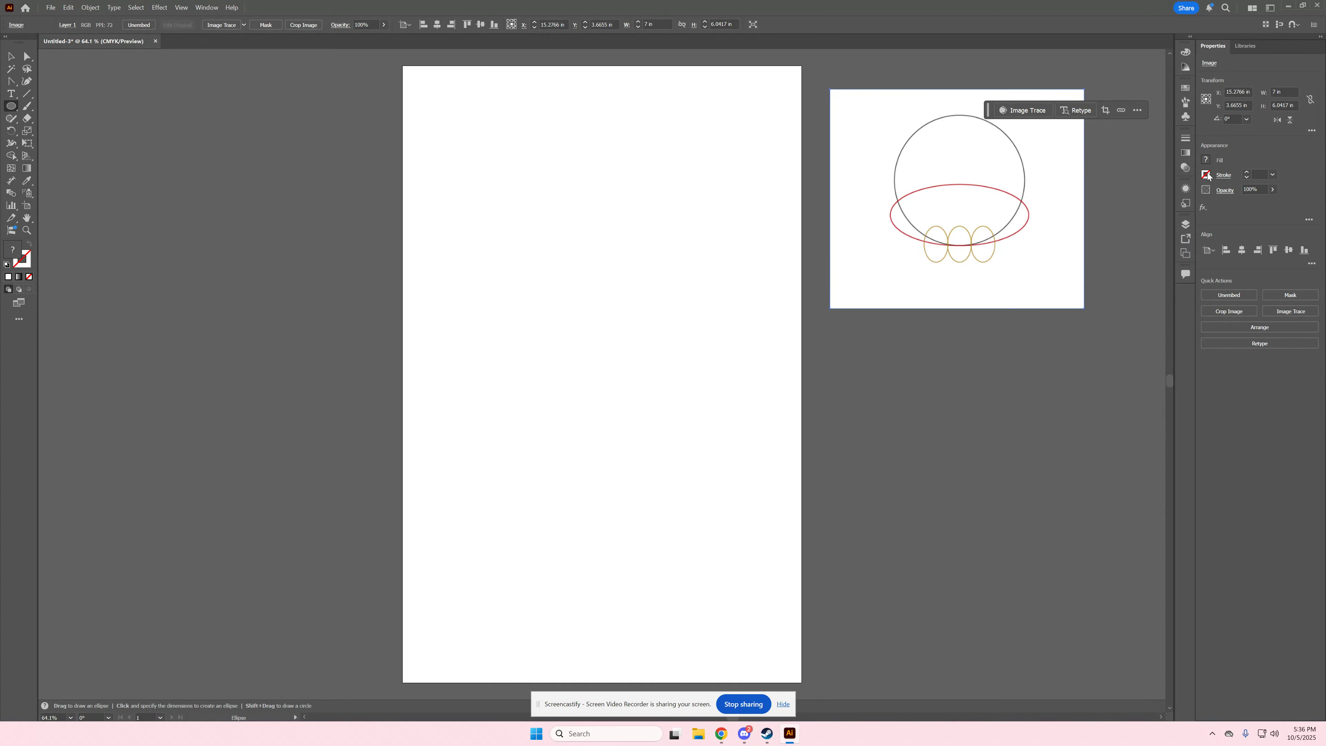
pyautogui.click(1206, 175)
pyautogui.click(941, 373)
pyautogui.click(1205, 174)
pyautogui.click(1114, 248)
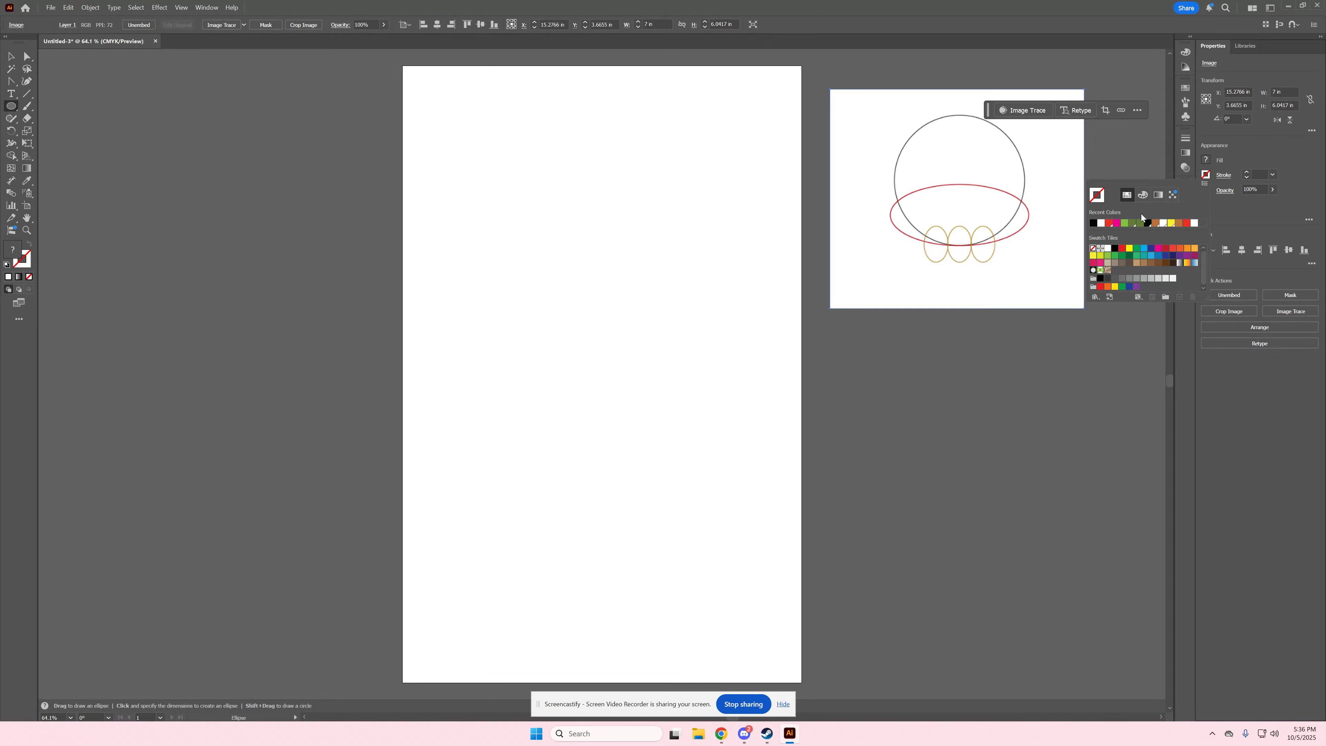
pyautogui.click(1205, 176)
pyautogui.click(1205, 175)
pyautogui.click(11, 57)
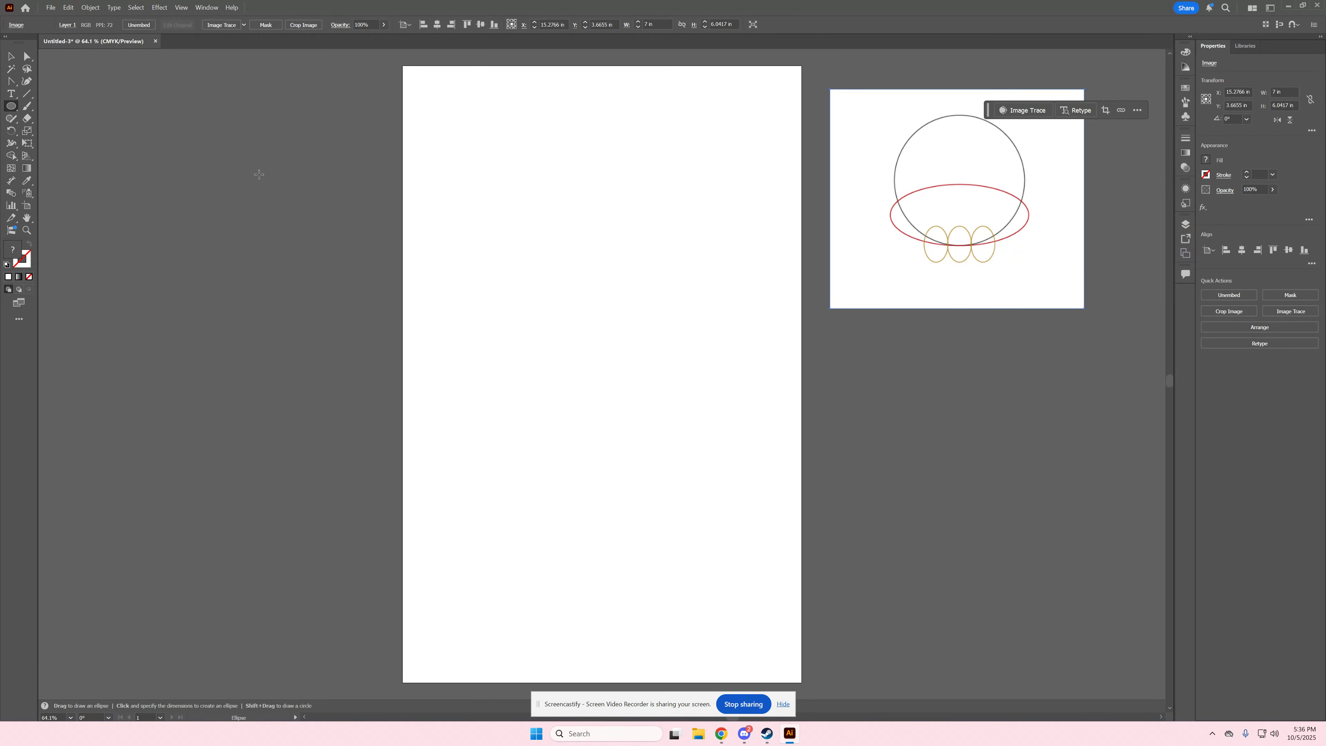
pyautogui.click(257, 173)
pyautogui.hotkey('ctrl', 'z')
# Deselect the reference image and set the Ellipse tool to no fill with a black stroke.
pyautogui.press('v')
pyautogui.click(735, 362)
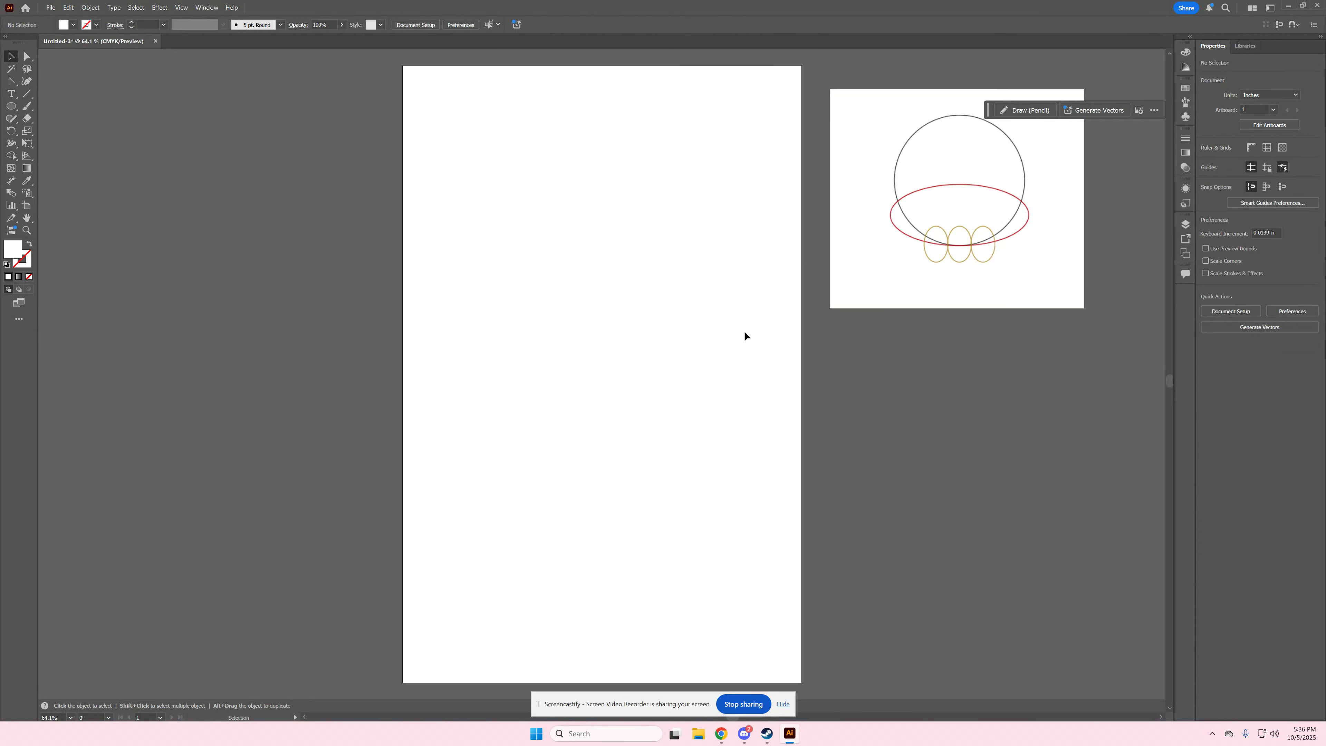
pyautogui.click(11, 106)
pyautogui.click(1204, 159)
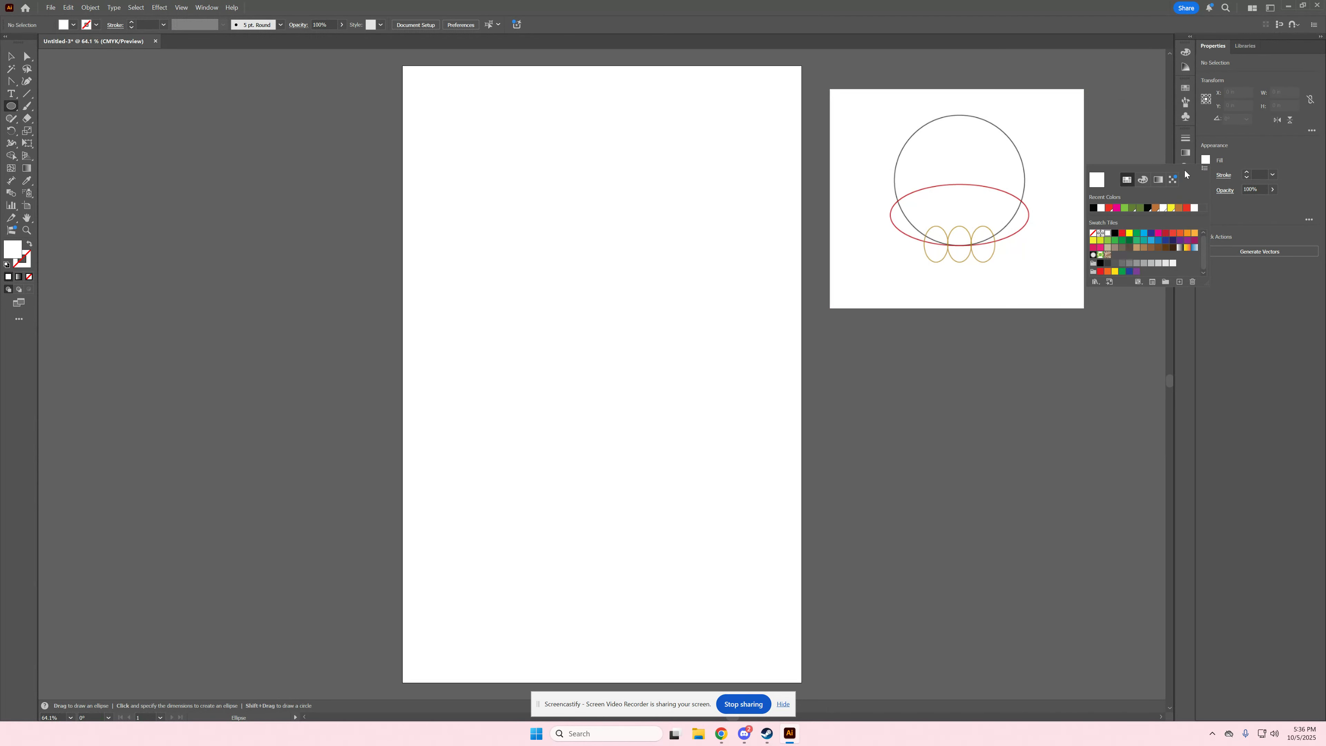
pyautogui.click(1093, 232)
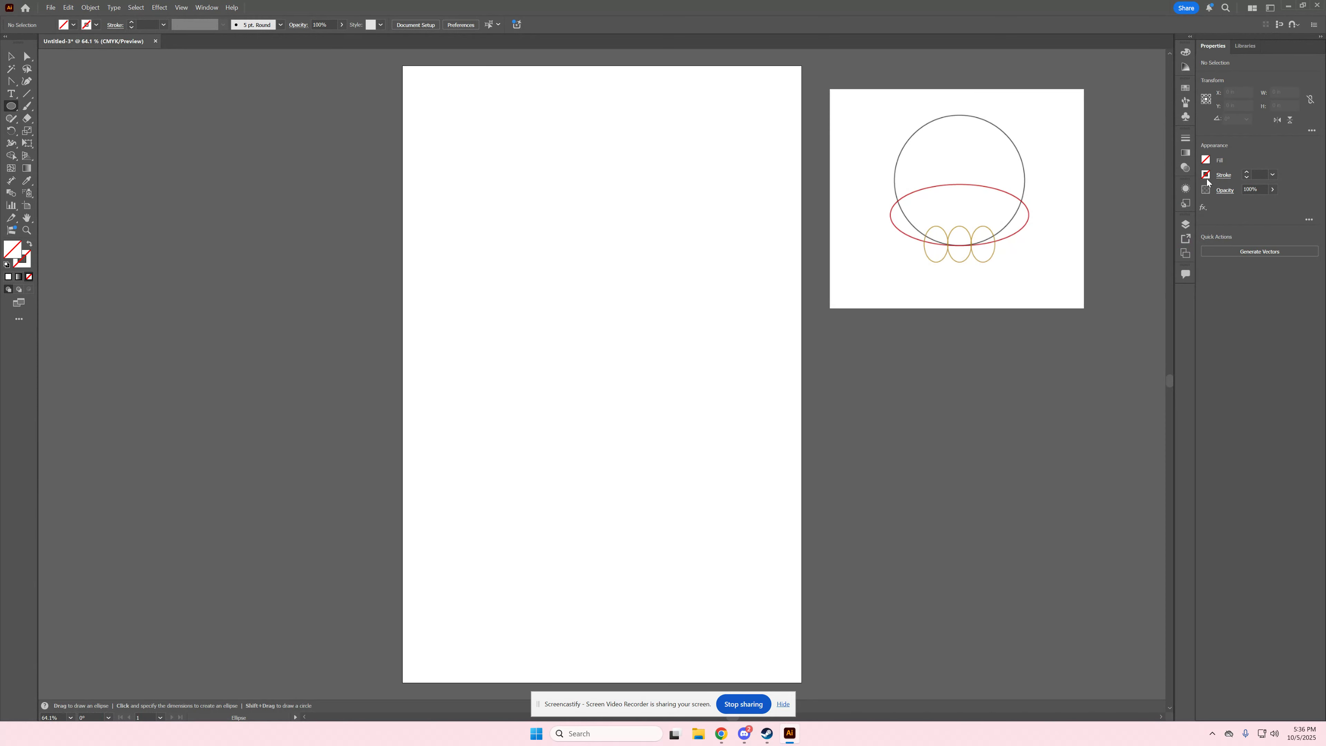
pyautogui.click(1205, 174)
pyautogui.click(1093, 223)
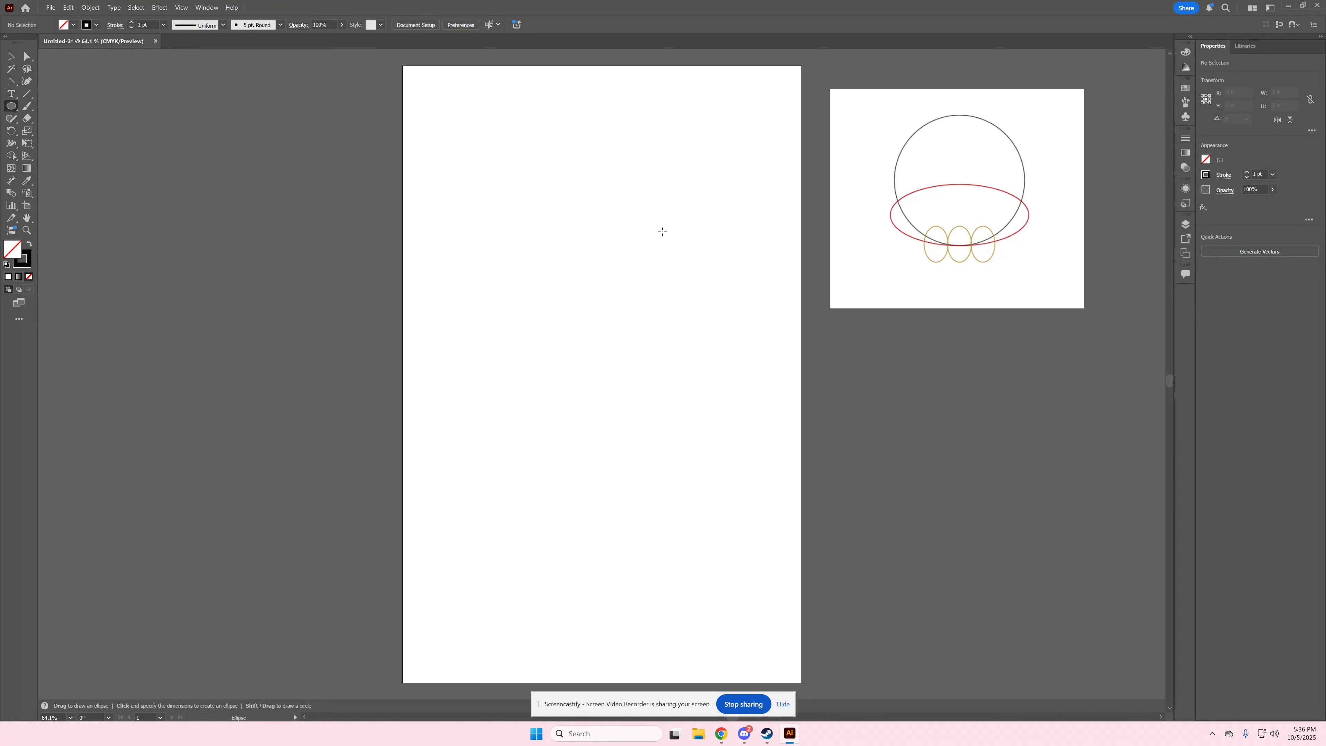
# Draw a circle about 5.5 in across and centre it horizontally and vertically on the artboard.
pyautogui.moveTo(510, 215); pyautogui.dragTo(632, 416)
pyautogui.click(1241, 251)
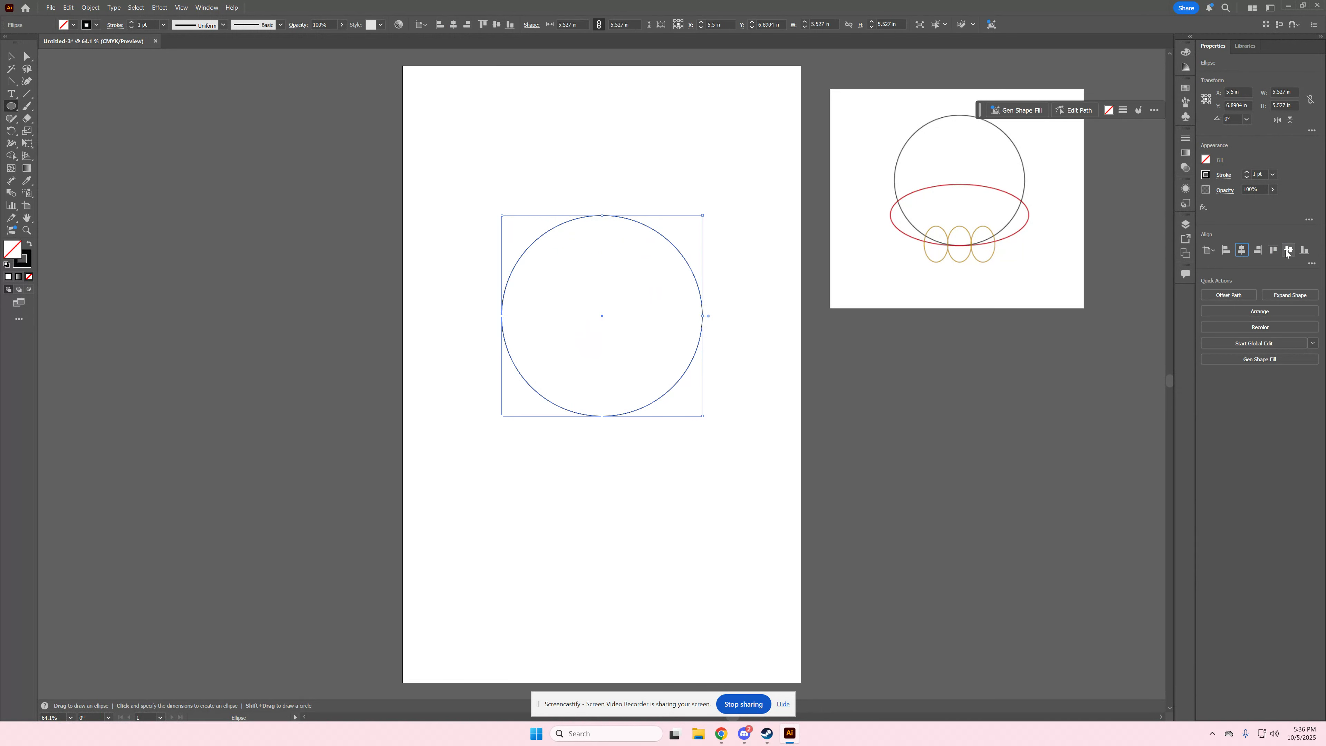
pyautogui.click(1288, 252)
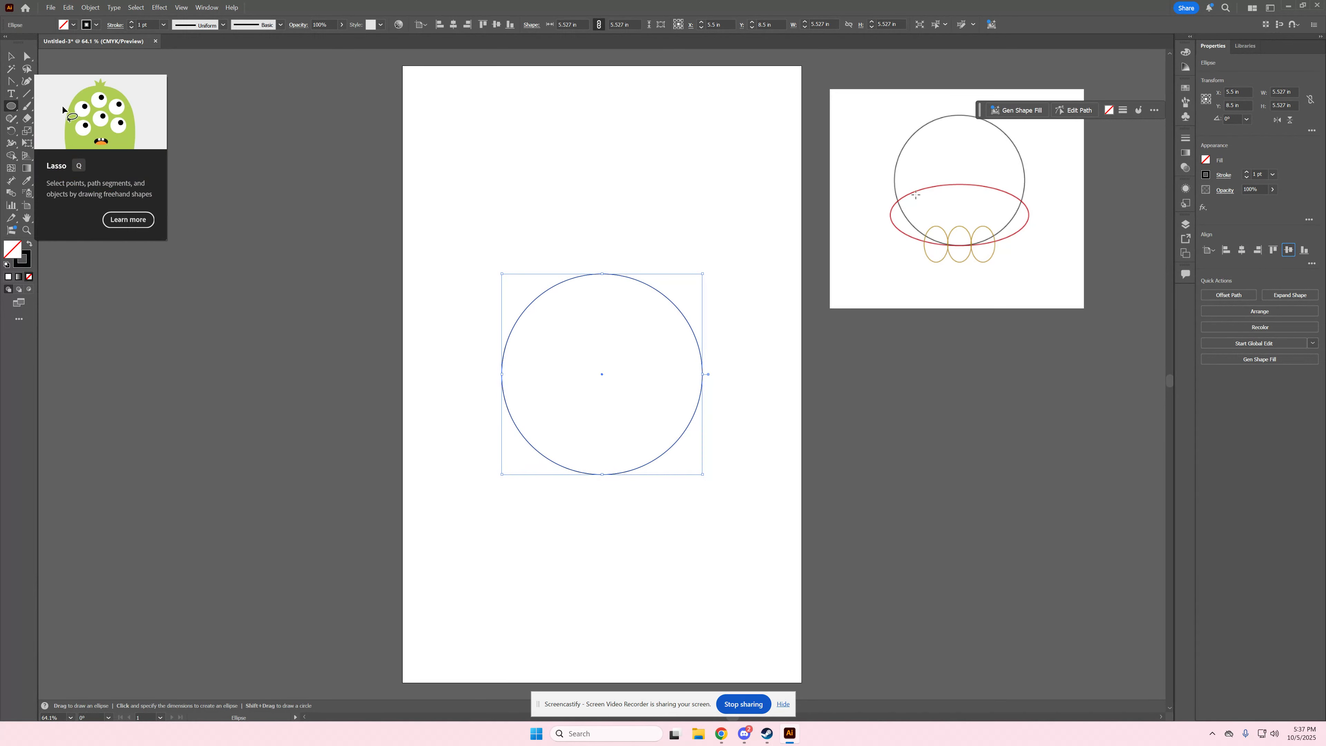
# Draw a wide ellipse across the circle's lower part, size it to about 5.7 x 2.1 in and centre it horizontally on the artboard.
pyautogui.moveTo(464, 389); pyautogui.dragTo(695, 474)
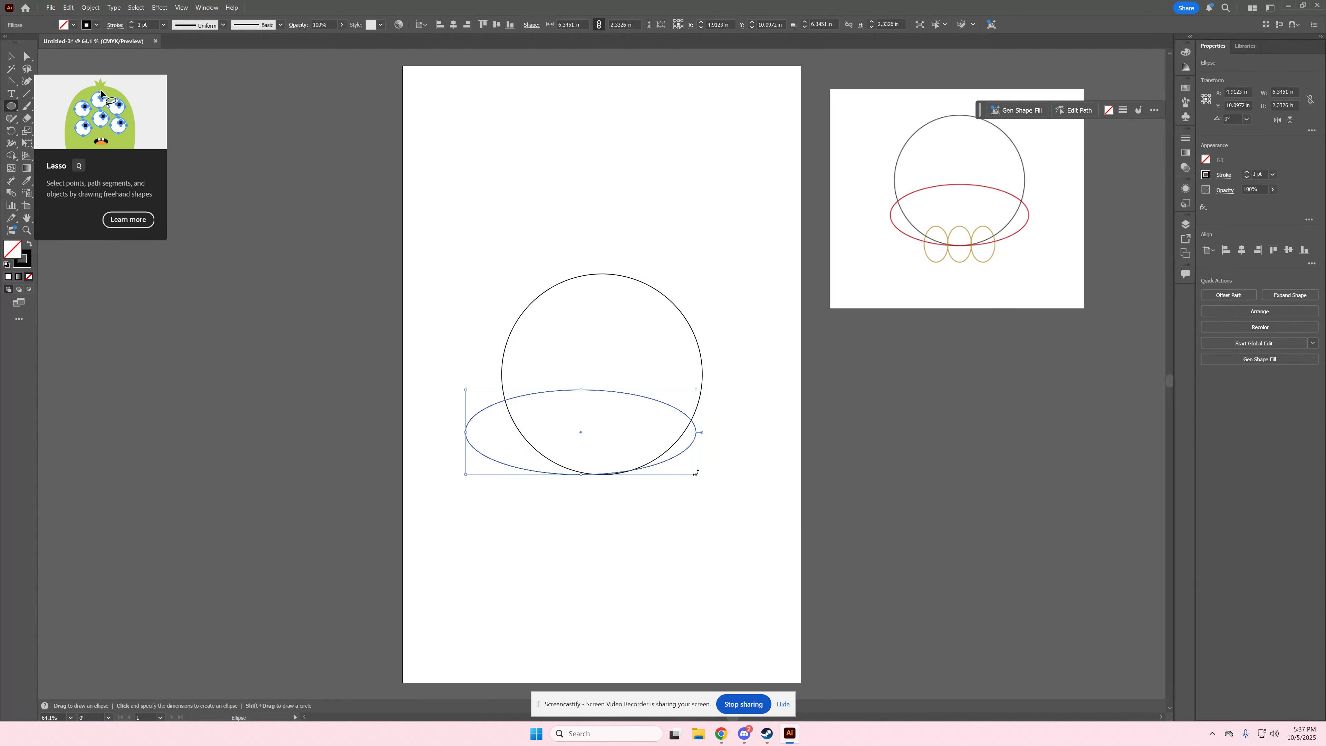
pyautogui.click(1240, 250)
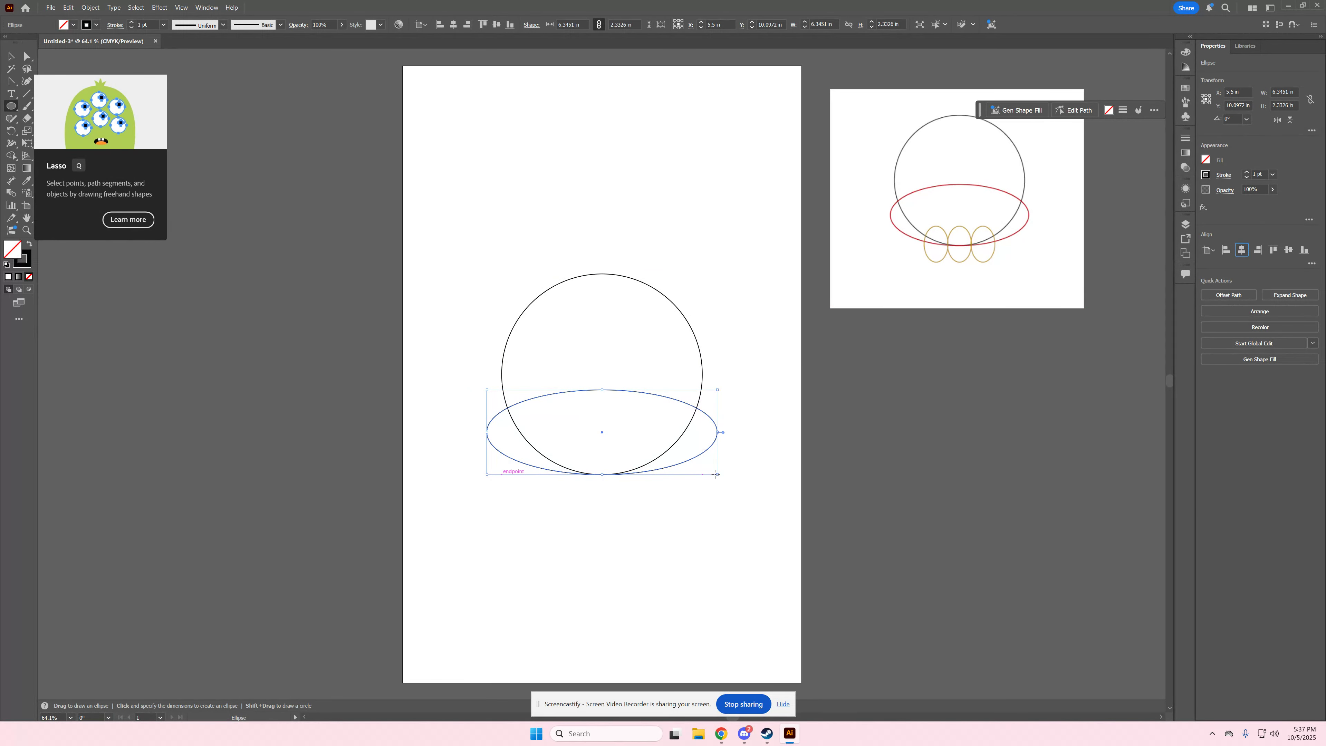
pyautogui.moveTo(718, 474); pyautogui.dragTo(700, 466)
pyautogui.click(1241, 250)
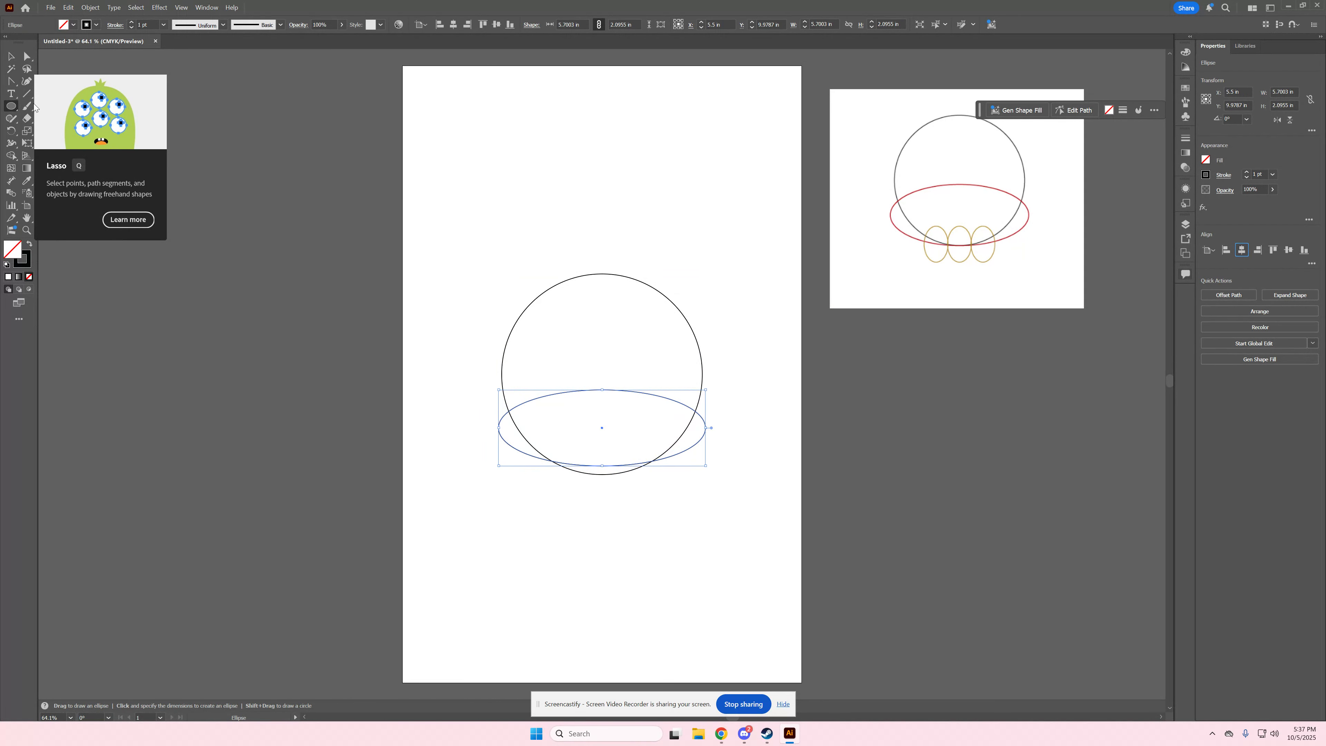
# Move the wide ellipse straight down until its lower edge meets the bottom of the circle.
pyautogui.click(11, 56)
pyautogui.press('Down')
pyautogui.press('Down')
pyautogui.press('Down')
pyautogui.press('Down')
pyautogui.press('Down')
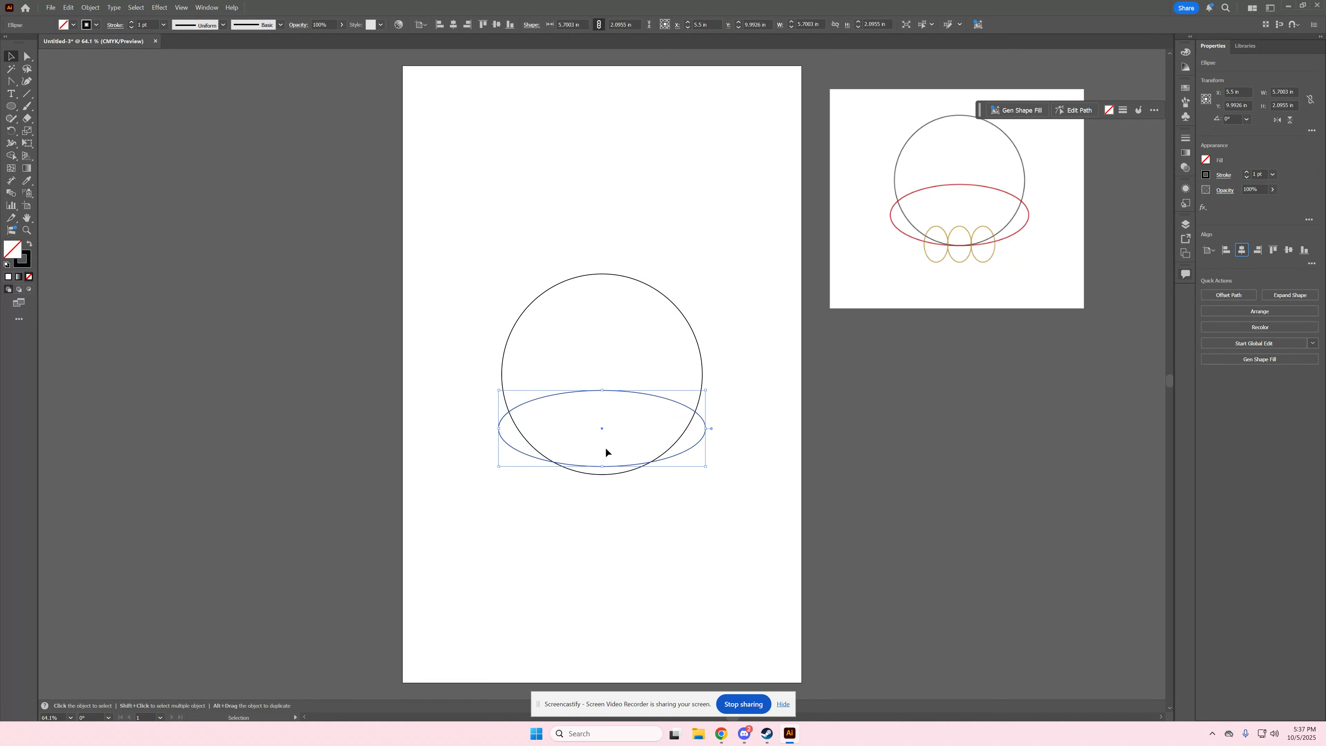
pyautogui.moveTo(611, 392); pyautogui.dragTo(611, 398)
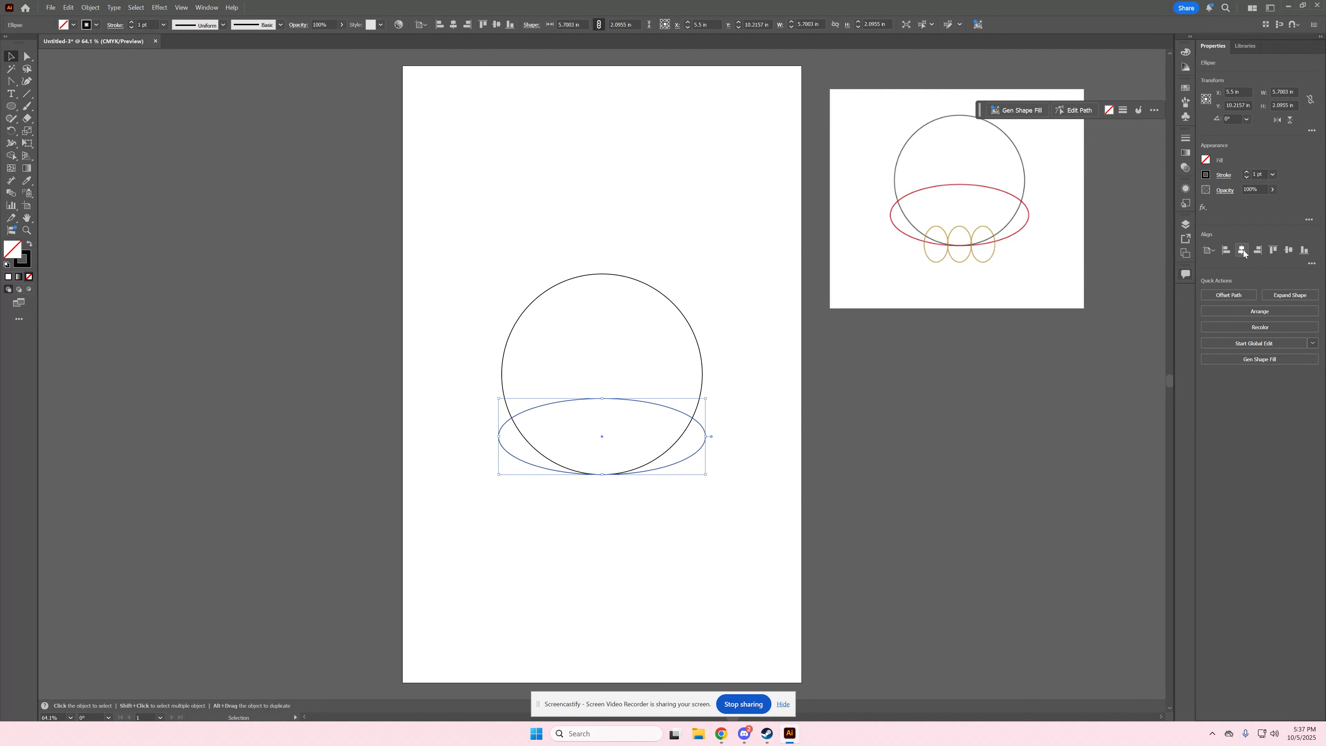
pyautogui.click(767, 330)
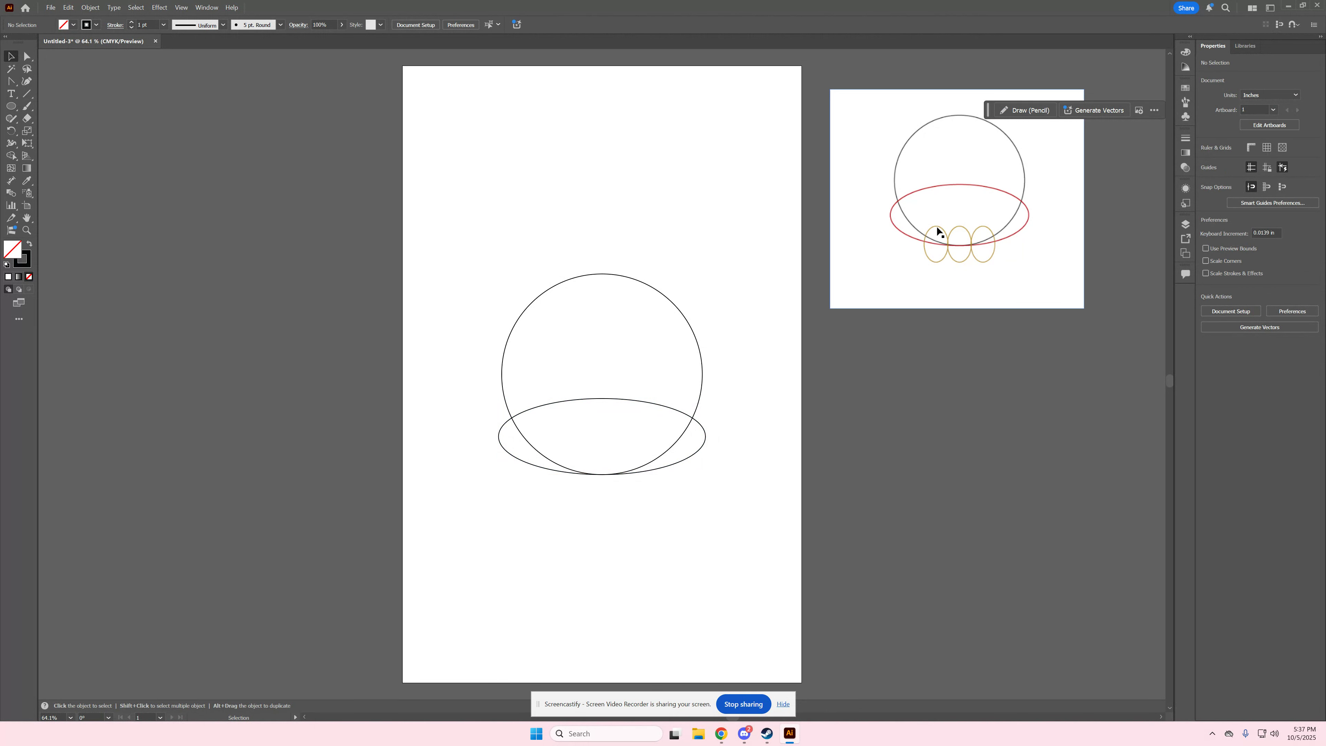
# Draw a small upright oval about 0.7 x 1.05 in, centre it horizontally and position it over the circle's bottom edge.
pyautogui.click(11, 107)
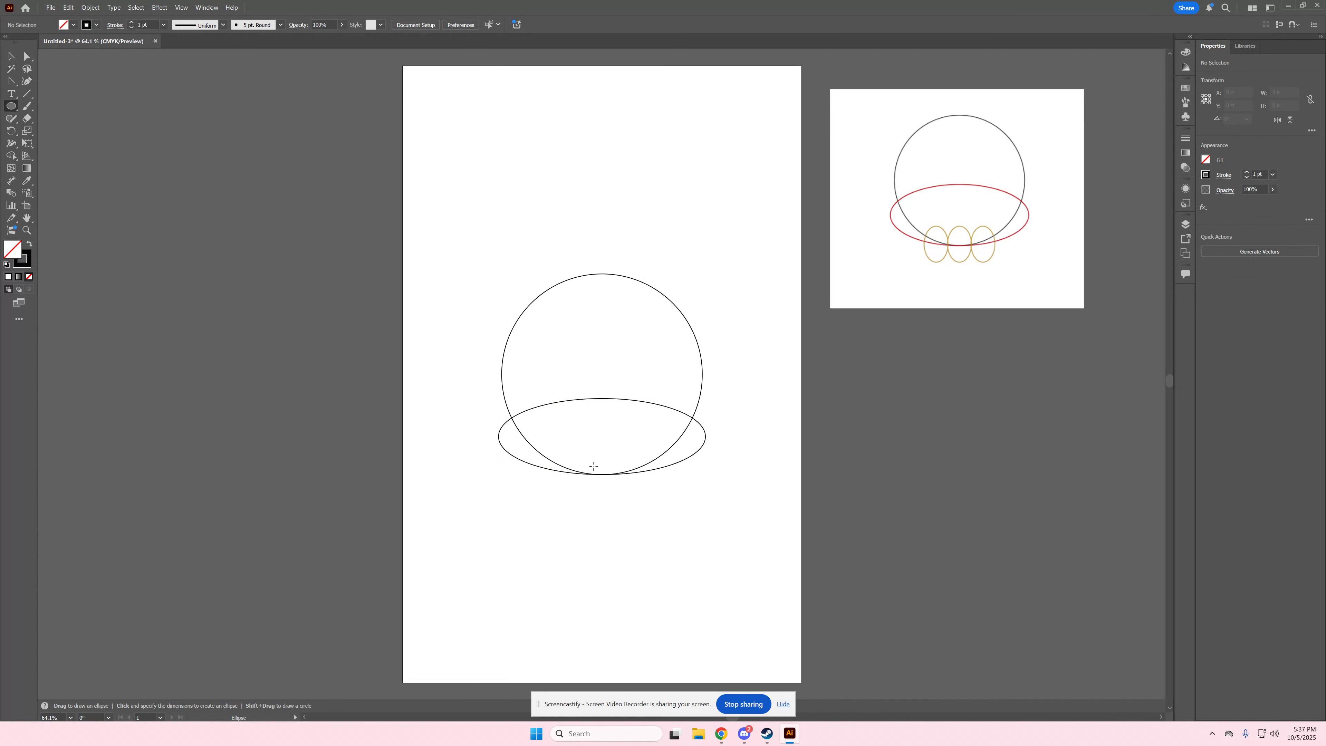
pyautogui.moveTo(585, 464); pyautogui.dragTo(611, 502)
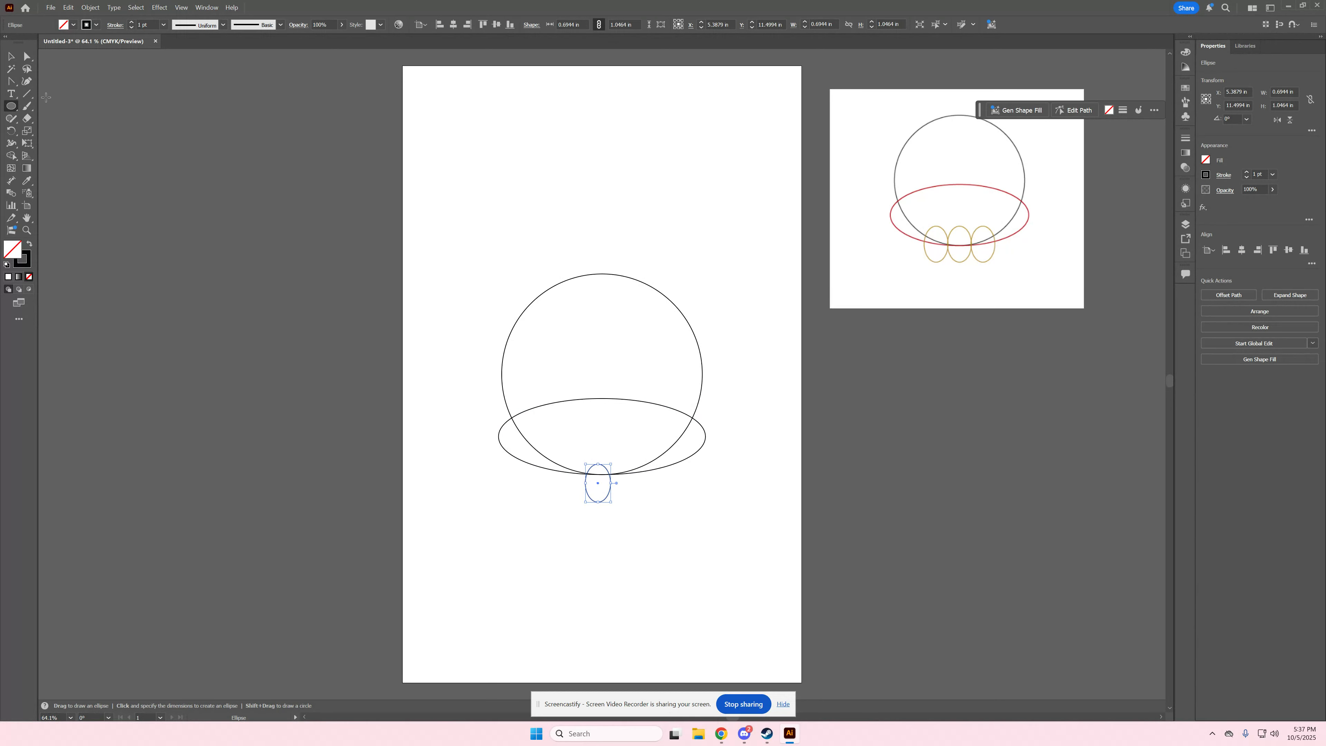
pyautogui.click(1241, 250)
pyautogui.click(11, 56)
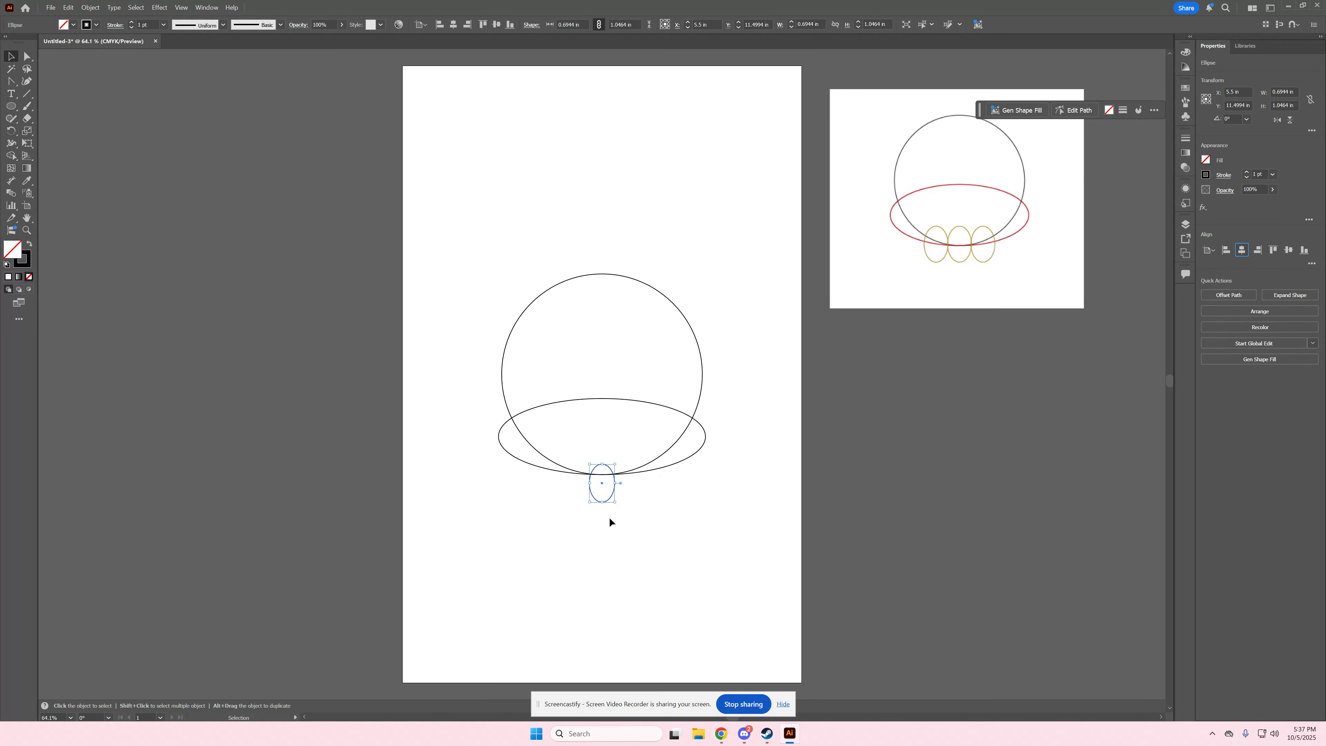
pyautogui.moveTo(610, 500); pyautogui.dragTo(611, 491)
# Duplicate the small oval once to each side so that the three ovals touch in a row.
pyautogui.moveTo(612, 491); pyautogui.dragTo(636, 487)
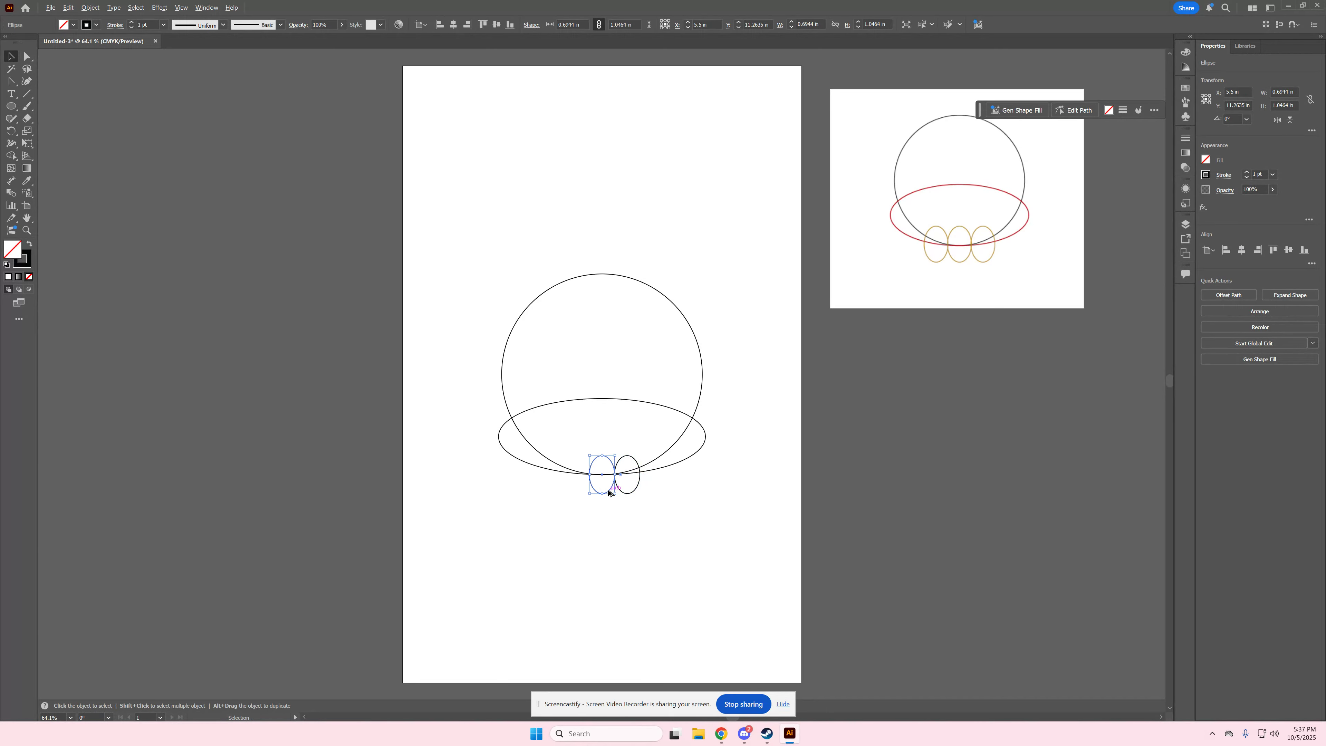
pyautogui.click(596, 493)
pyautogui.moveTo(607, 489); pyautogui.dragTo(583, 494)
pyautogui.click(657, 510)
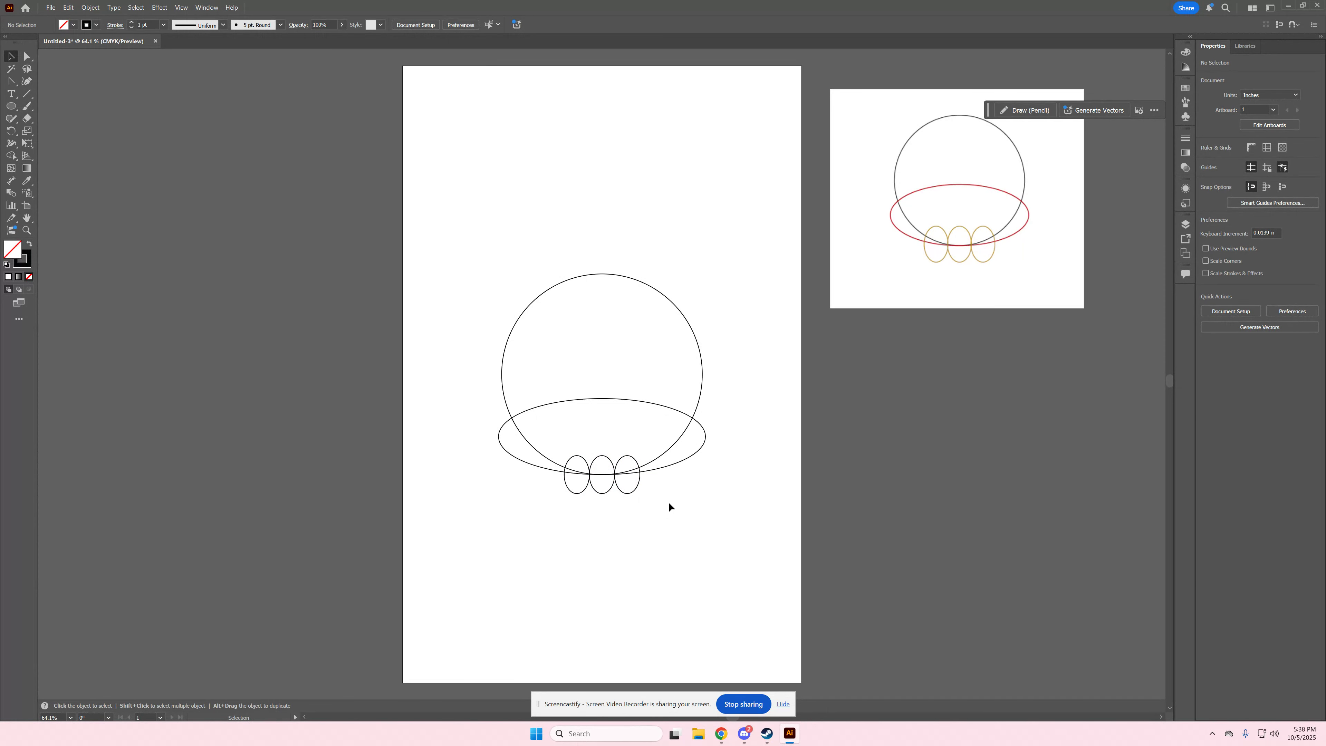
# Examine up close where the three small ovals meet one another.
pyautogui.hotkey('ctrl', '+')
pyautogui.hotkey('ctrl', '+')
pyautogui.hotkey('ctrl', '+')
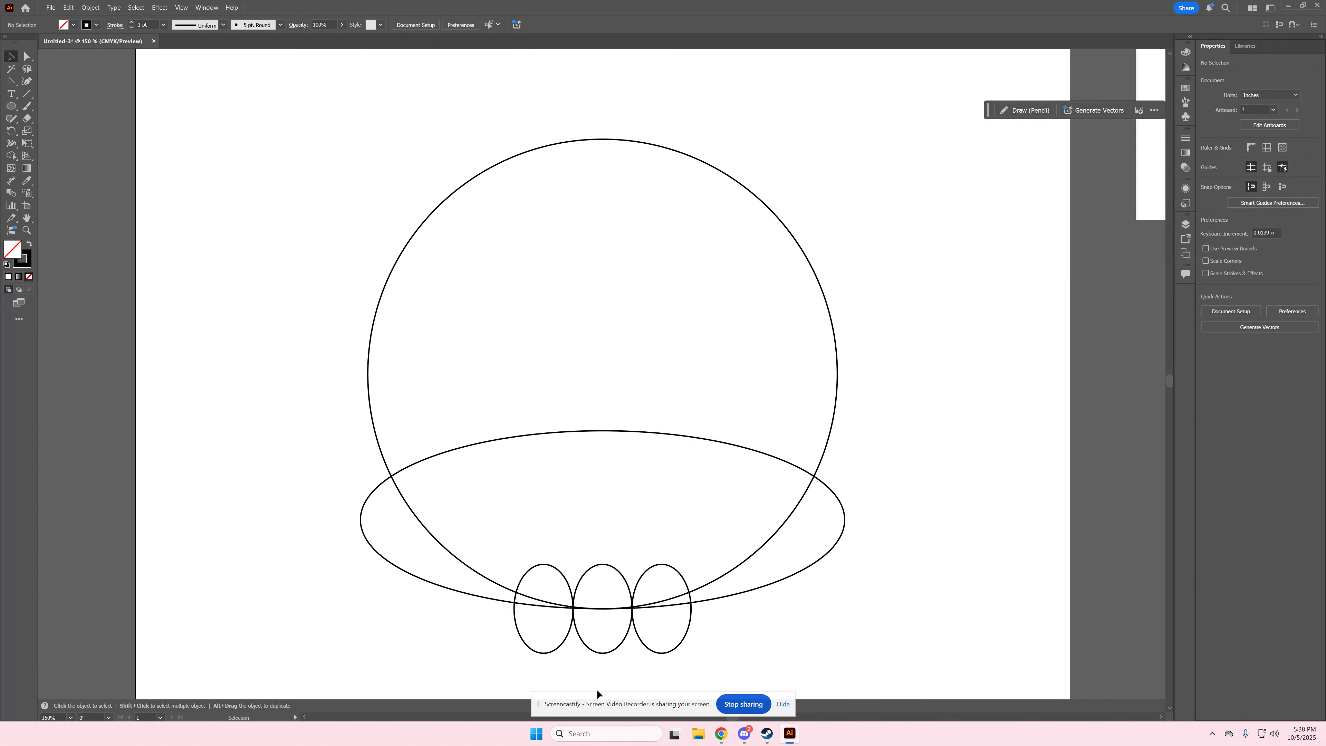
pyautogui.click(570, 628)
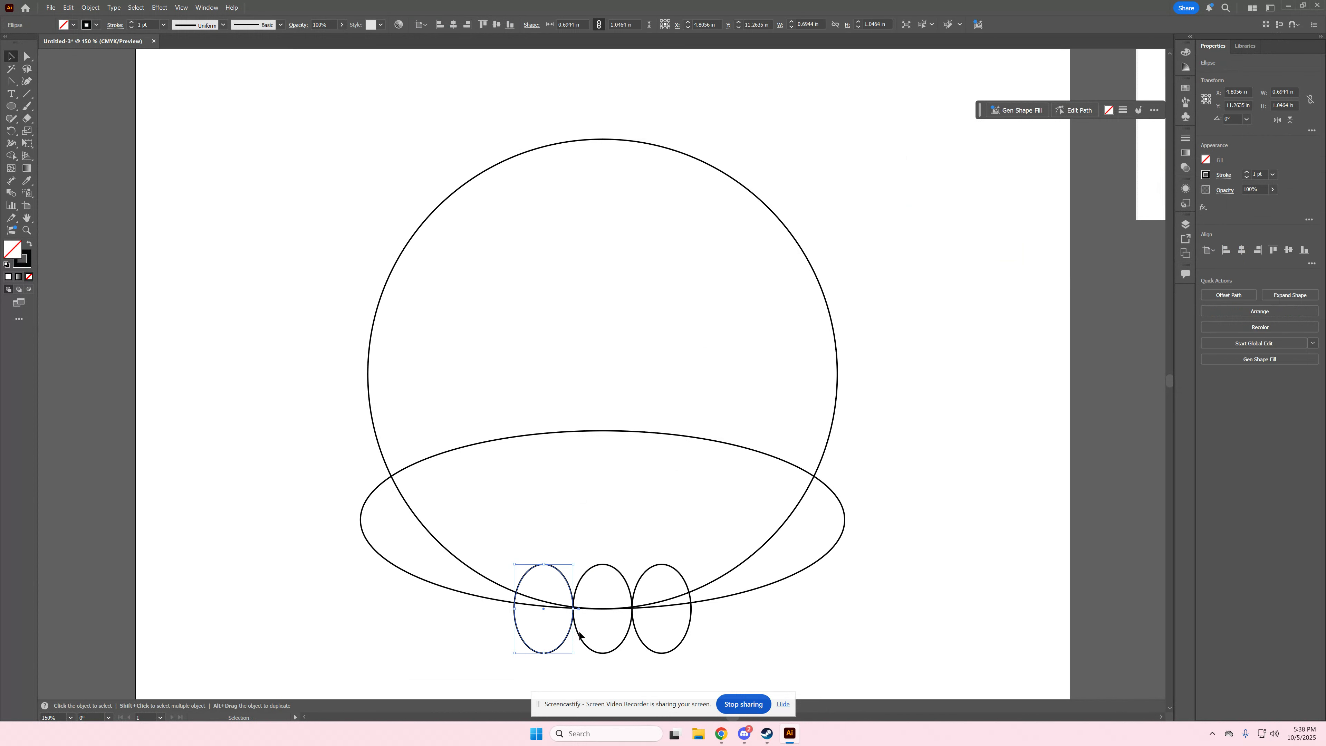
pyautogui.keyDown('shift'); pyautogui.click(578, 634); pyautogui.keyUp('shift')
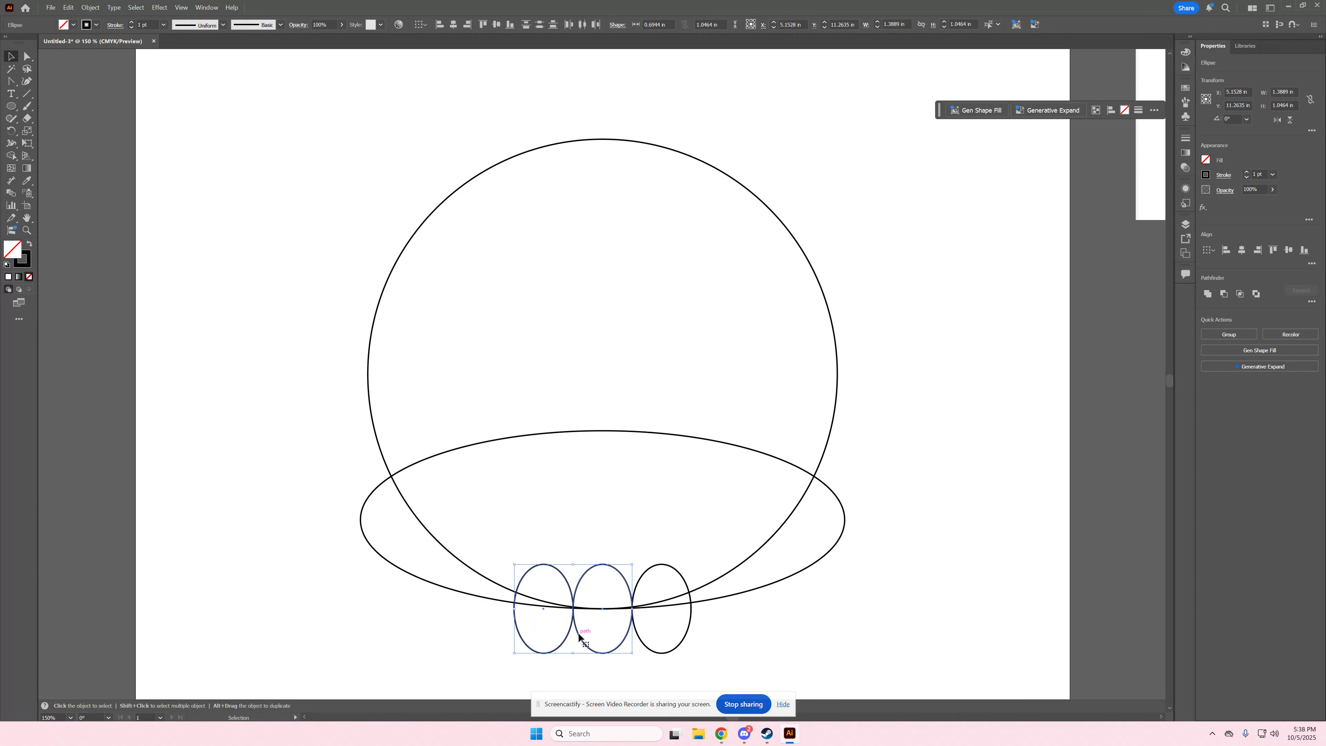
pyautogui.click(756, 627)
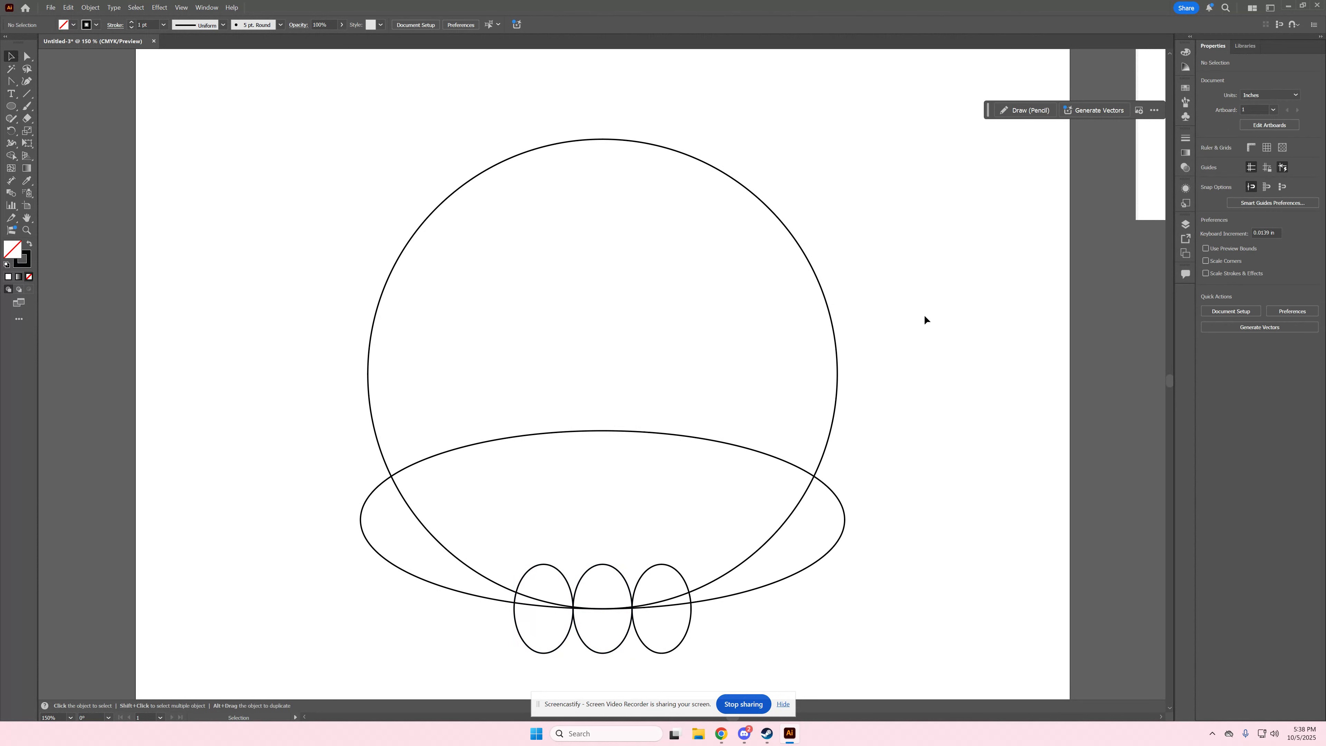
pyautogui.hotkey('ctrl', '0')
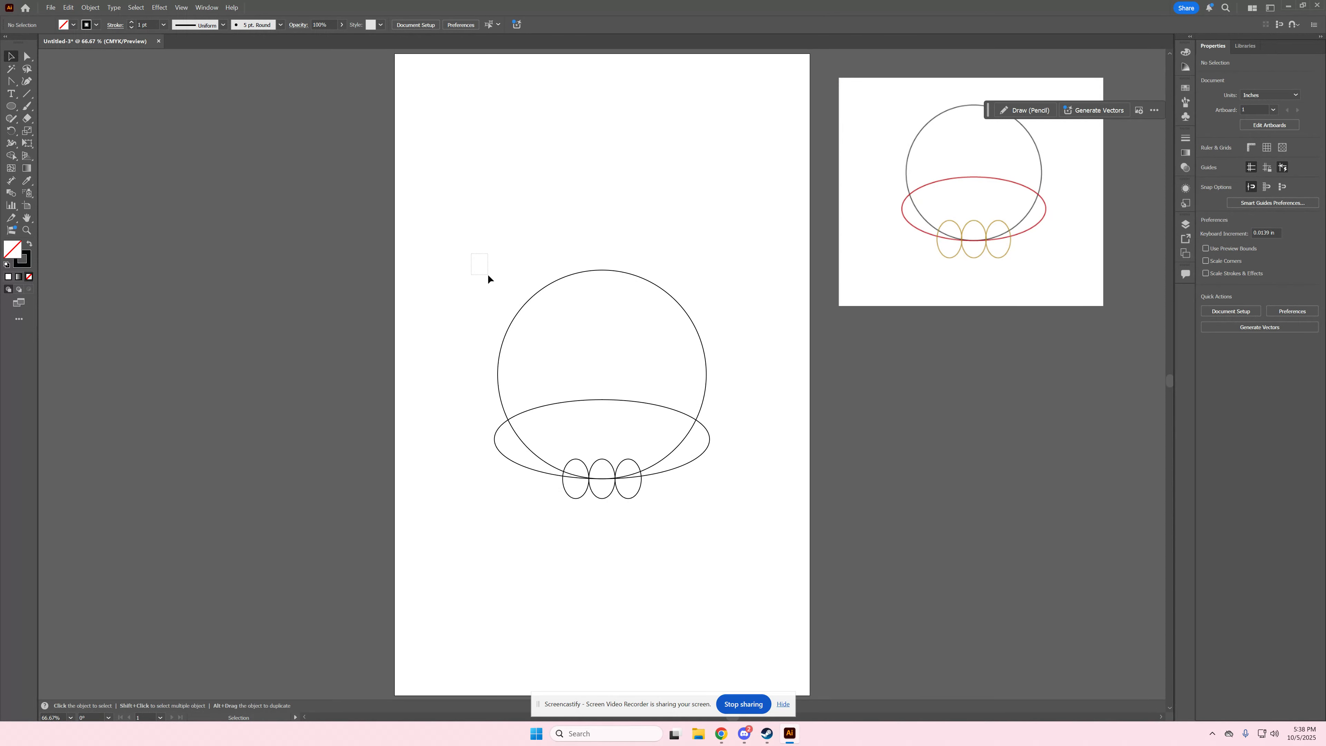
# Unite the circle, the wide ellipse and the three small ovals into one outline.
pyautogui.moveTo(713, 533); pyautogui.dragTo(734, 556)
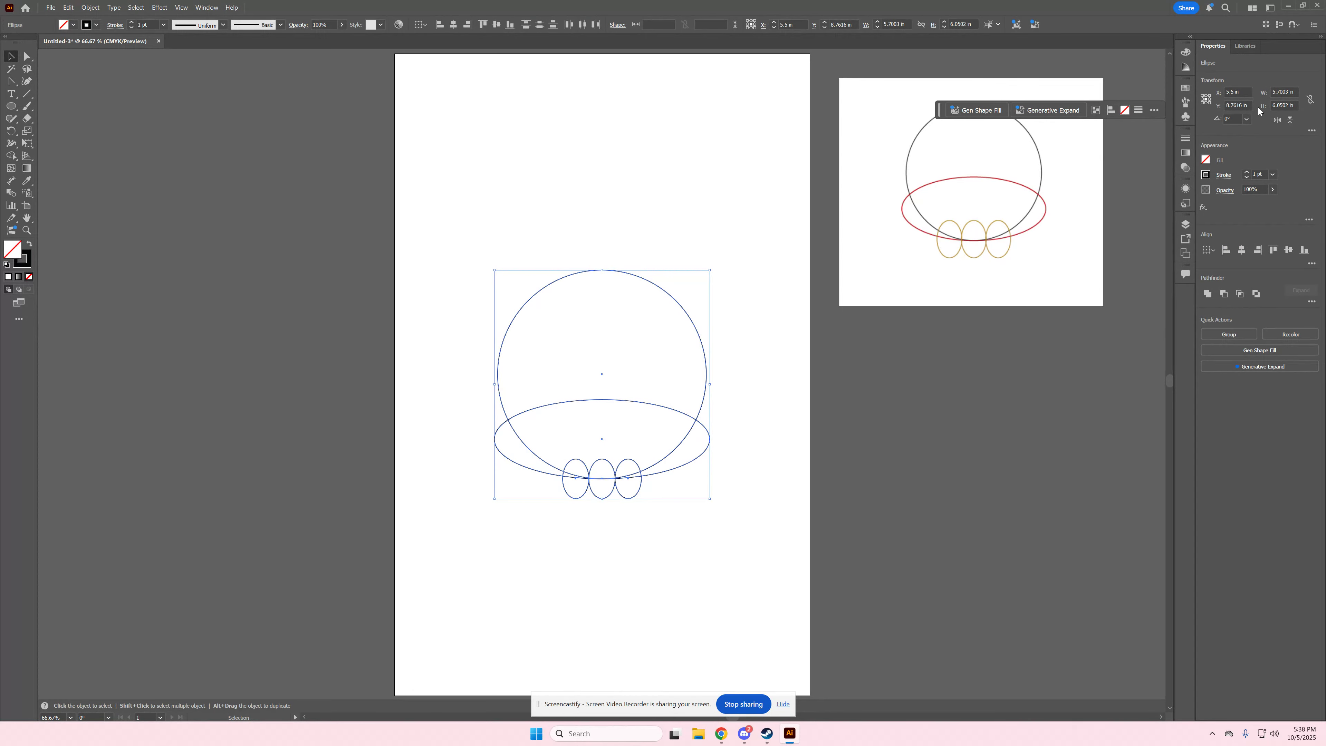
pyautogui.click(207, 7)
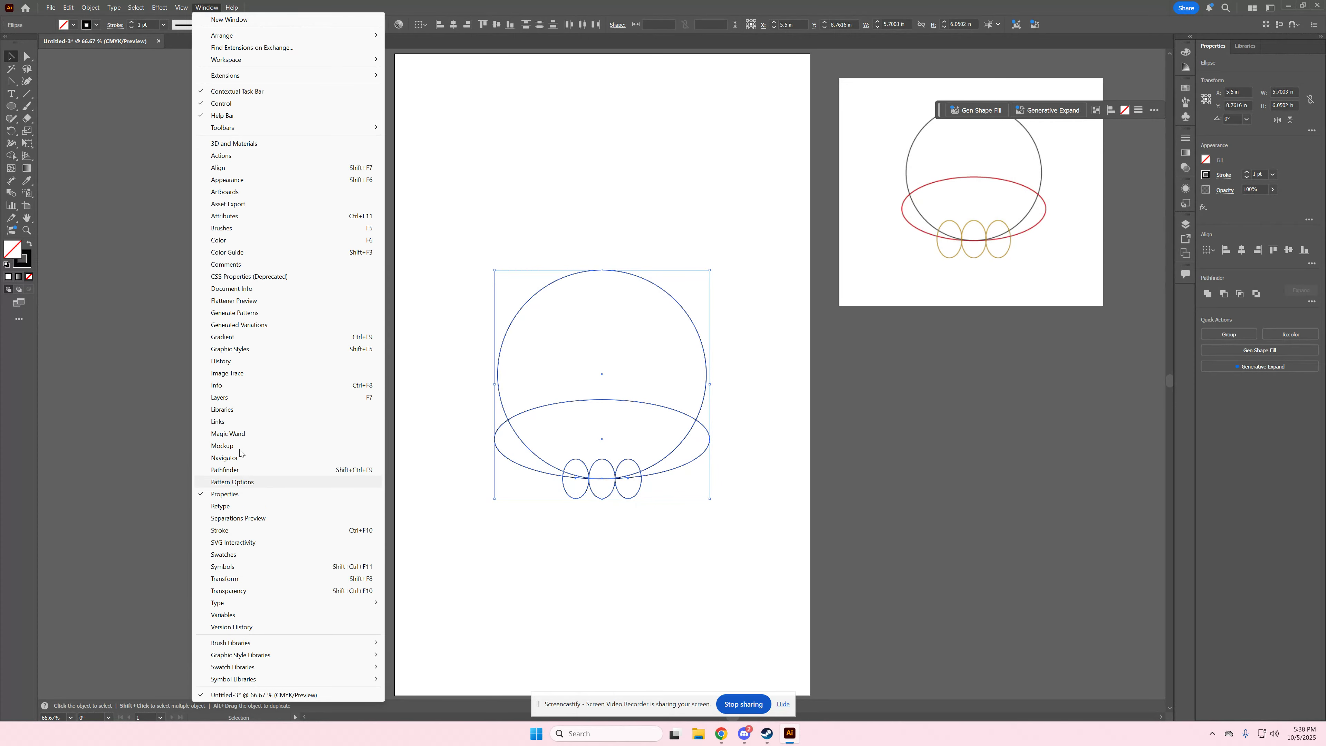
pyautogui.click(566, 4)
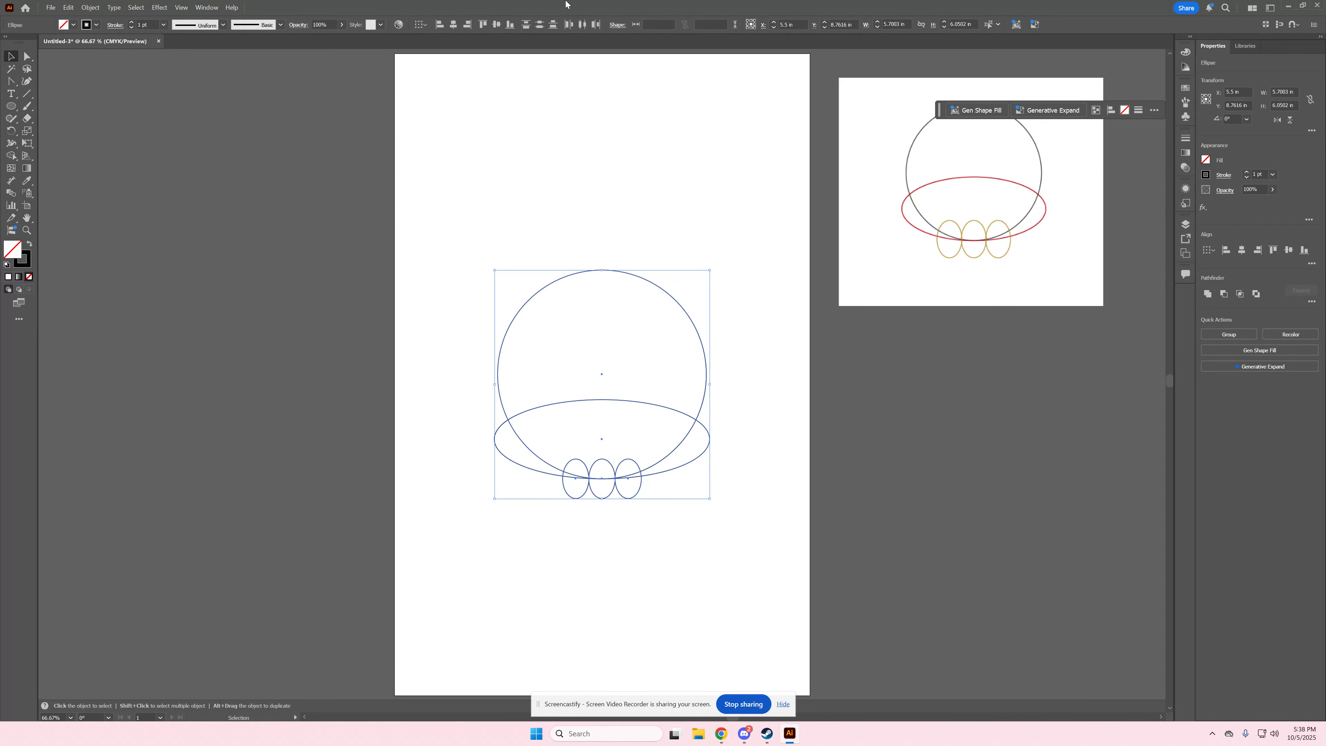
pyautogui.click(1208, 294)
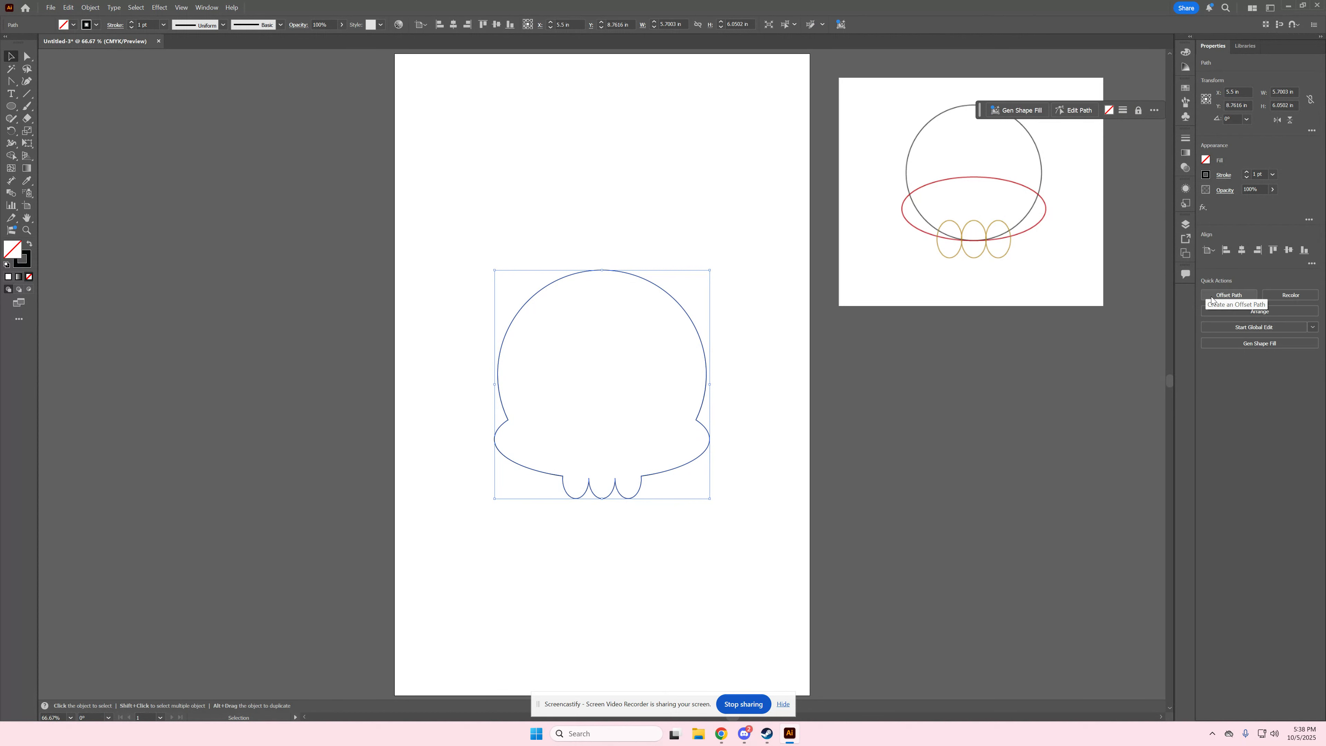
pyautogui.click(713, 547)
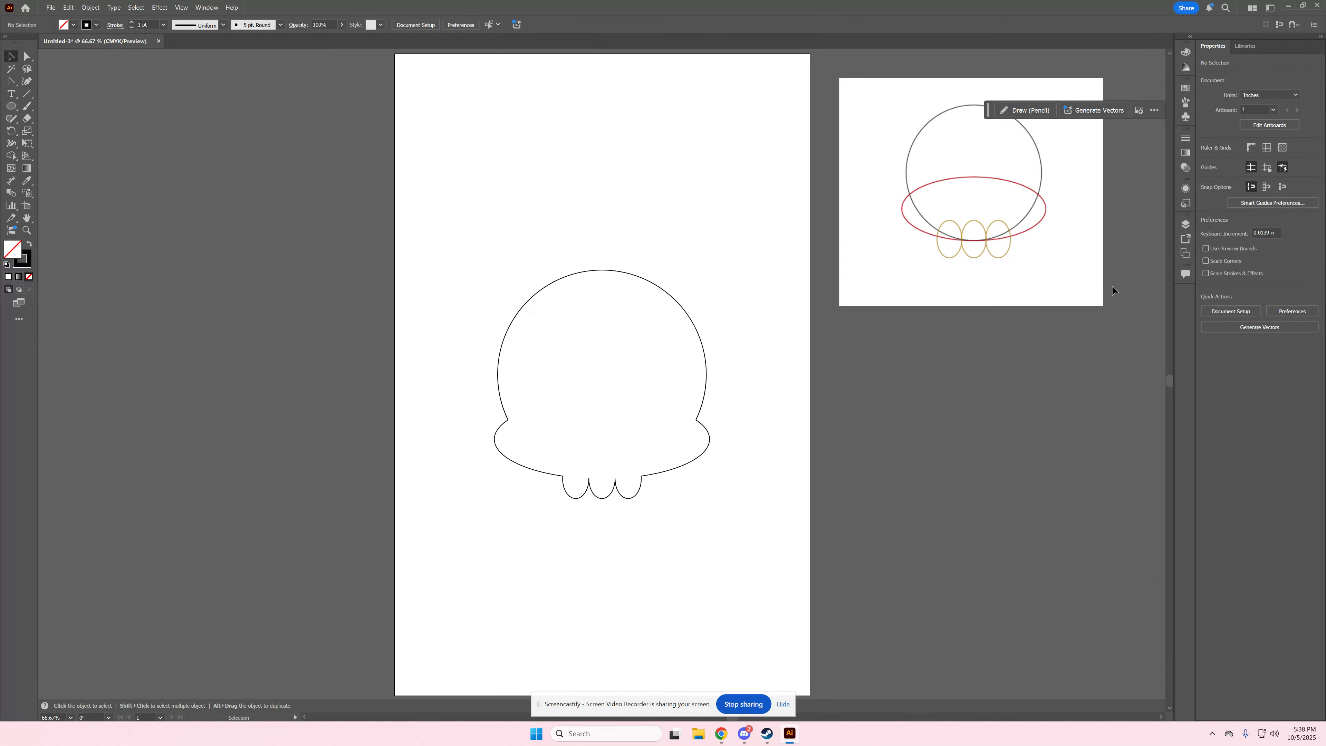
# Give the united outline's stroke a round cap and round corner joins.
pyautogui.click(597, 271)
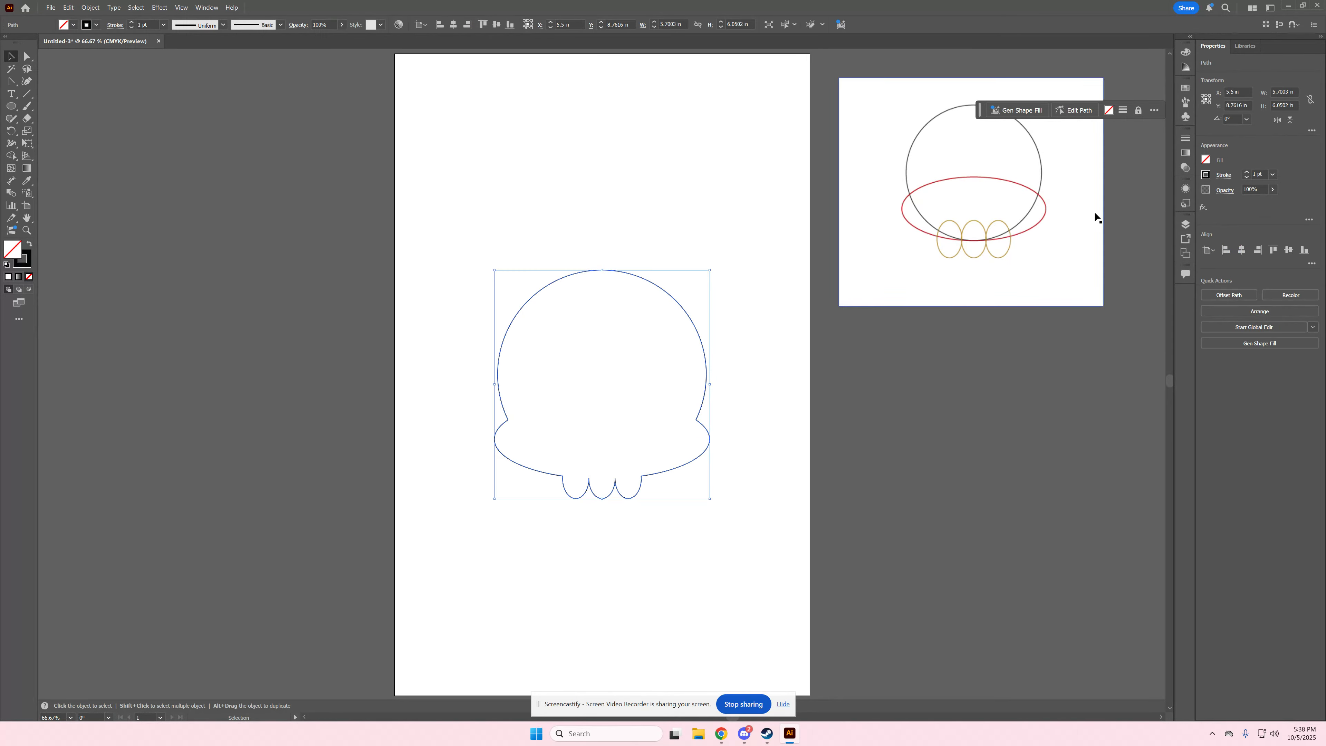
pyautogui.click(1223, 175)
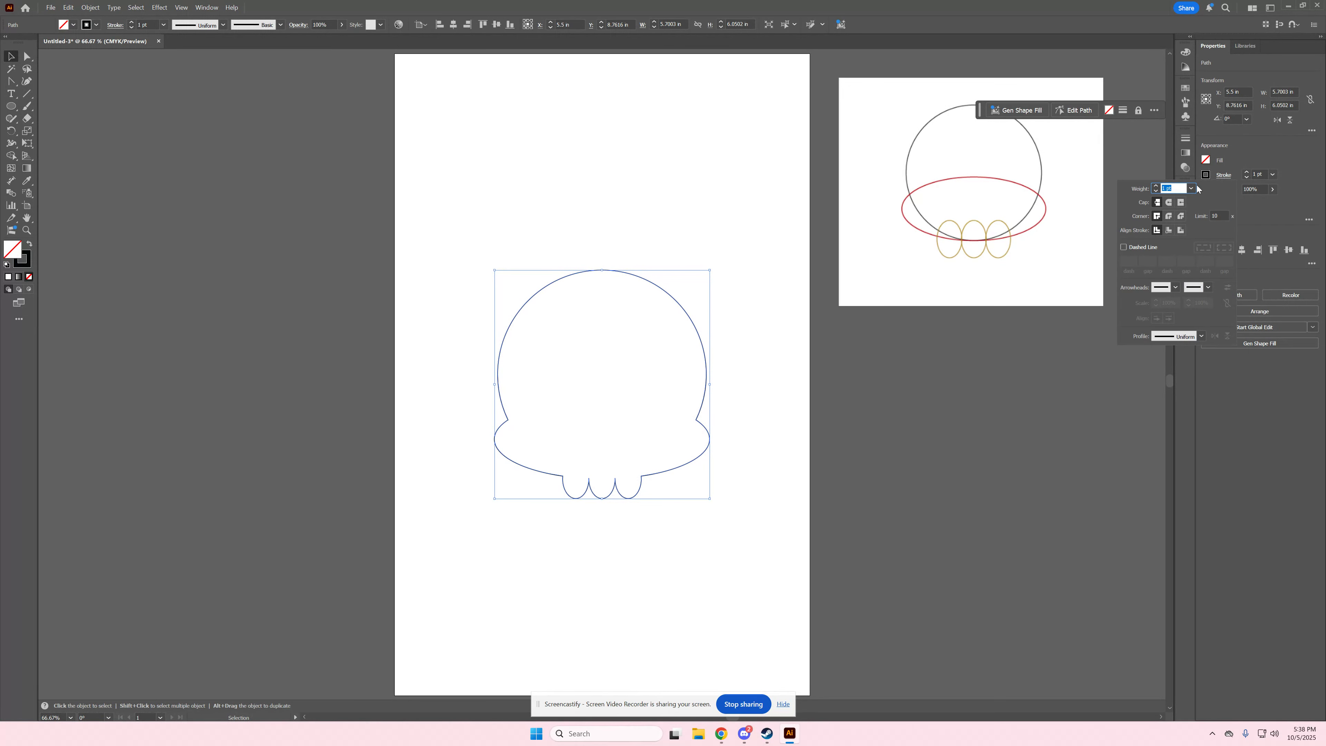
pyautogui.click(1169, 203)
pyautogui.click(1167, 217)
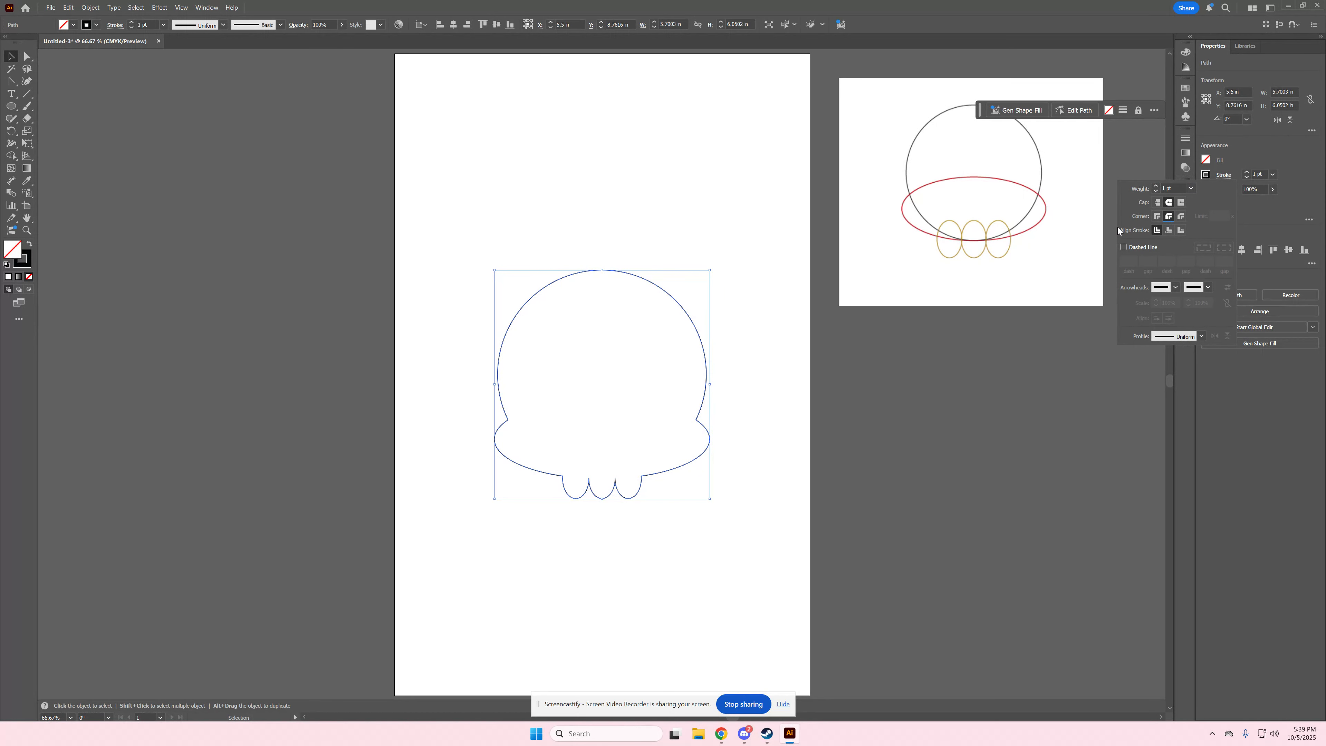
pyautogui.click(751, 456)
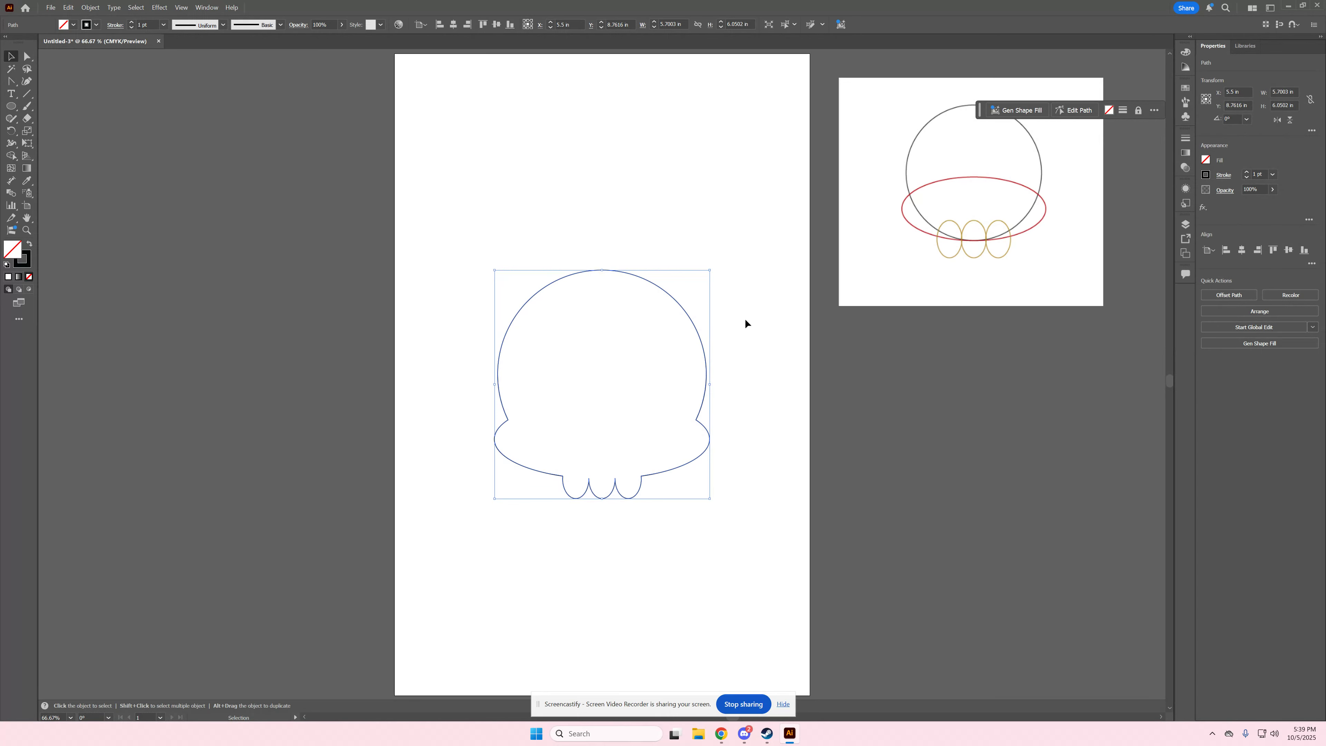
# Set the outline's stroke weight to 4 pt and deselect it.
pyautogui.click(1245, 173)
pyautogui.click(1246, 173)
pyautogui.click(1246, 172)
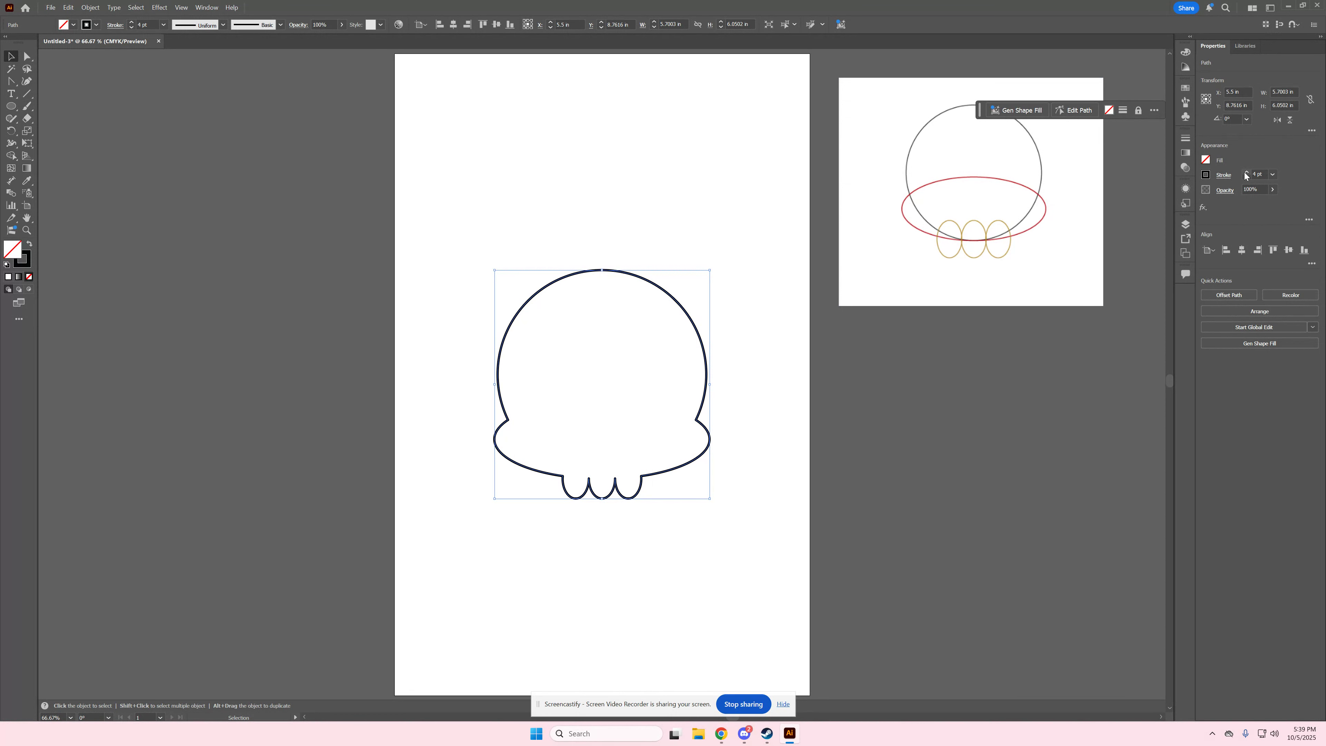
pyautogui.click(748, 415)
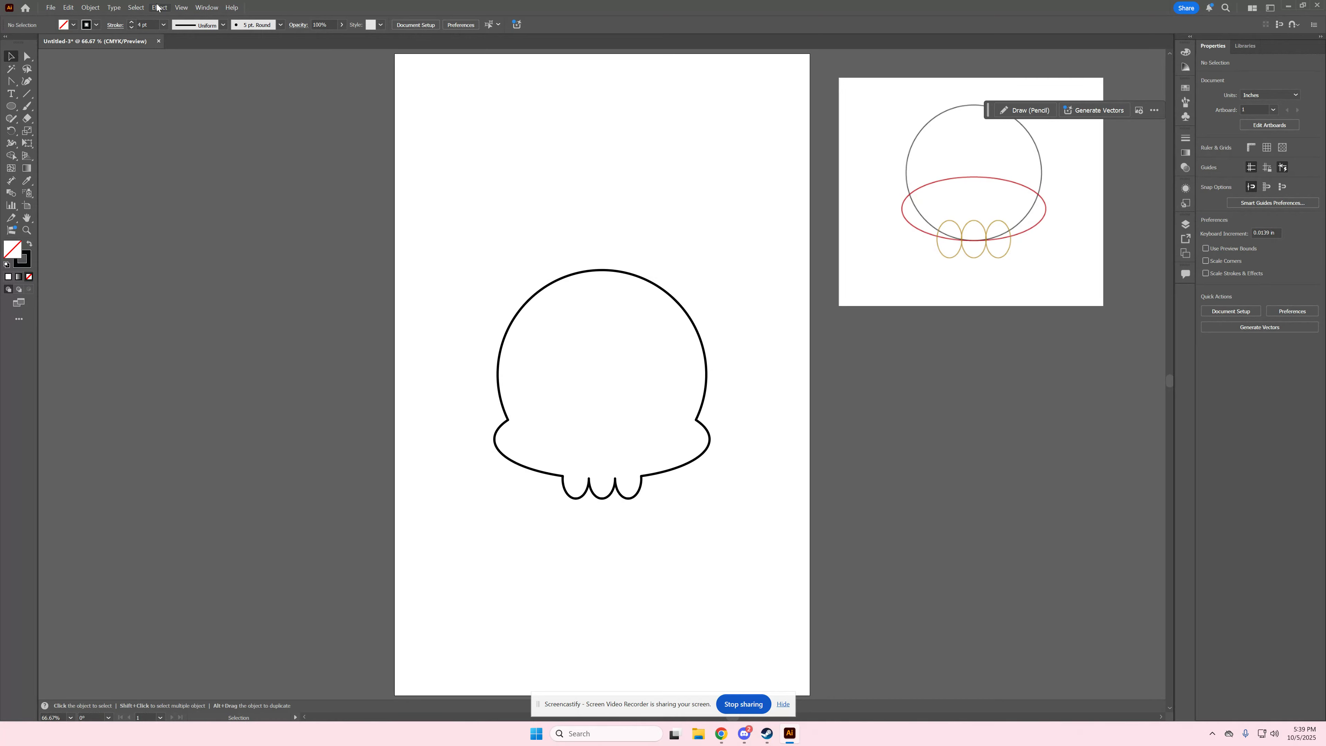
# Show the rulers and place a vertical guide through the middle of the outline at 5.5 in.
pyautogui.click(181, 7)
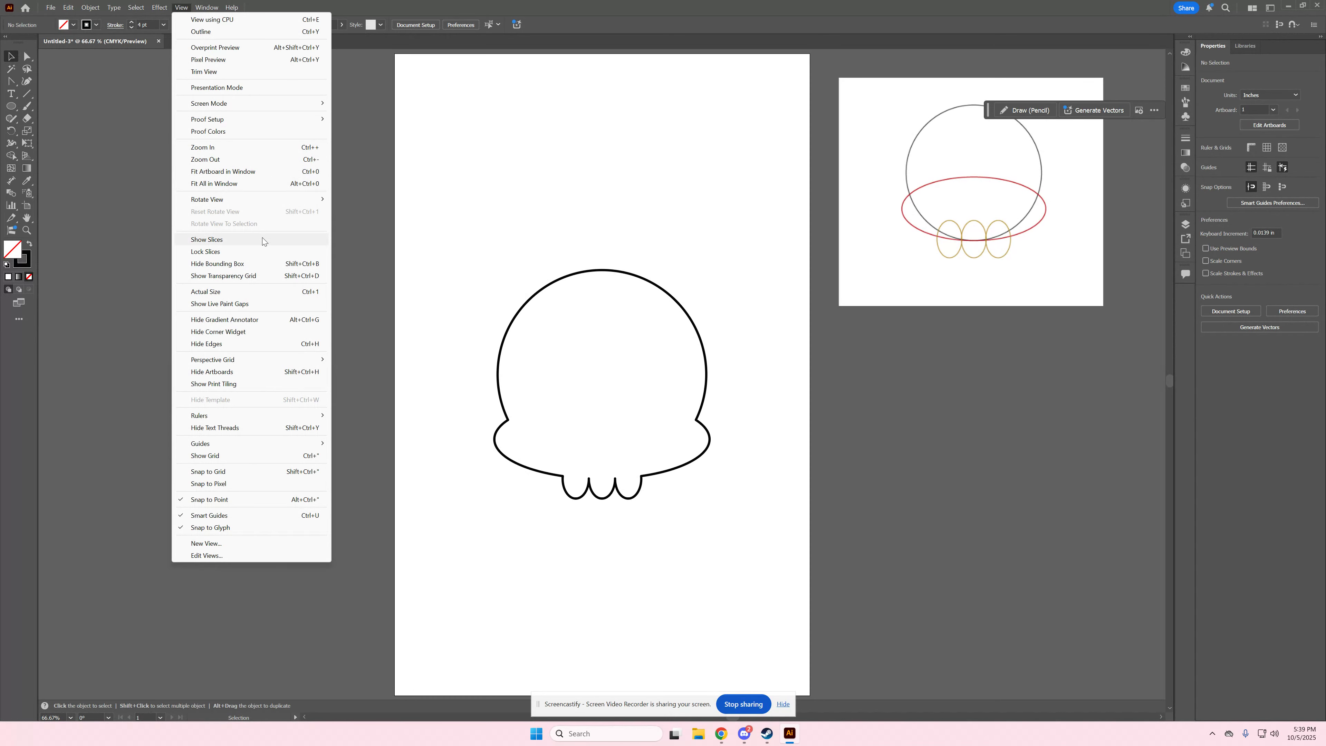
pyautogui.moveTo(274, 414)
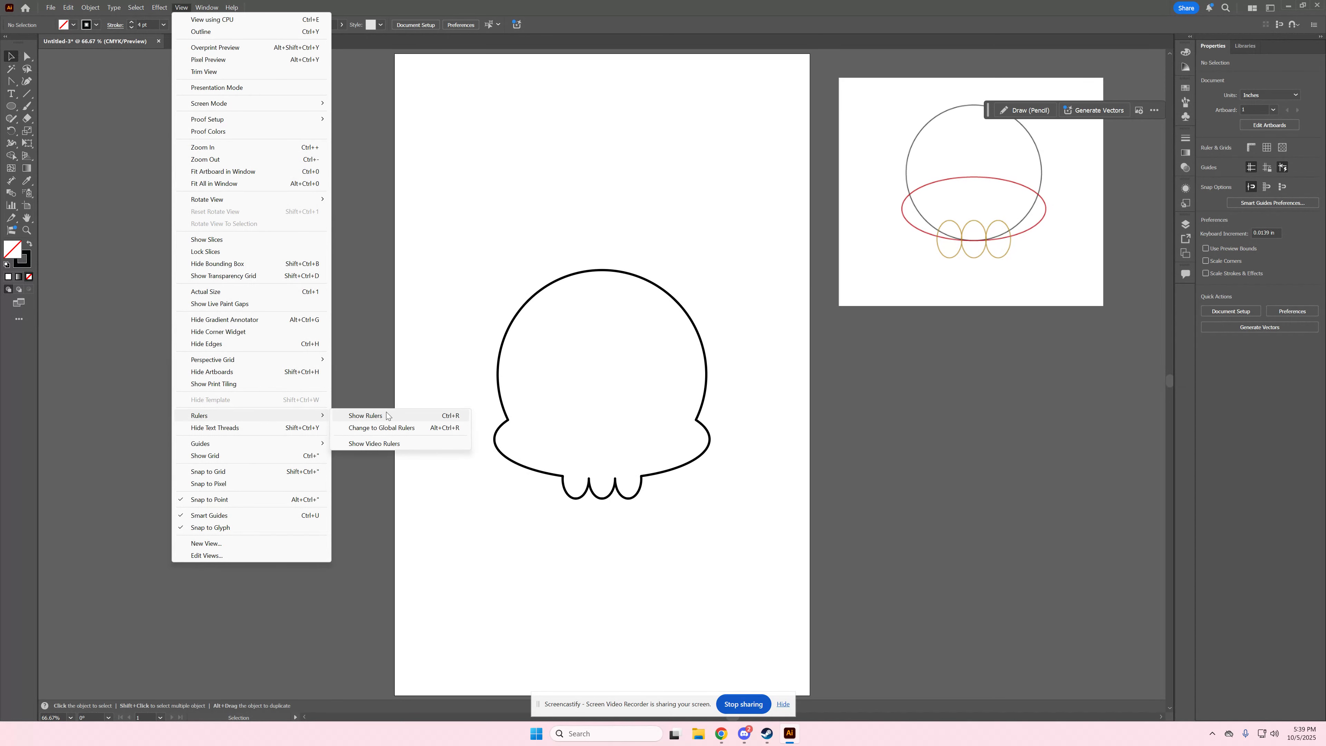
pyautogui.click(409, 415)
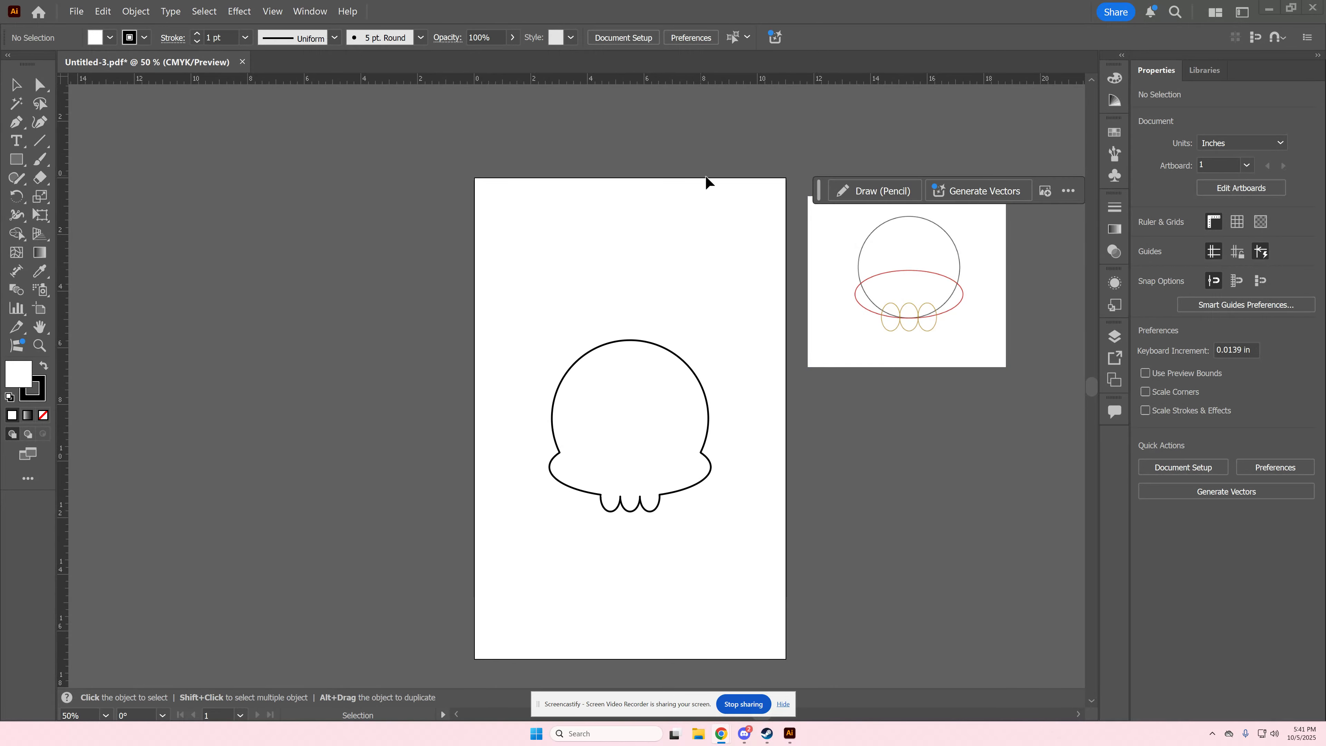
pyautogui.moveTo(645, 236); pyautogui.dragTo(540, 201)
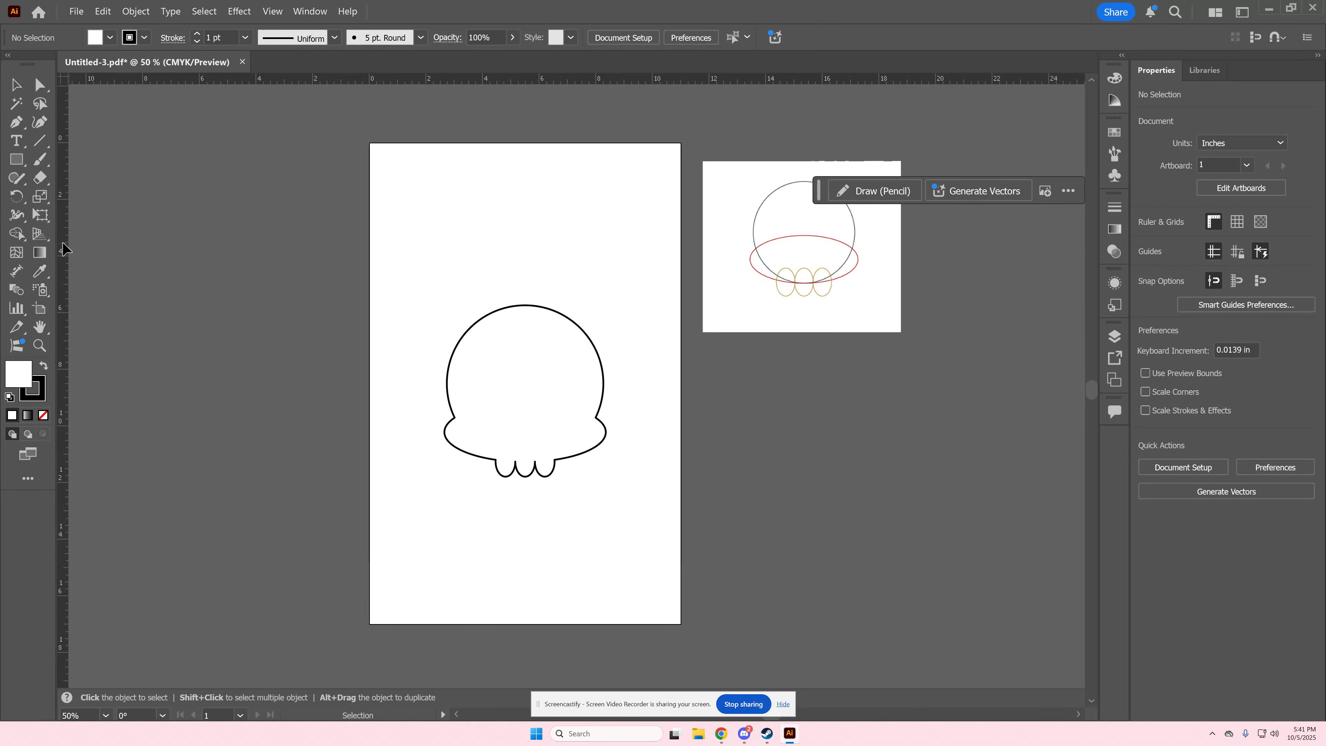
pyautogui.moveTo(63, 247); pyautogui.dragTo(128, 249)
pyautogui.moveTo(386, 295); pyautogui.dragTo(525, 327)
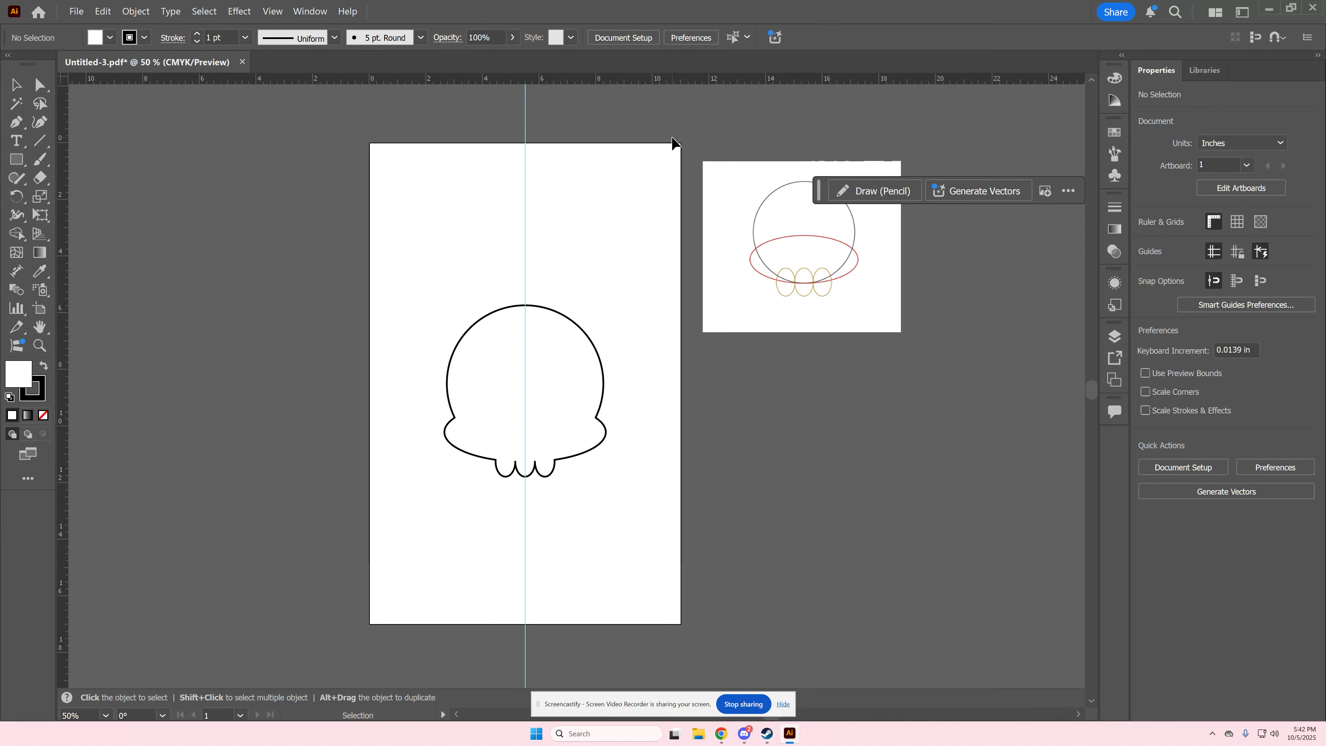
# Unlock the guides to centre the vertical guide horizontally, and lock them again.
pyautogui.rightClick(525, 99)
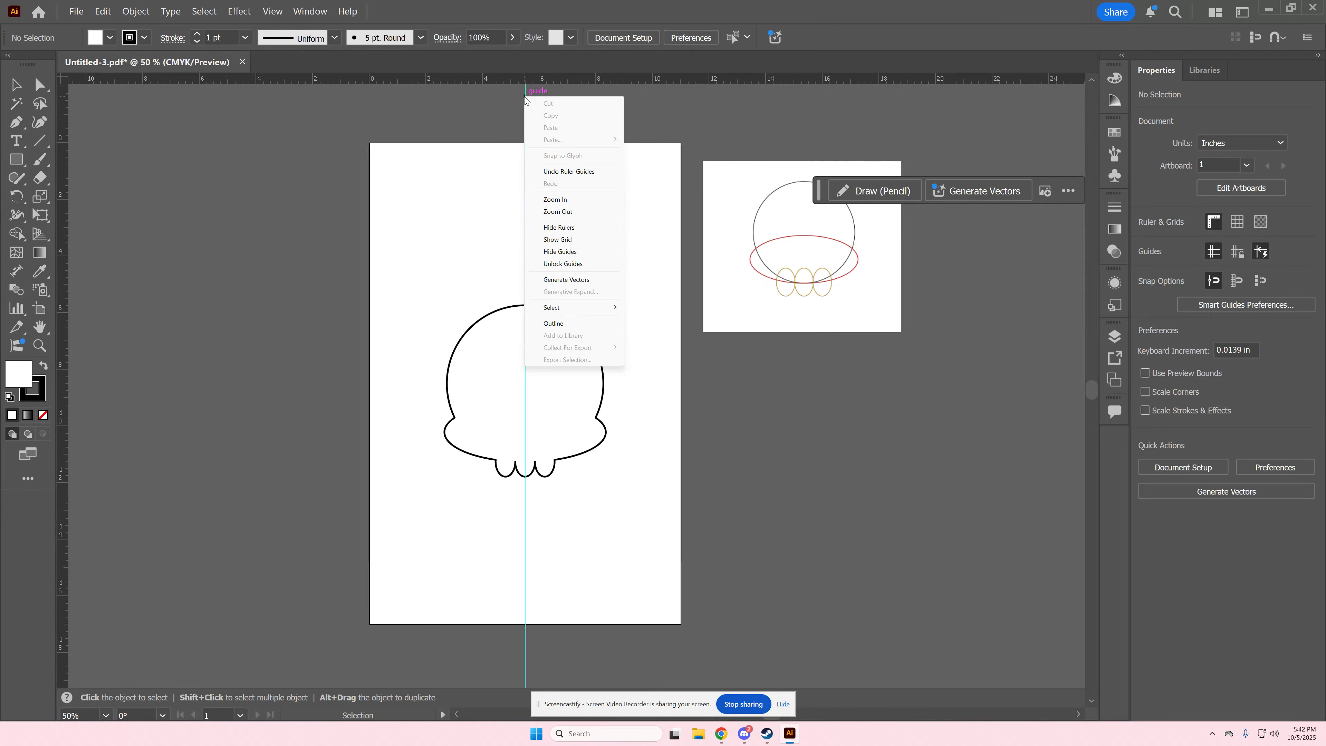
pyautogui.click(588, 264)
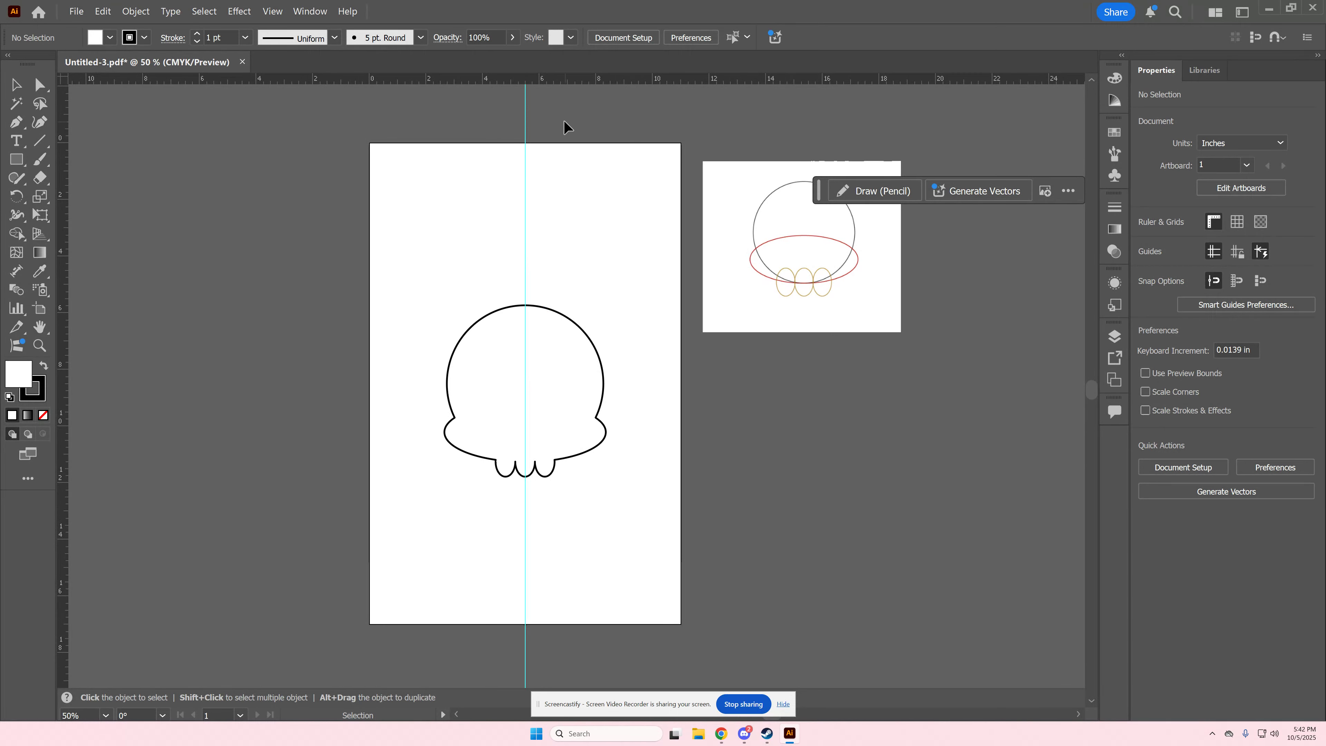
pyautogui.click(525, 123)
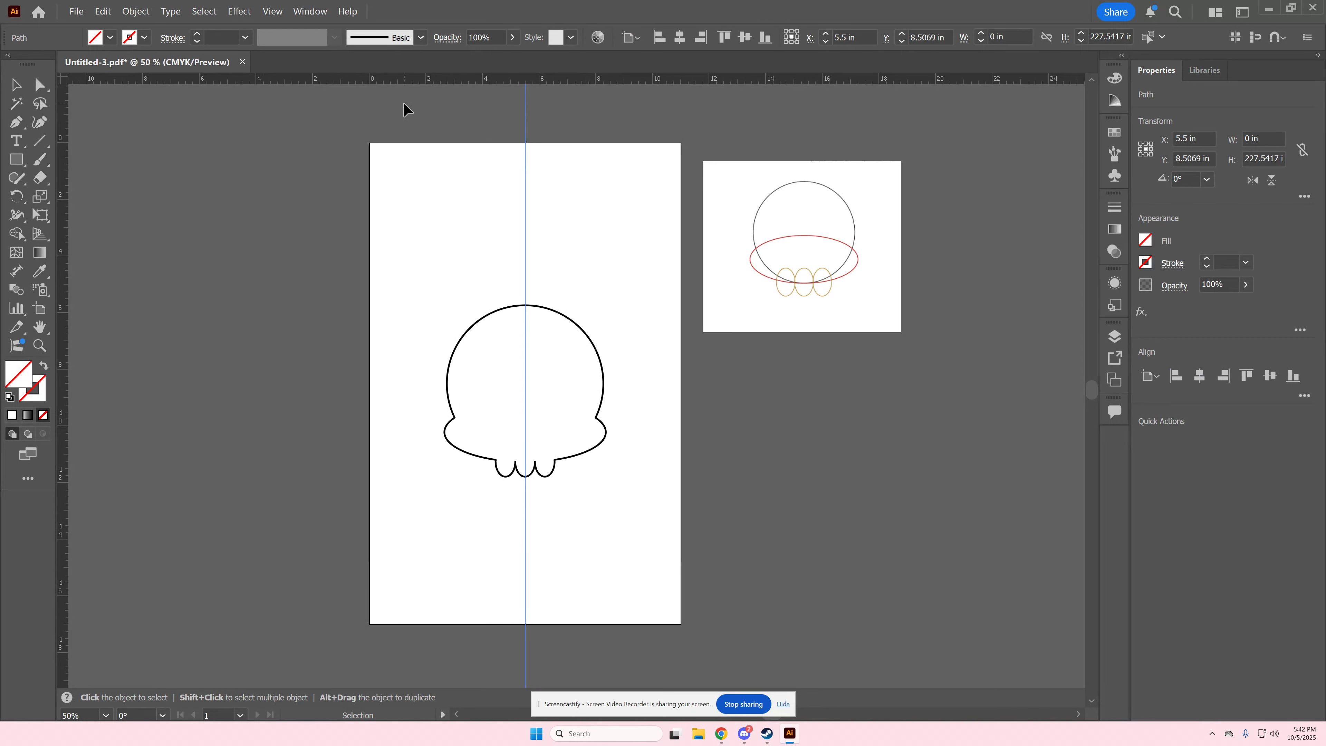
pyautogui.click(1200, 376)
pyautogui.rightClick(524, 113)
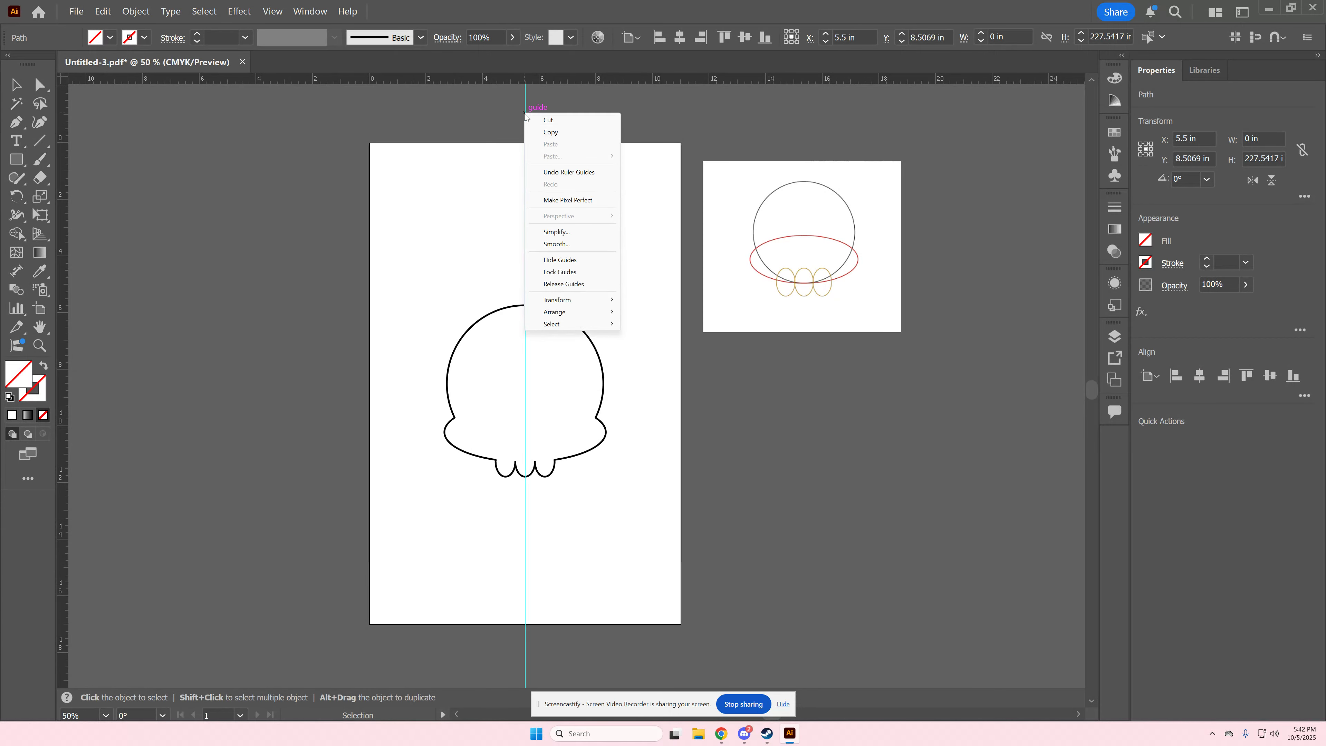
pyautogui.click(595, 271)
# Try a horizontal guide across the three lower lobes of the outline and undo it.
pyautogui.click(605, 433)
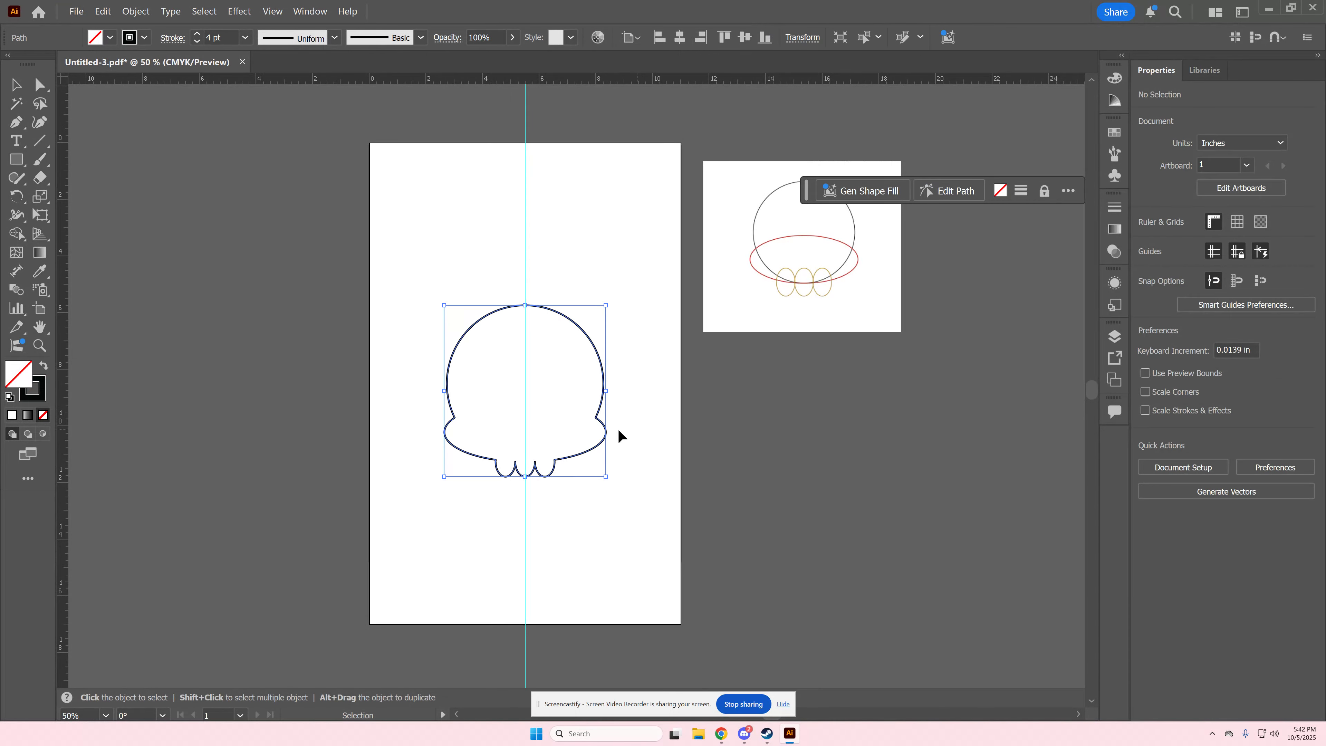
pyautogui.click(618, 435)
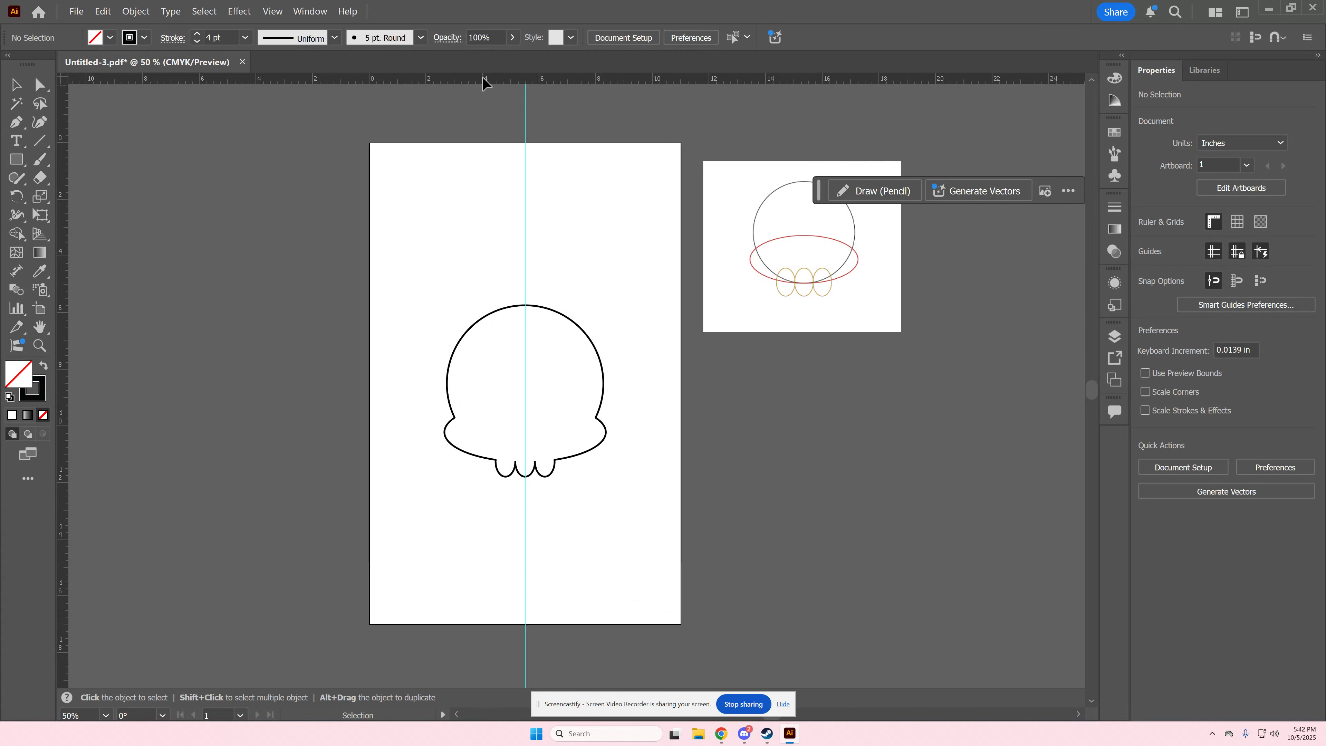
pyautogui.moveTo(484, 82); pyautogui.dragTo(439, 472)
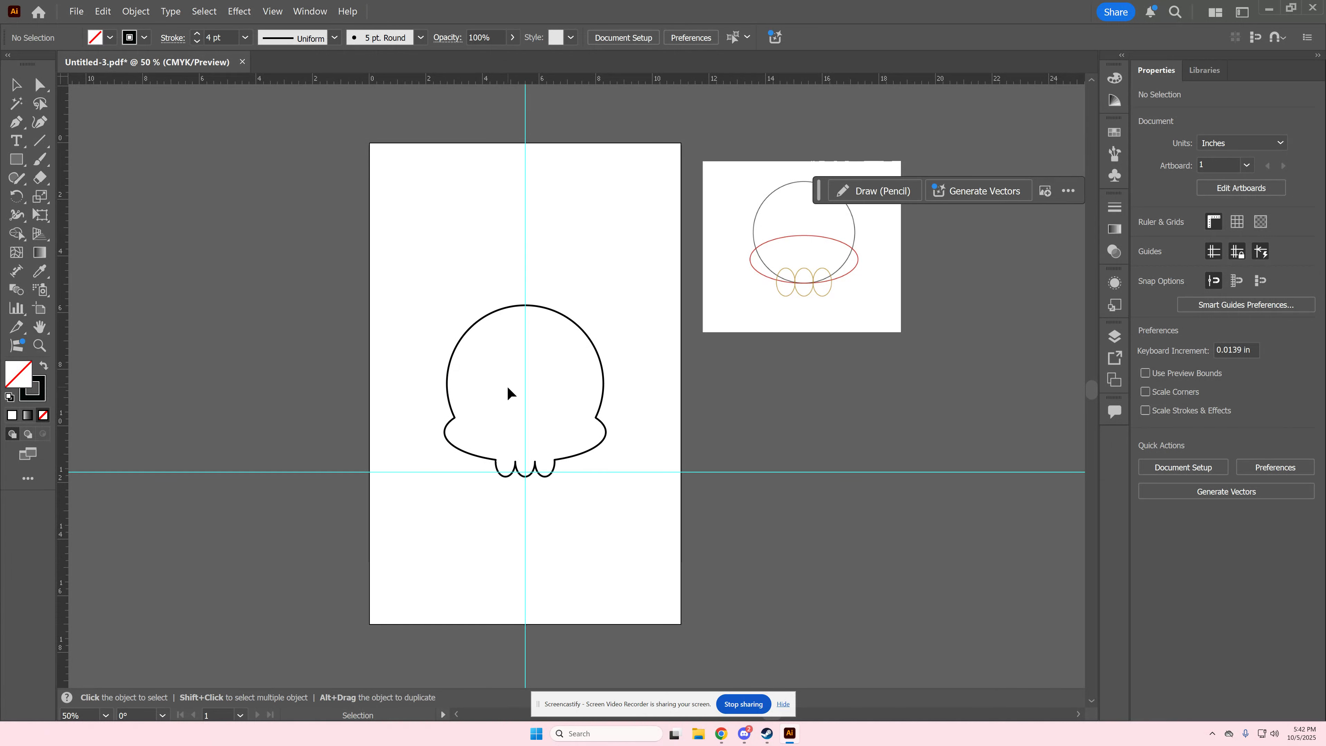
pyautogui.hotkey('ctrl', 'z')
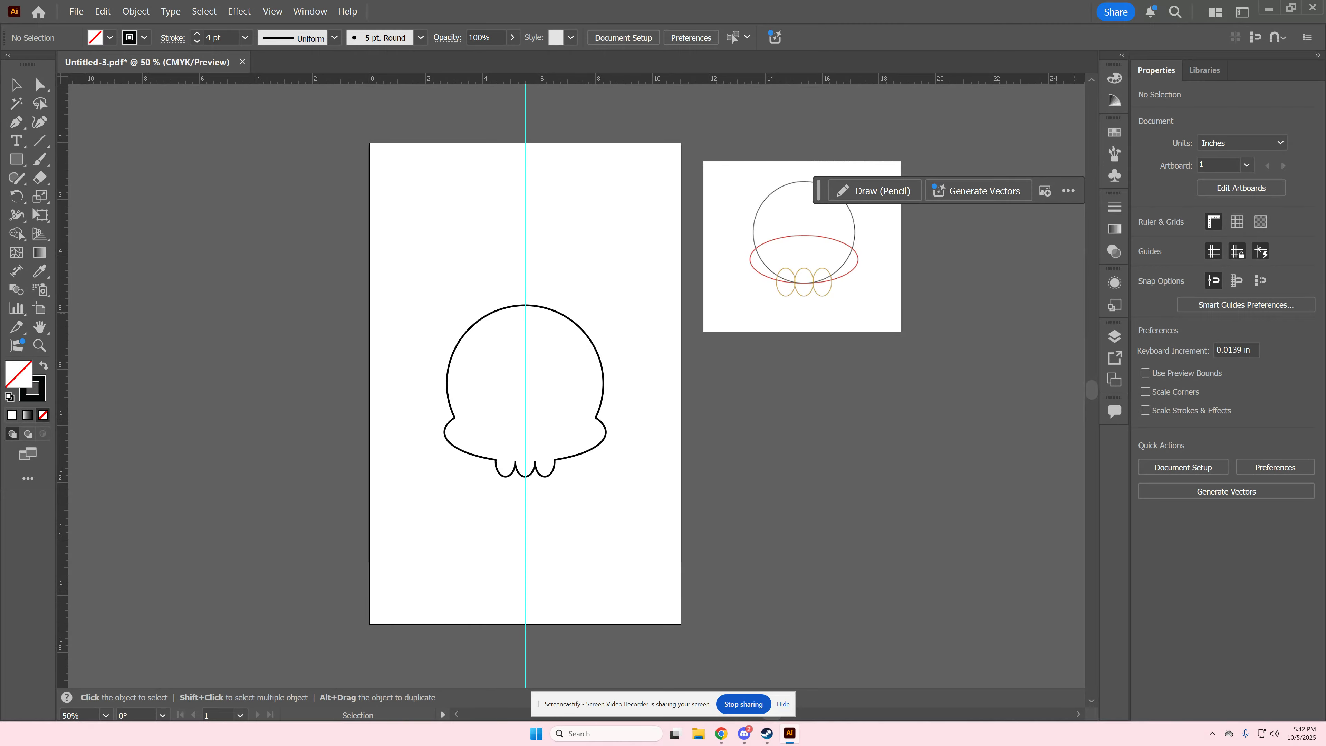
# Delete the reference figure beside the artboard.
pyautogui.click(738, 220)
pyautogui.press('Delete')
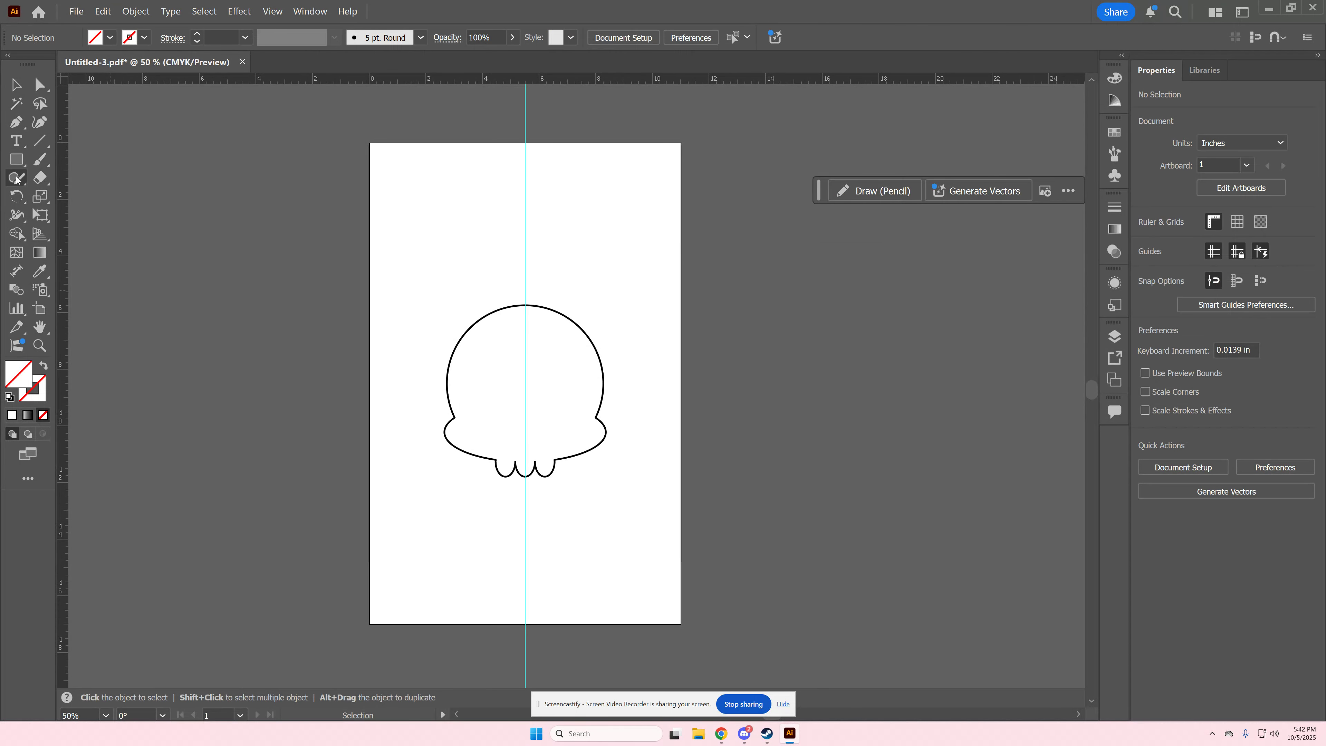
# Draw an upright ellipse about 1.32 x 2.07 in with no fill and a black stroke as the skull's left eye.
pyautogui.moveTo(16, 159); pyautogui.dragTo(78, 197)
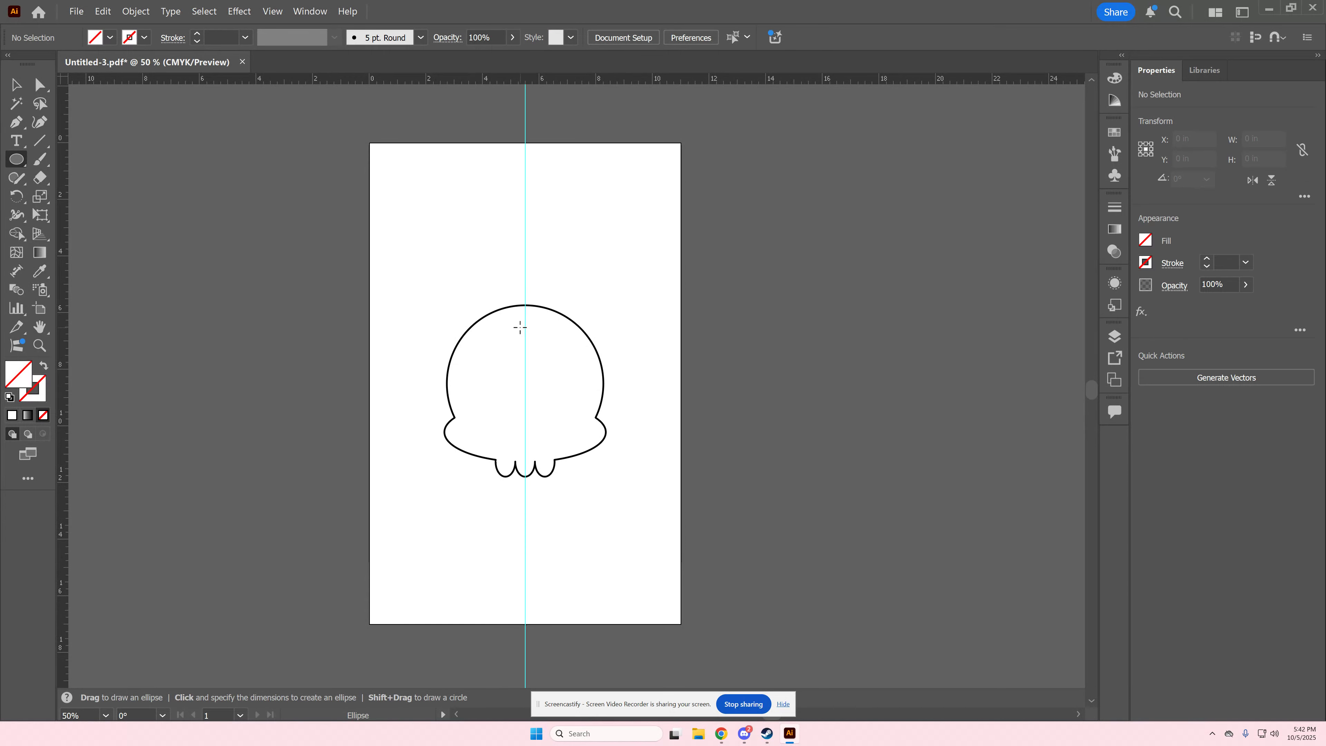
pyautogui.press('d')
pyautogui.click(1144, 240)
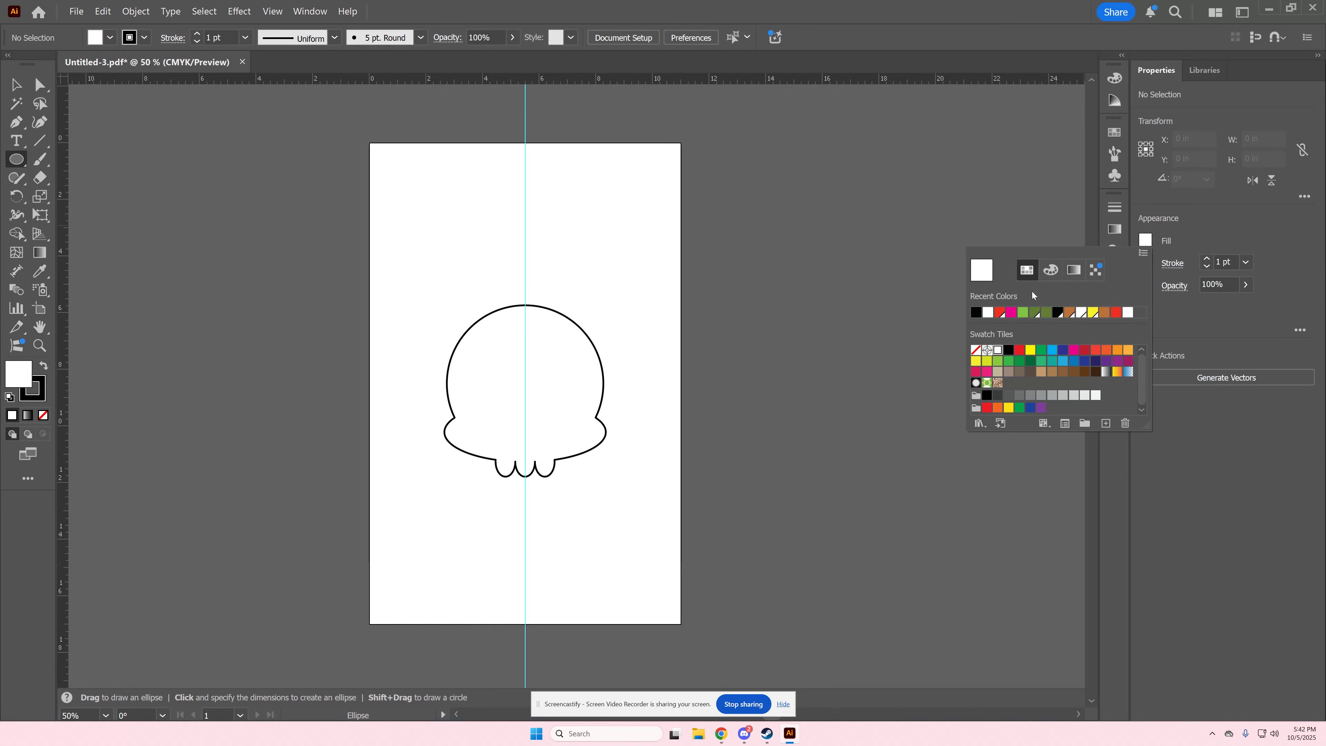
pyautogui.click(976, 349)
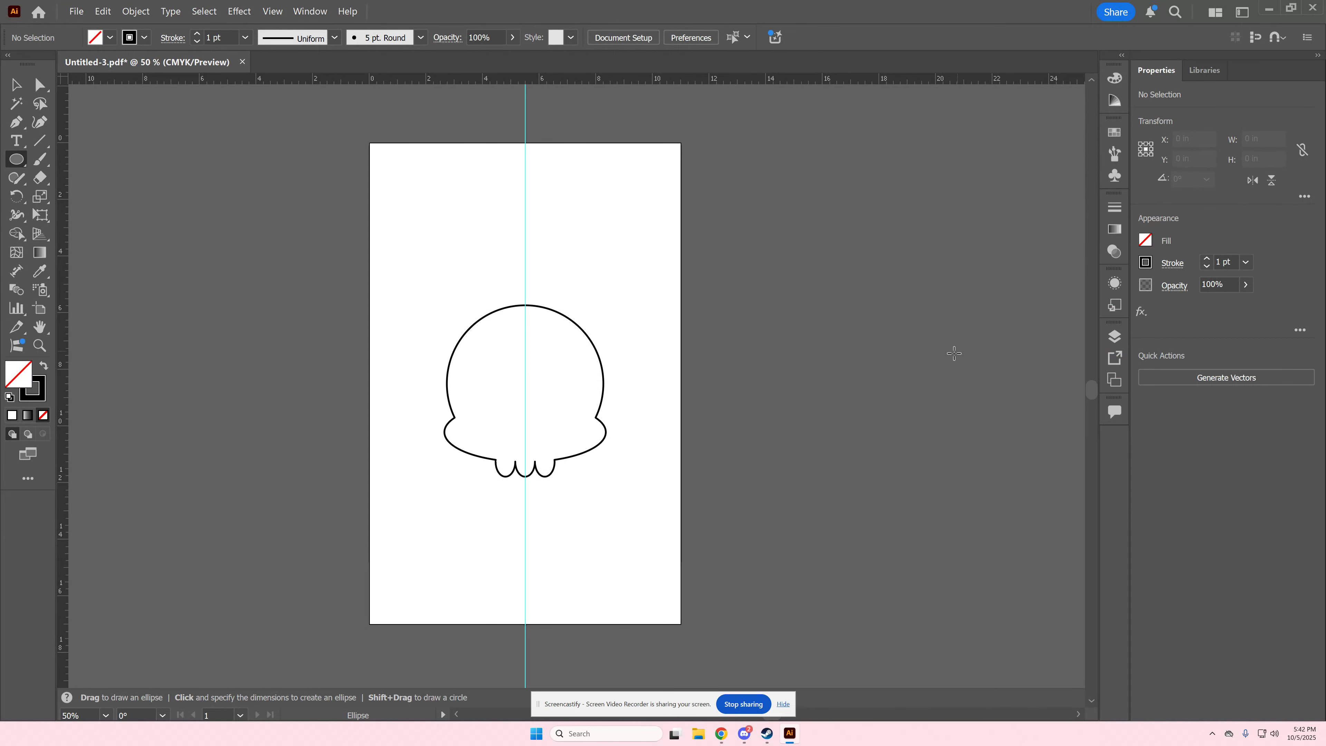
pyautogui.moveTo(473, 348); pyautogui.dragTo(510, 406)
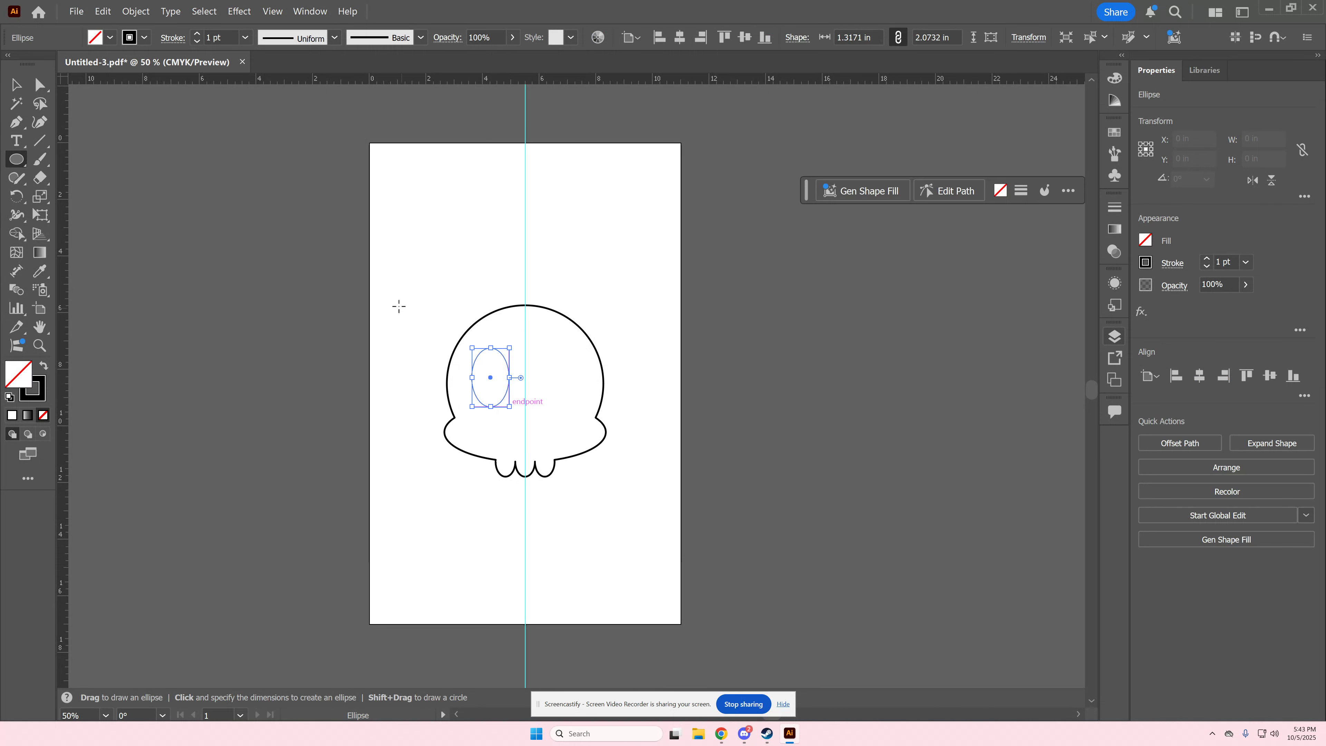
pyautogui.press('v')
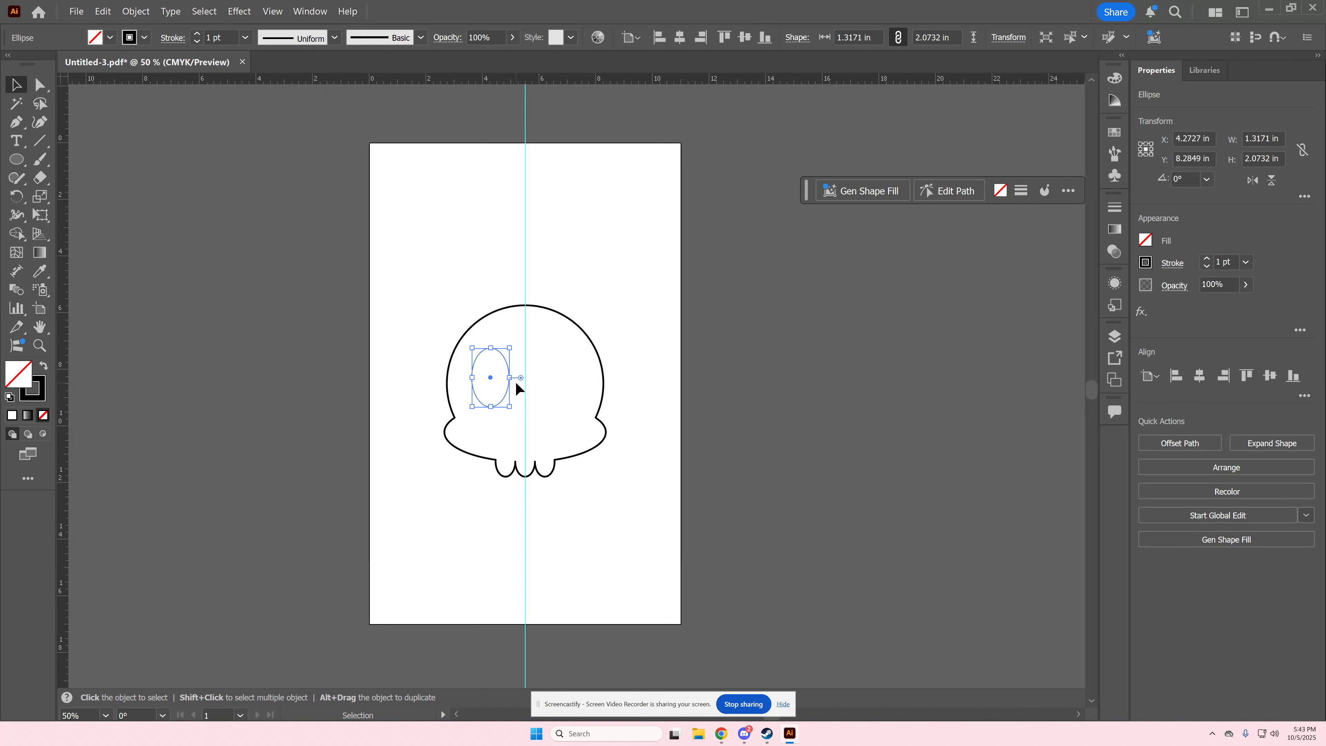
# Set the eye ellipse's stroke weight to 4 pt and deselect it.
pyautogui.click(1207, 259)
pyautogui.click(1207, 258)
pyautogui.click(1207, 258)
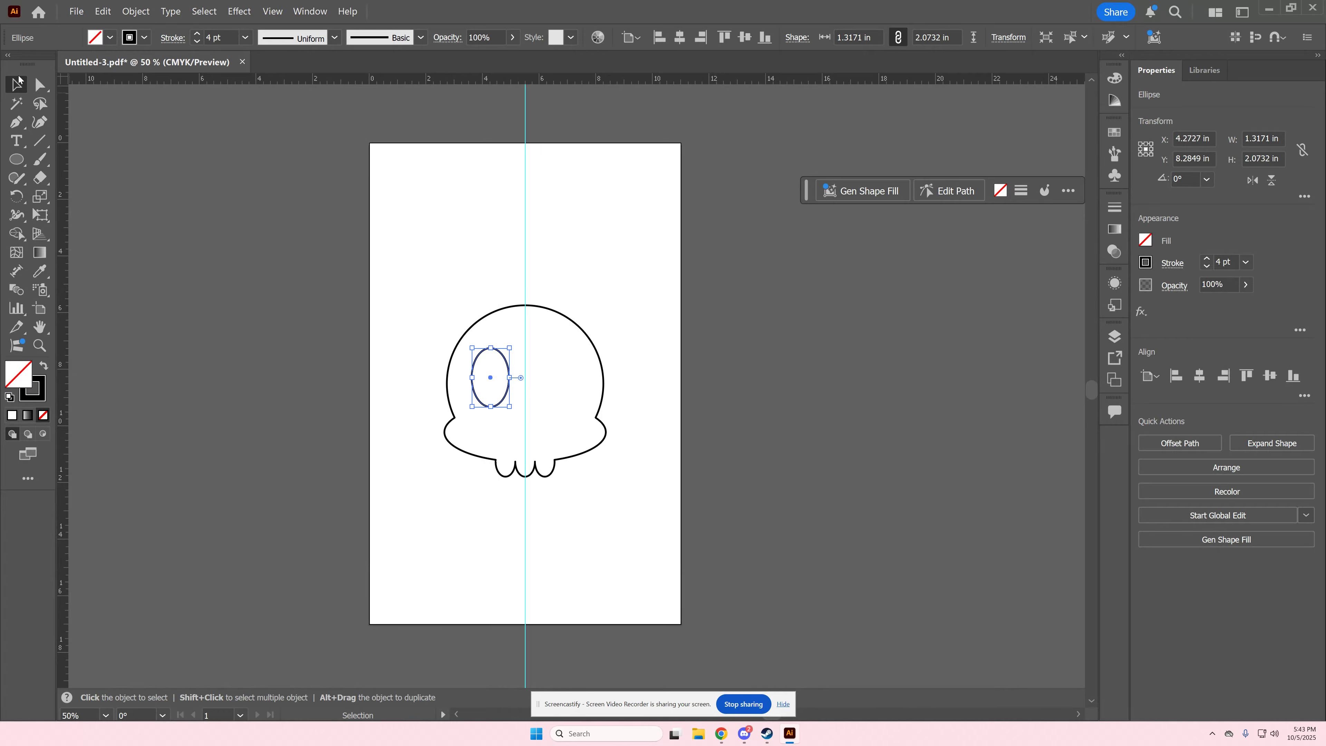
pyautogui.click(485, 435)
pyautogui.moveTo(499, 409); pyautogui.dragTo(497, 403)
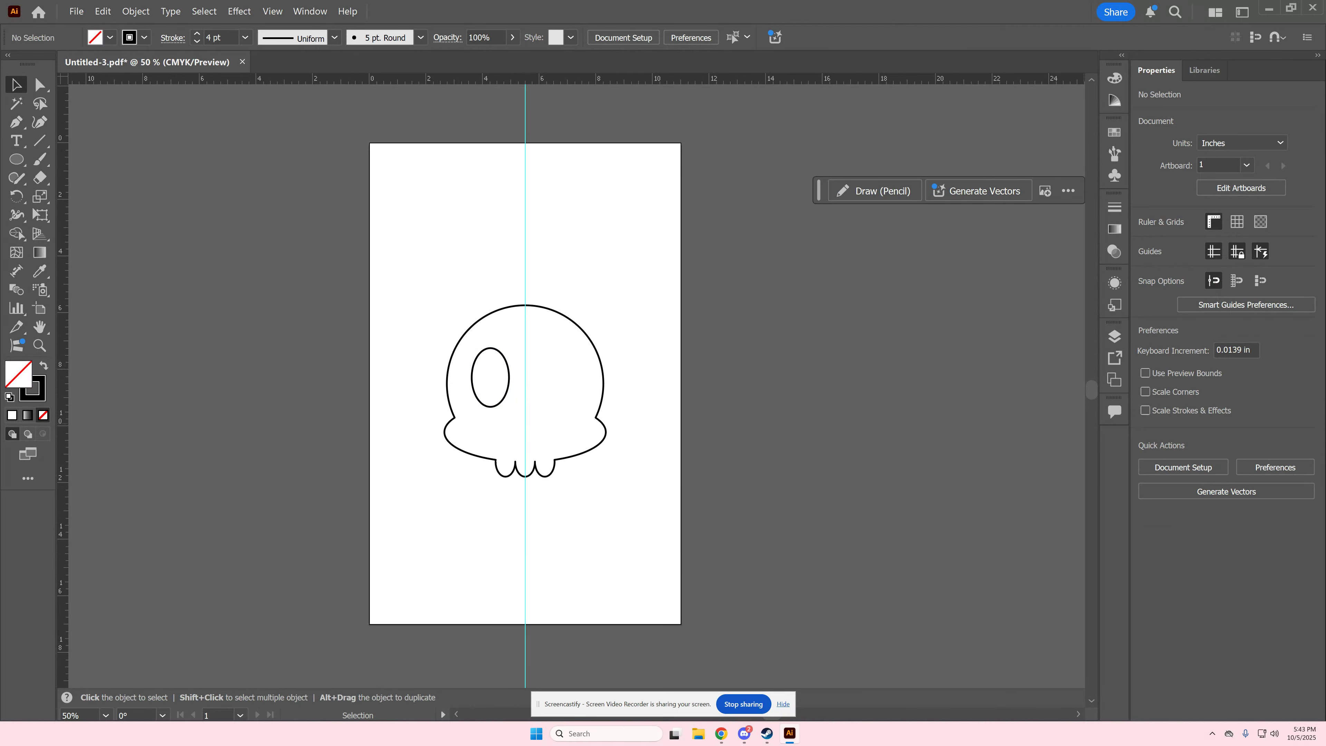
# Reflect a copy of the left eye ellipse across the vertical centre guide to make the skull's right eye.
pyautogui.click(484, 353)
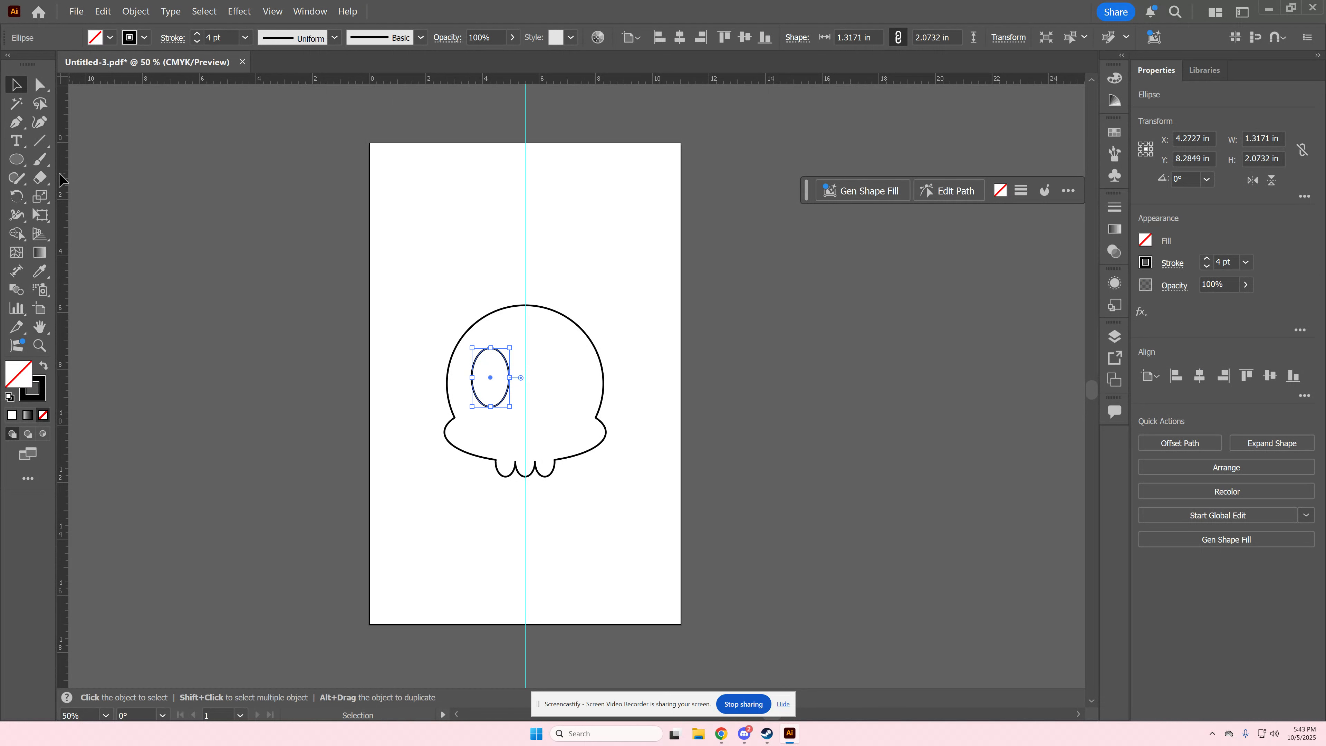
pyautogui.click(16, 197)
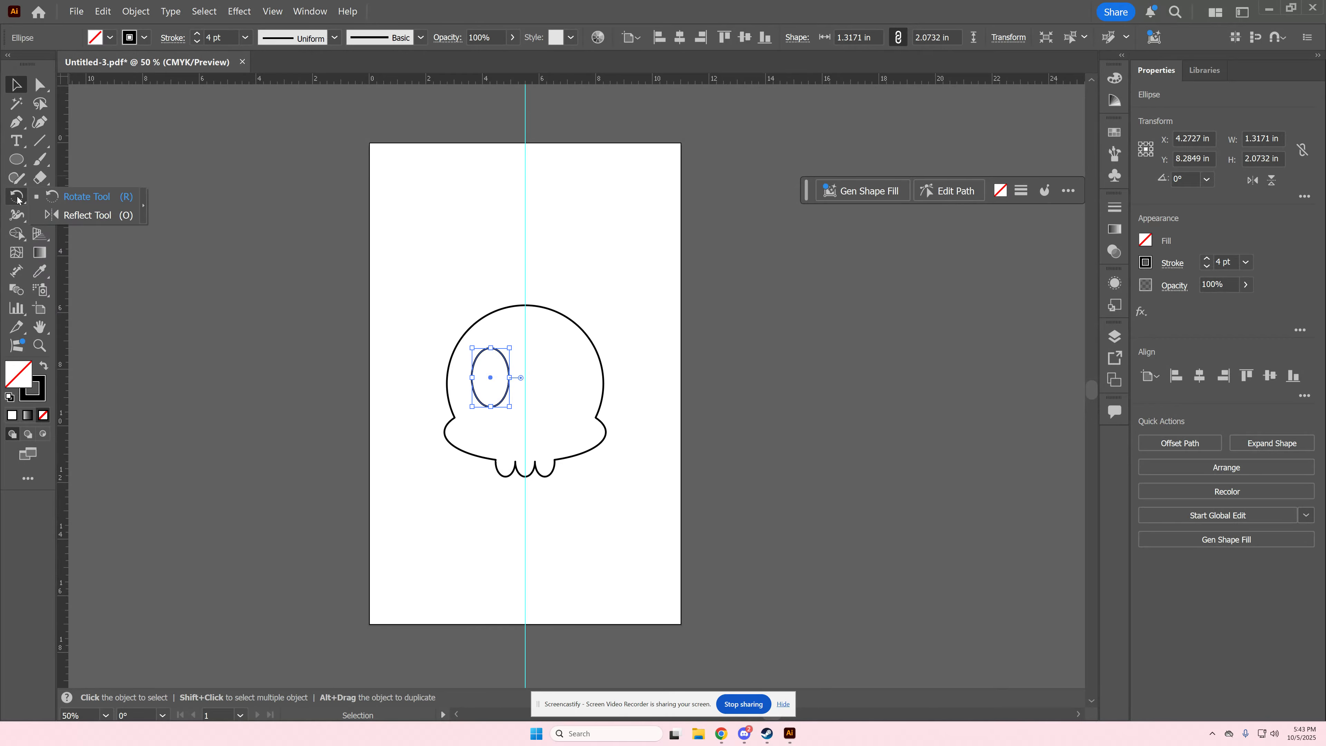
pyautogui.click(94, 216)
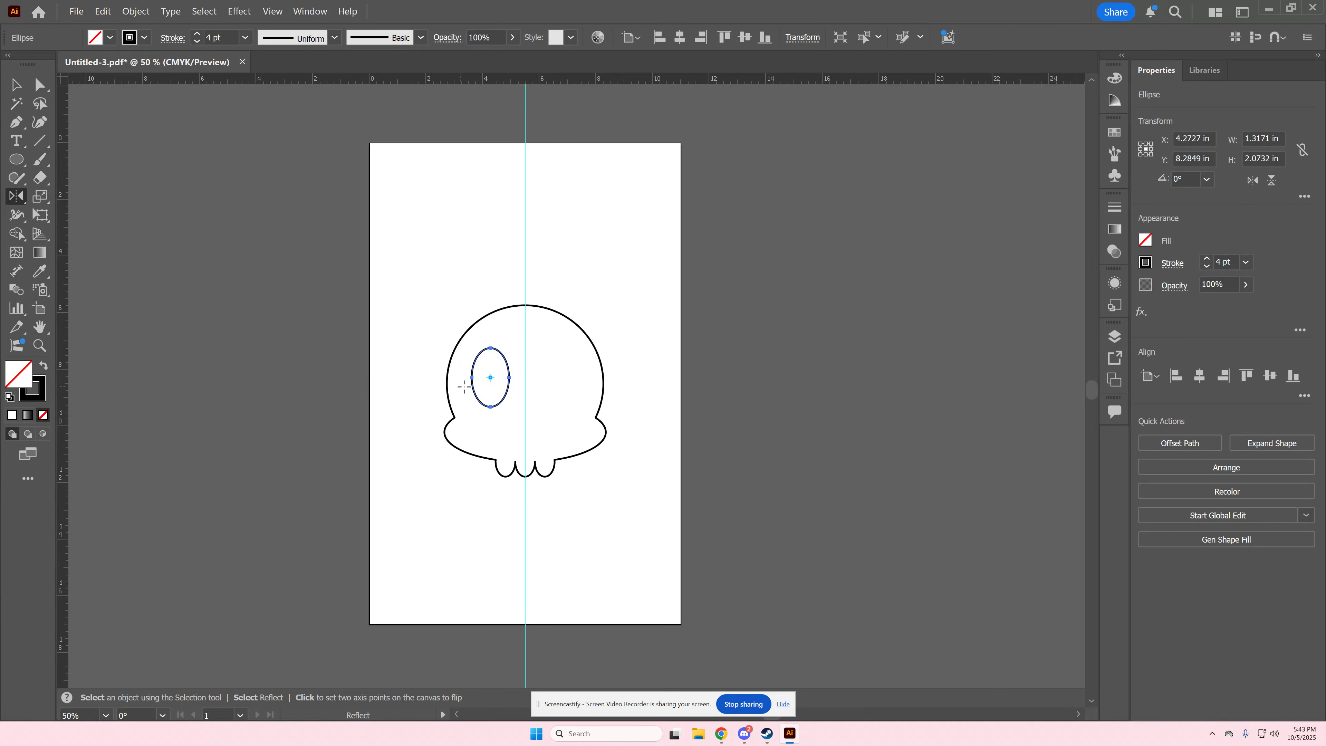
pyautogui.keyDown('alt'); pyautogui.click(524, 372); pyautogui.keyUp('alt')
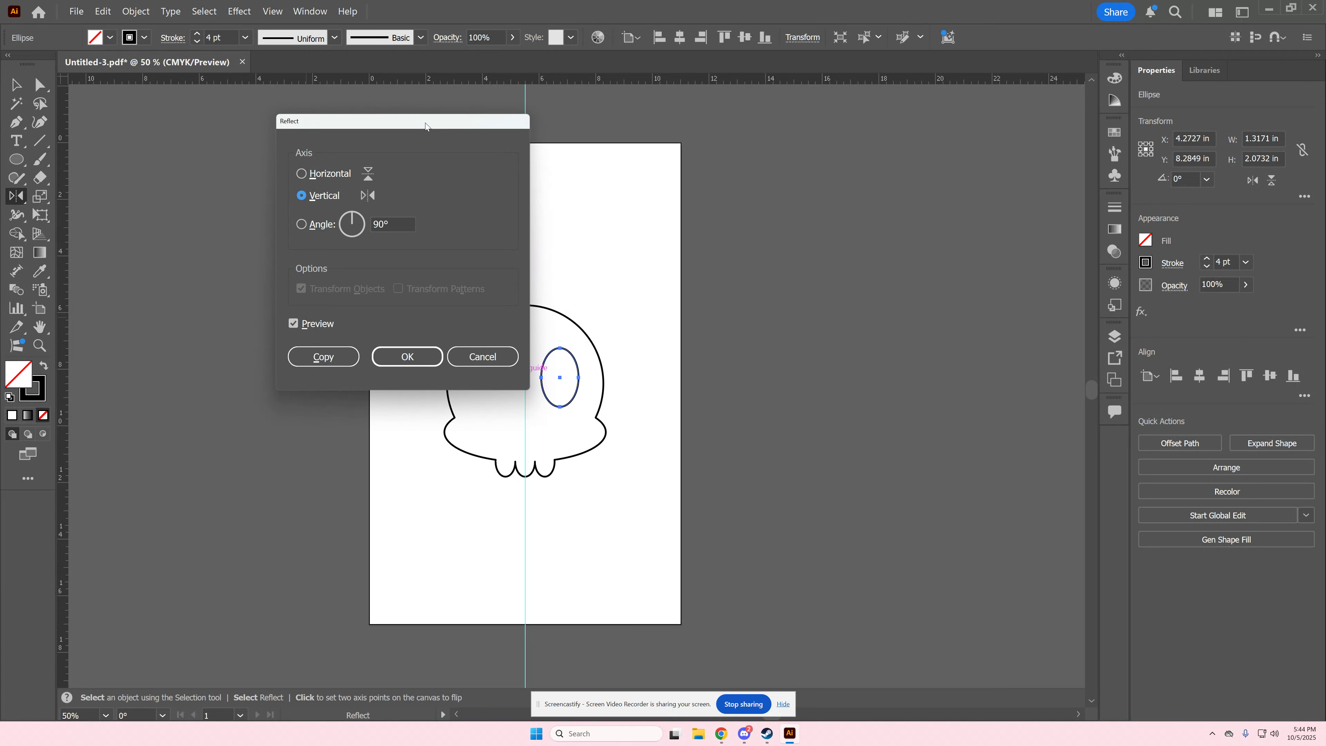
pyautogui.moveTo(425, 125); pyautogui.dragTo(773, 182)
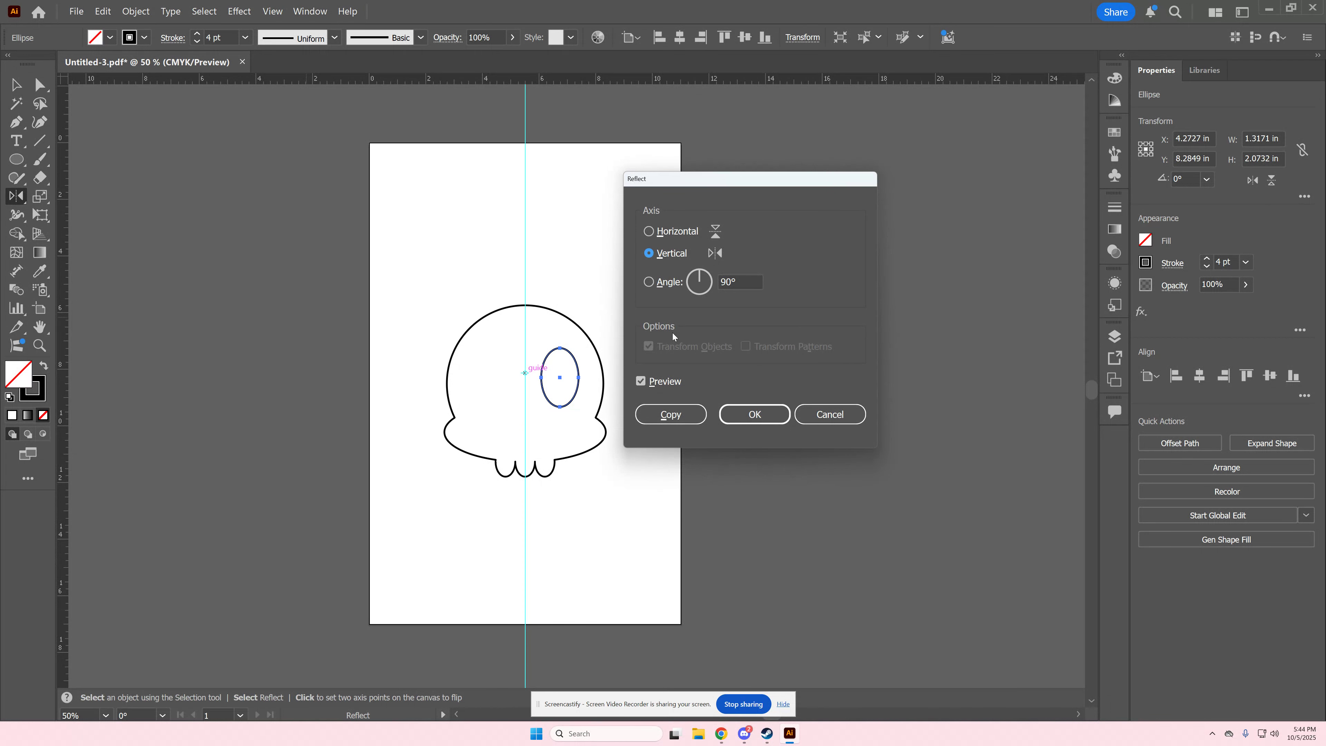
pyautogui.click(656, 418)
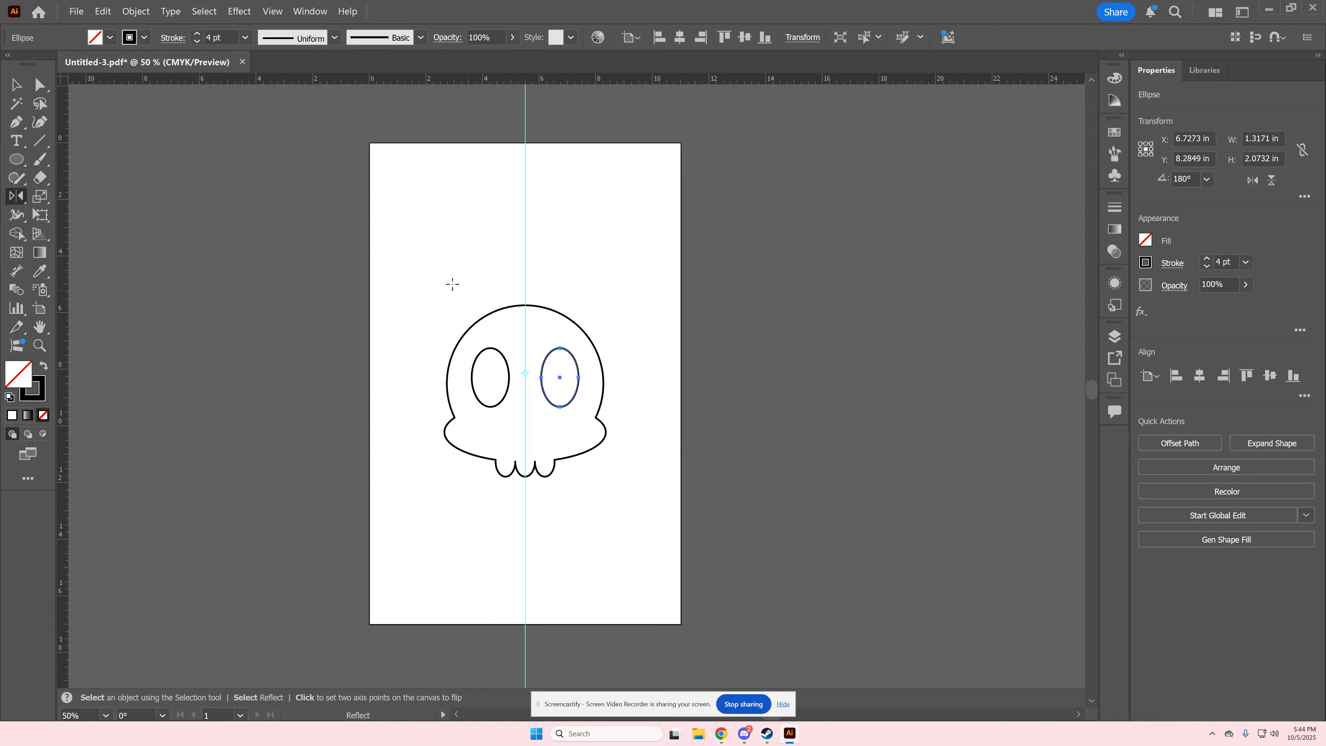
pyautogui.click(16, 85)
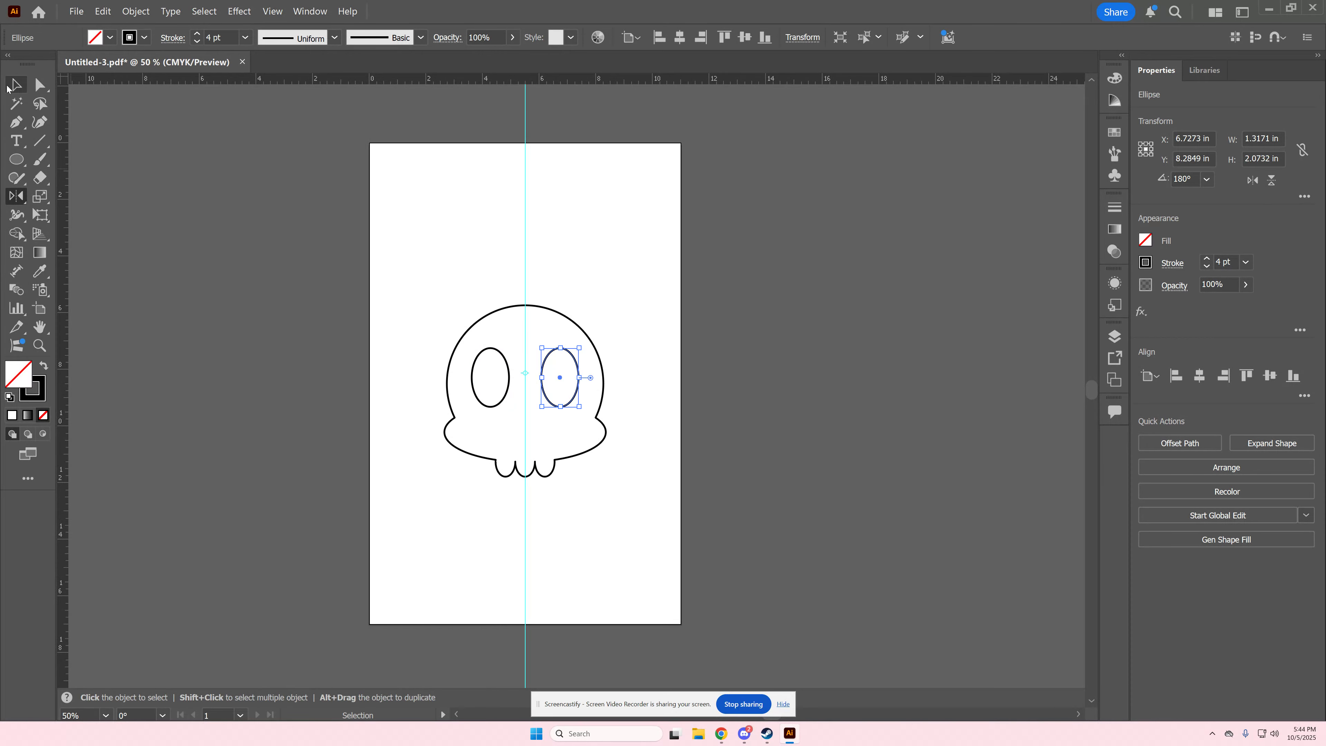
# Save the document in the Graphic Design folder as an Adobe Illustrator (*.AI) file named with the author's name plus _Halloween2, using Illustrator 2020 compatibility.
pyautogui.click(77, 11)
pyautogui.click(152, 126)
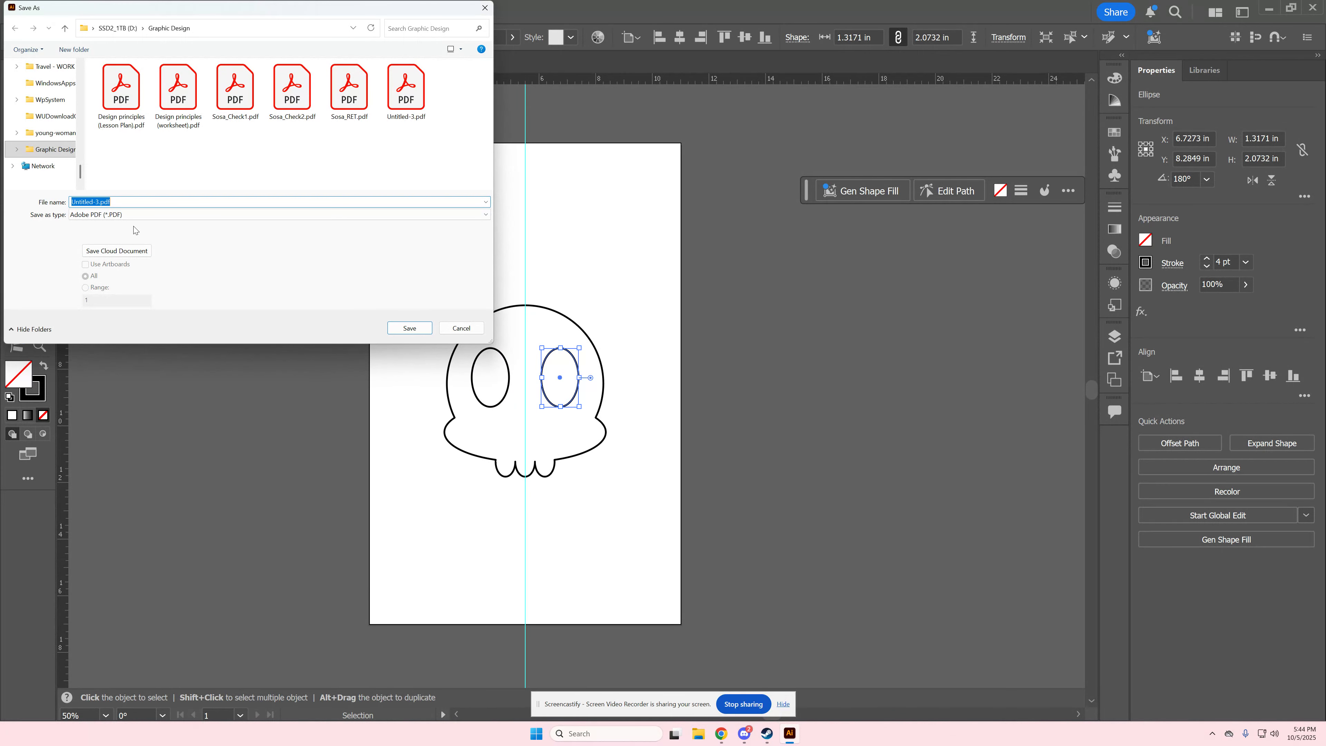
pyautogui.write('SosaP_Halloween2')
pyautogui.click(131, 214)
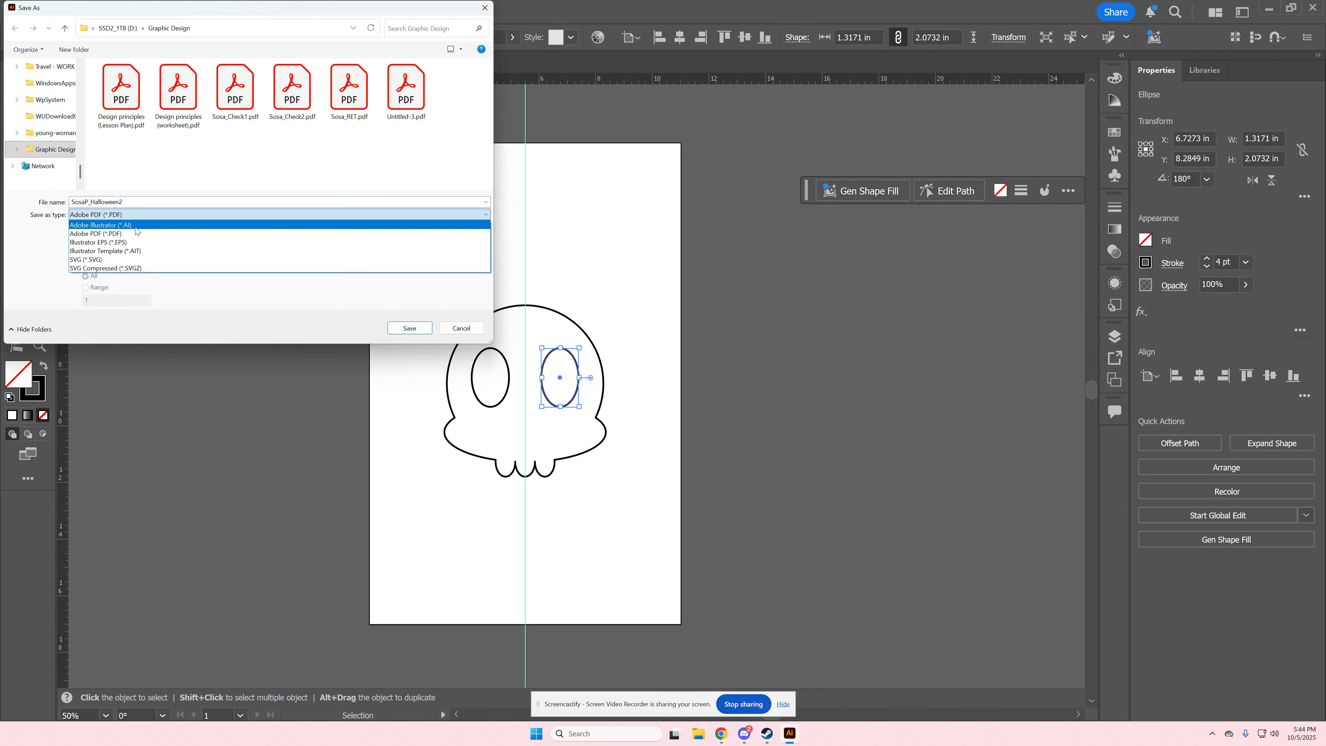
pyautogui.click(131, 223)
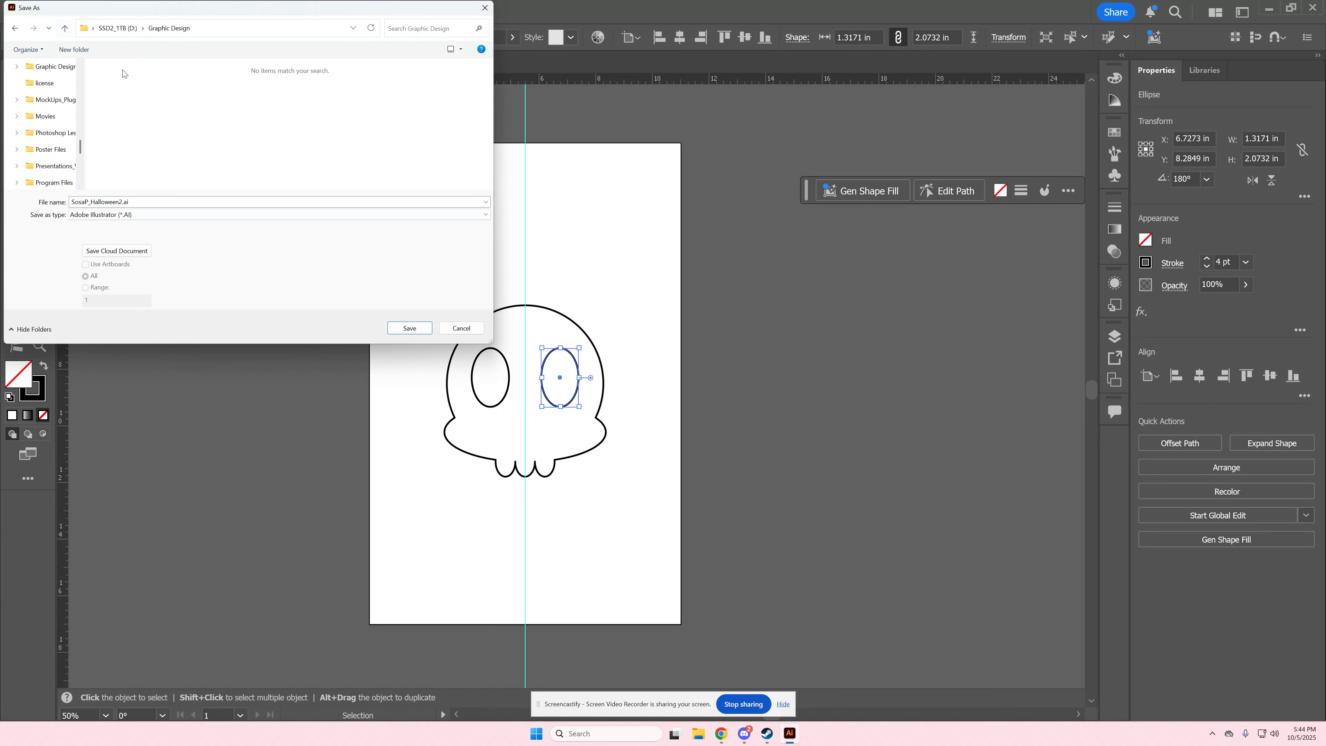
pyautogui.click(409, 328)
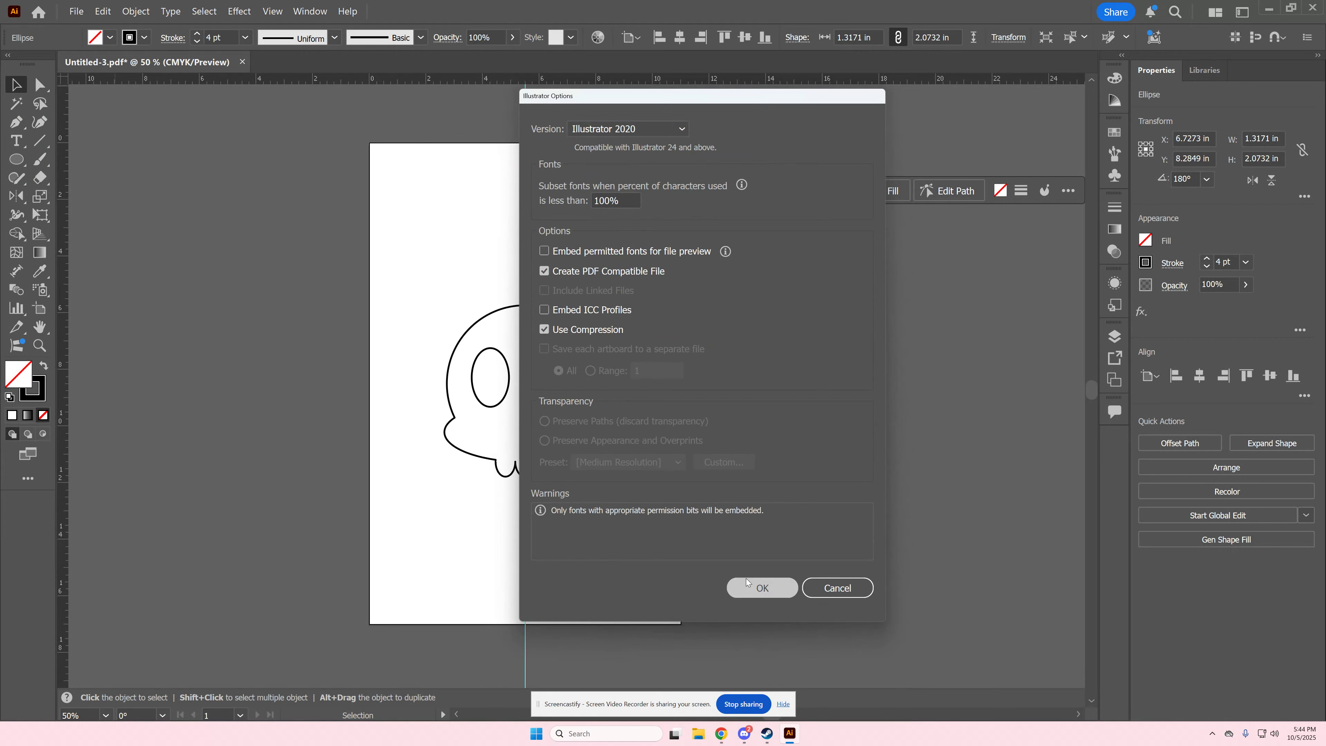
pyautogui.click(763, 586)
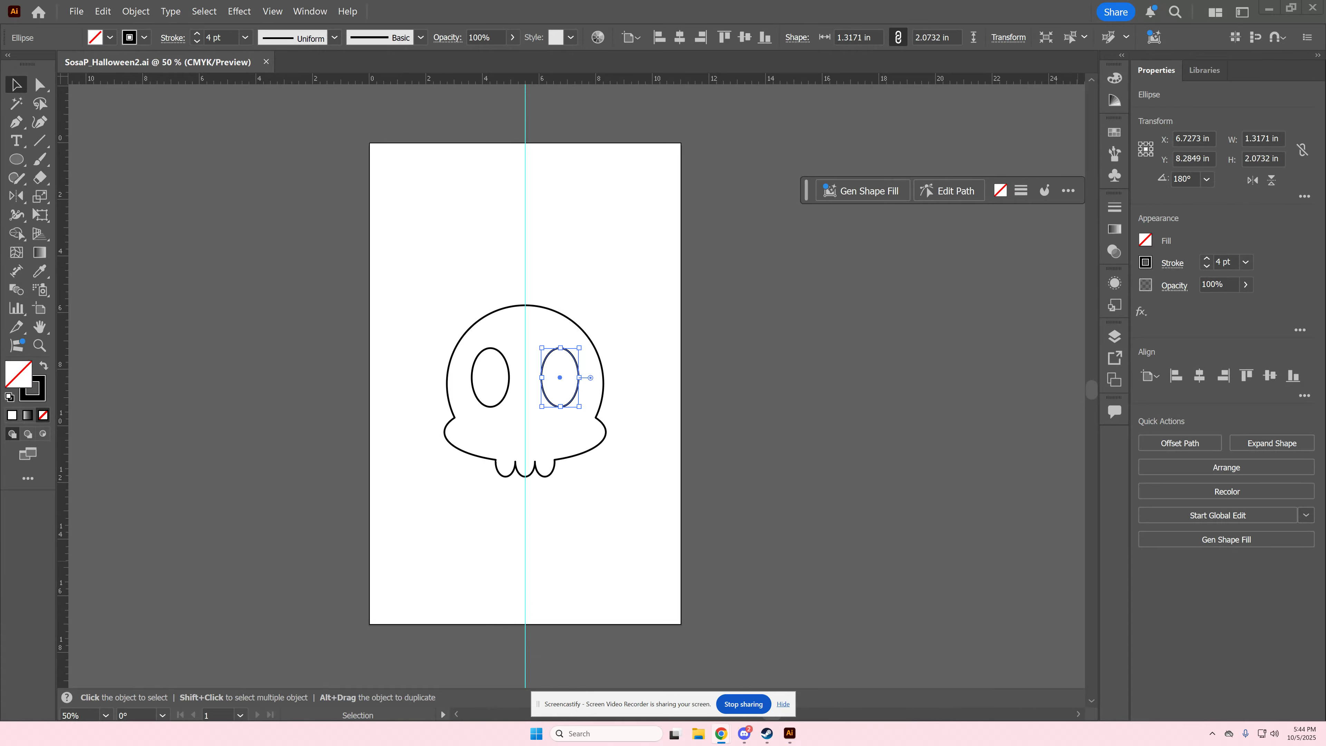
pyautogui.click(803, 328)
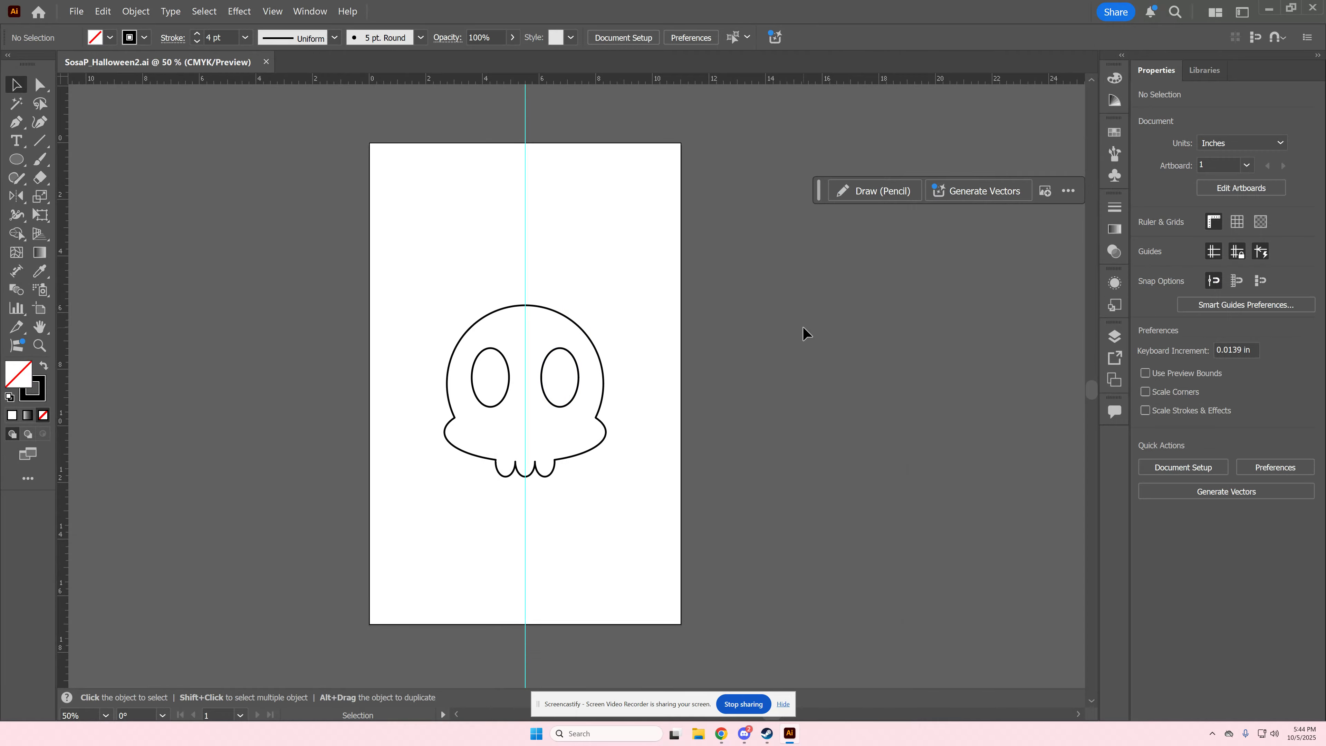
# Paste the reference image of the heart-shaped nose steps and place it beside the artboard.
pyautogui.hotkey('ctrl', 'v')
pyautogui.moveTo(607, 329); pyautogui.dragTo(871, 297)
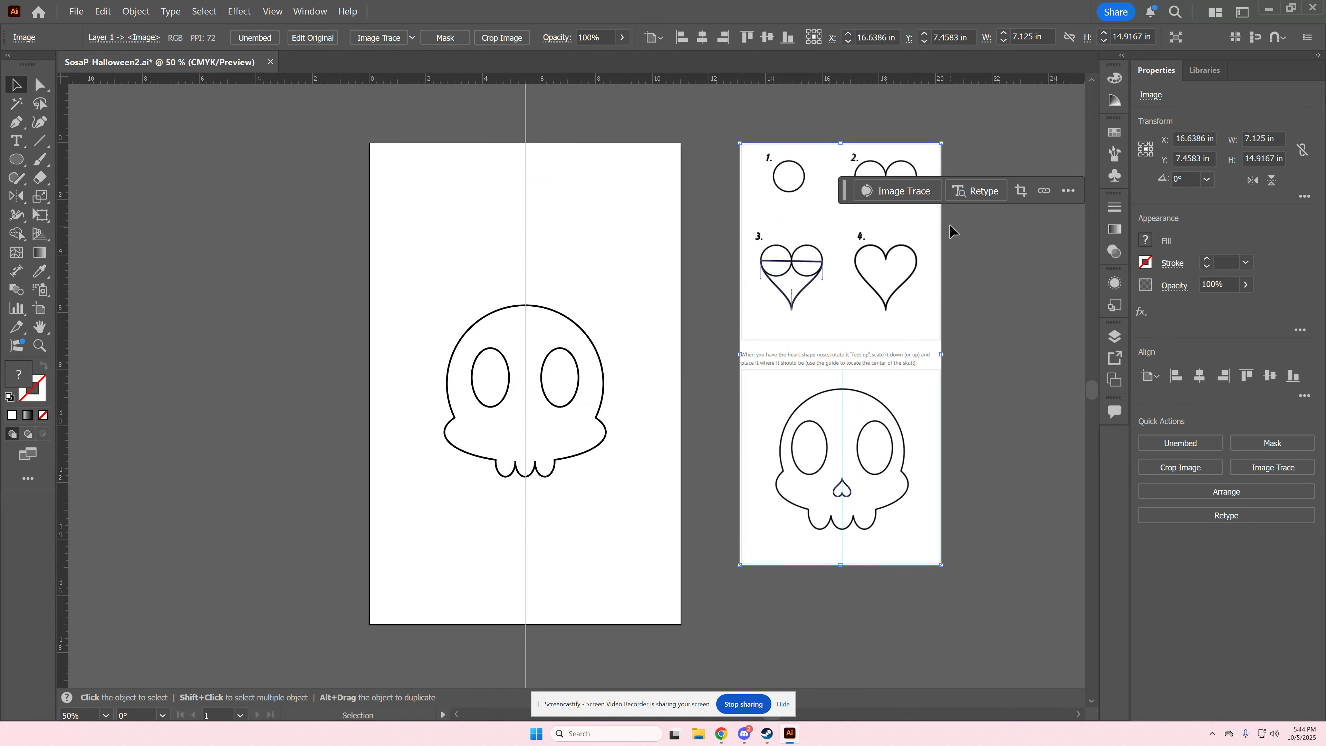
pyautogui.click(1002, 247)
pyautogui.moveTo(781, 162); pyautogui.dragTo(737, 259)
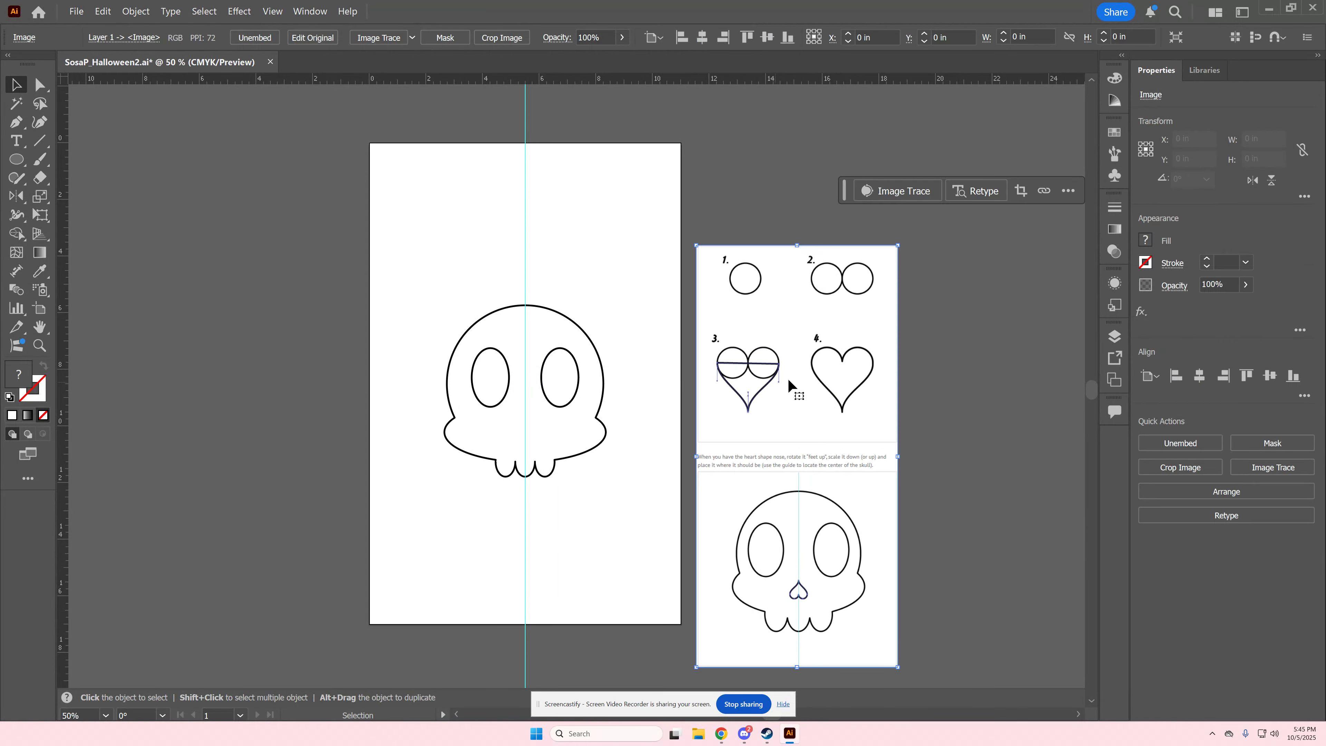
pyautogui.moveTo(710, 319); pyautogui.dragTo(785, 320)
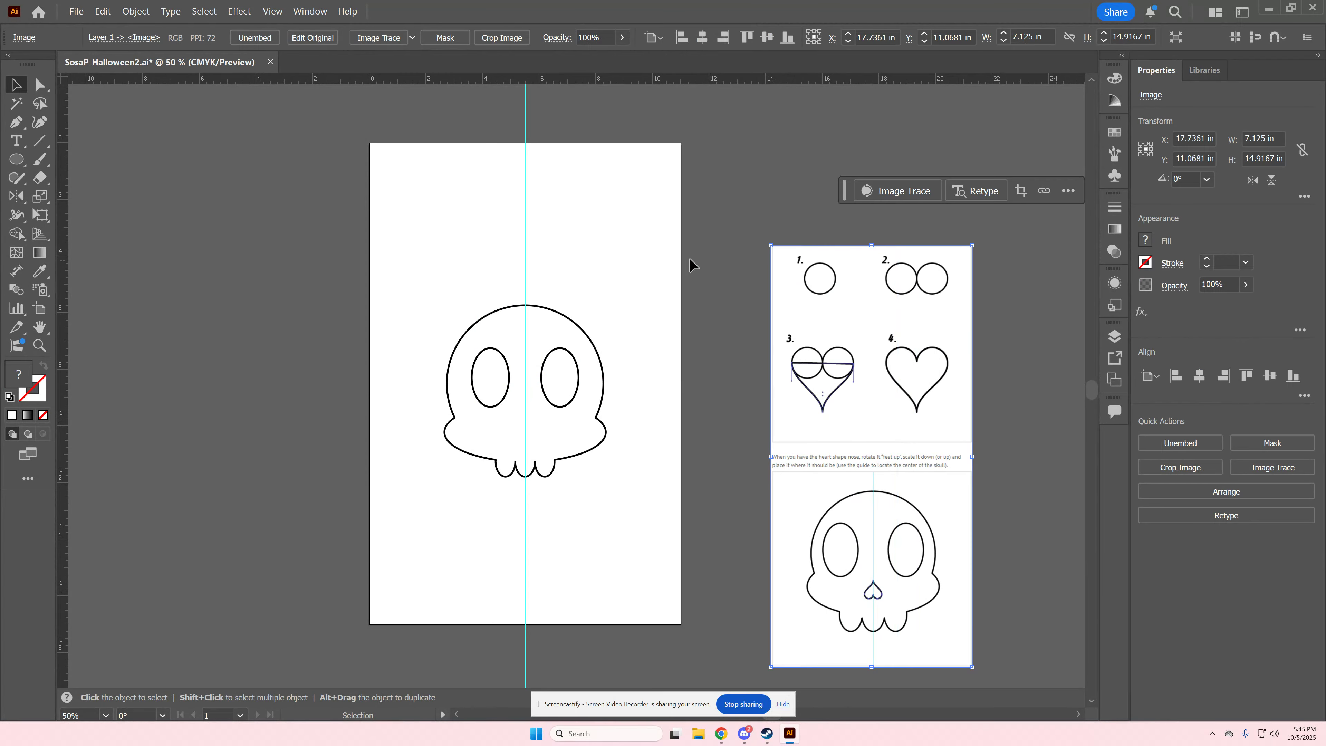
# Draw a circle about 1.22 in across above the skull with a white fill and a 4 pt black stroke.
pyautogui.click(16, 159)
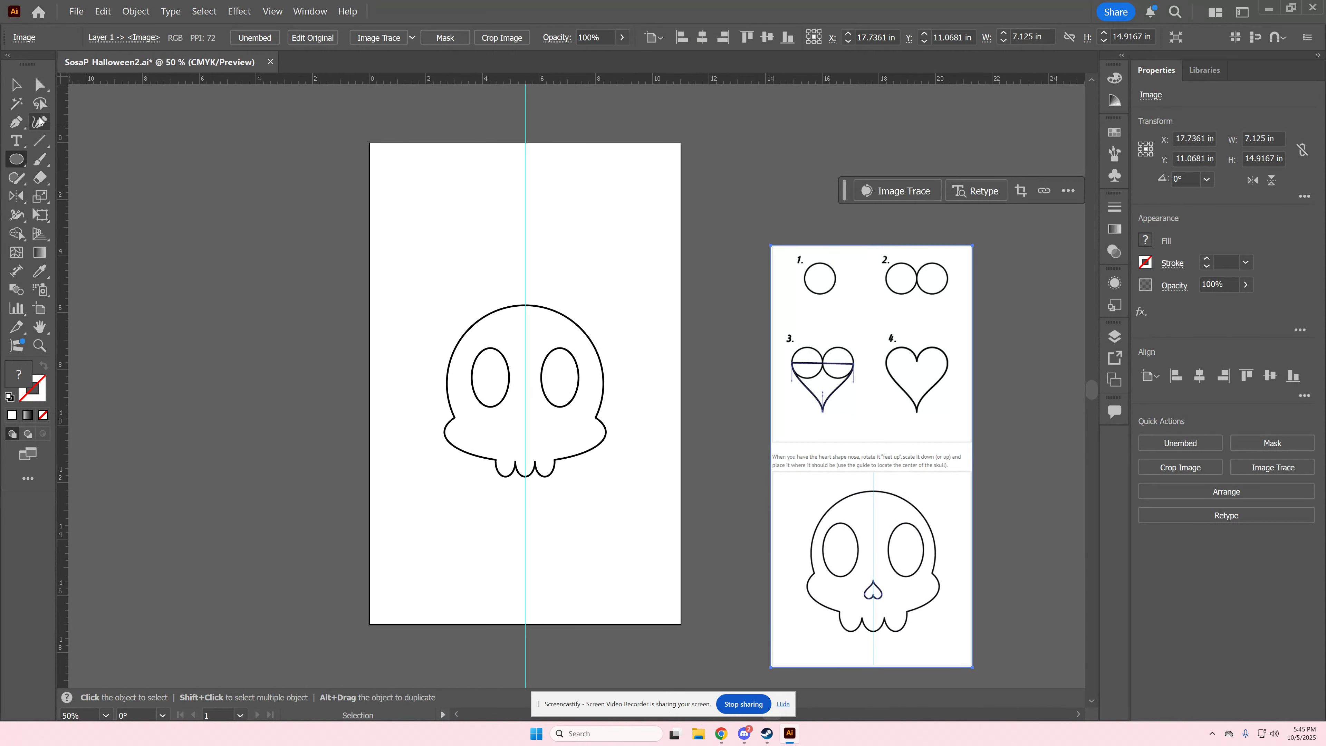
pyautogui.click(16, 85)
pyautogui.click(421, 148)
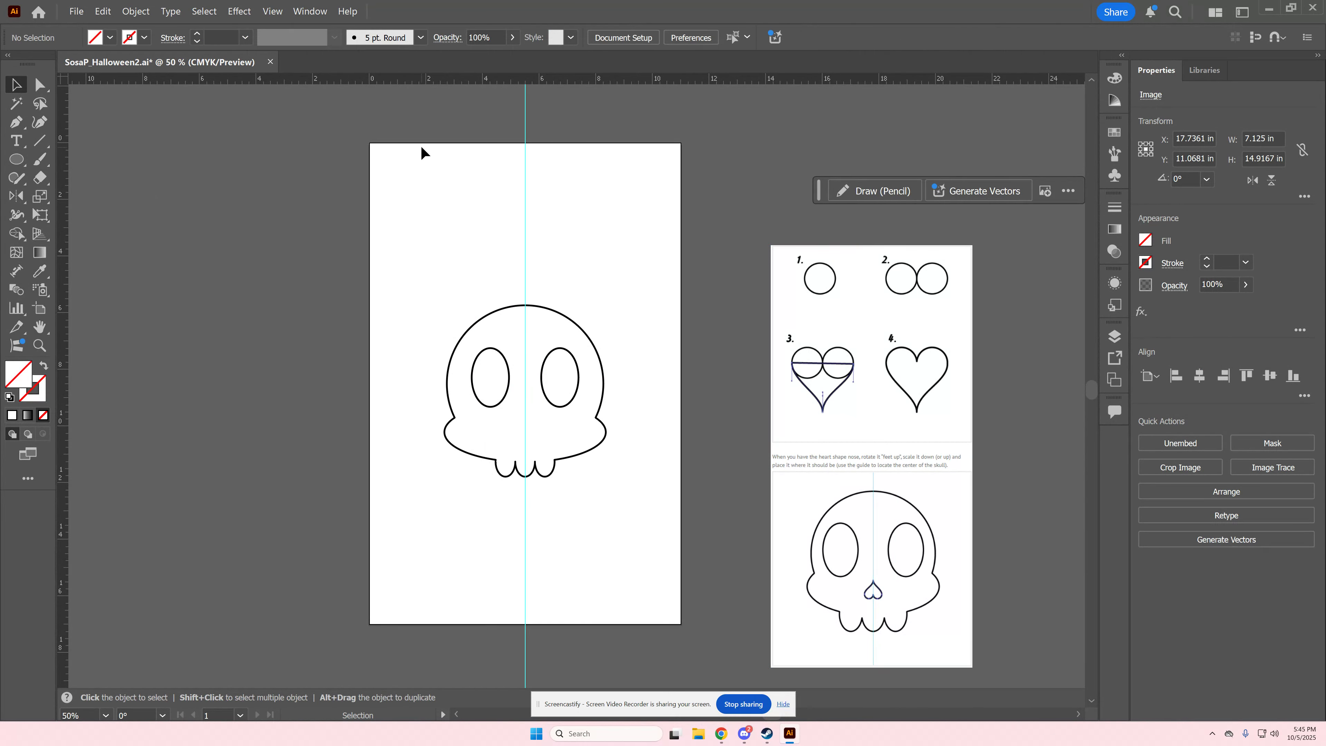
pyautogui.click(17, 158)
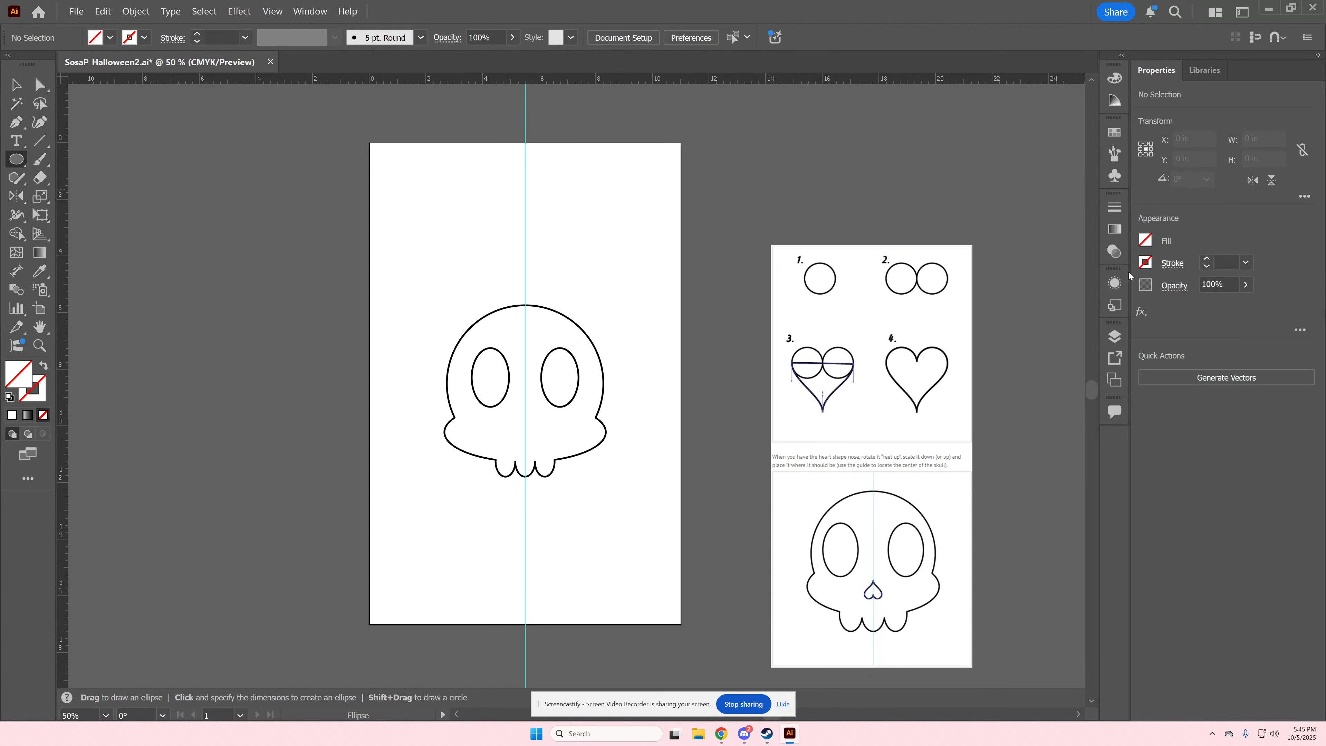
pyautogui.press('d')
pyautogui.click(1144, 262)
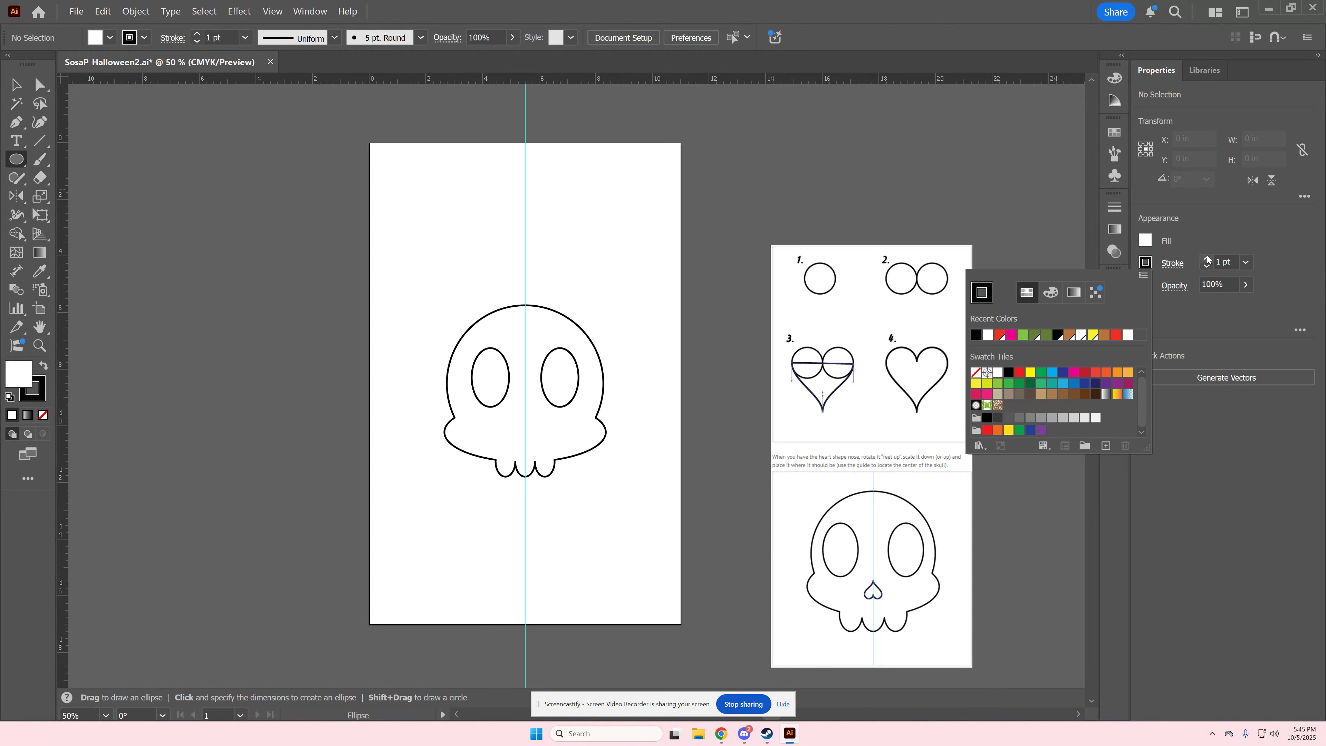
pyautogui.click(1206, 258)
pyautogui.click(1205, 258)
pyautogui.click(1206, 258)
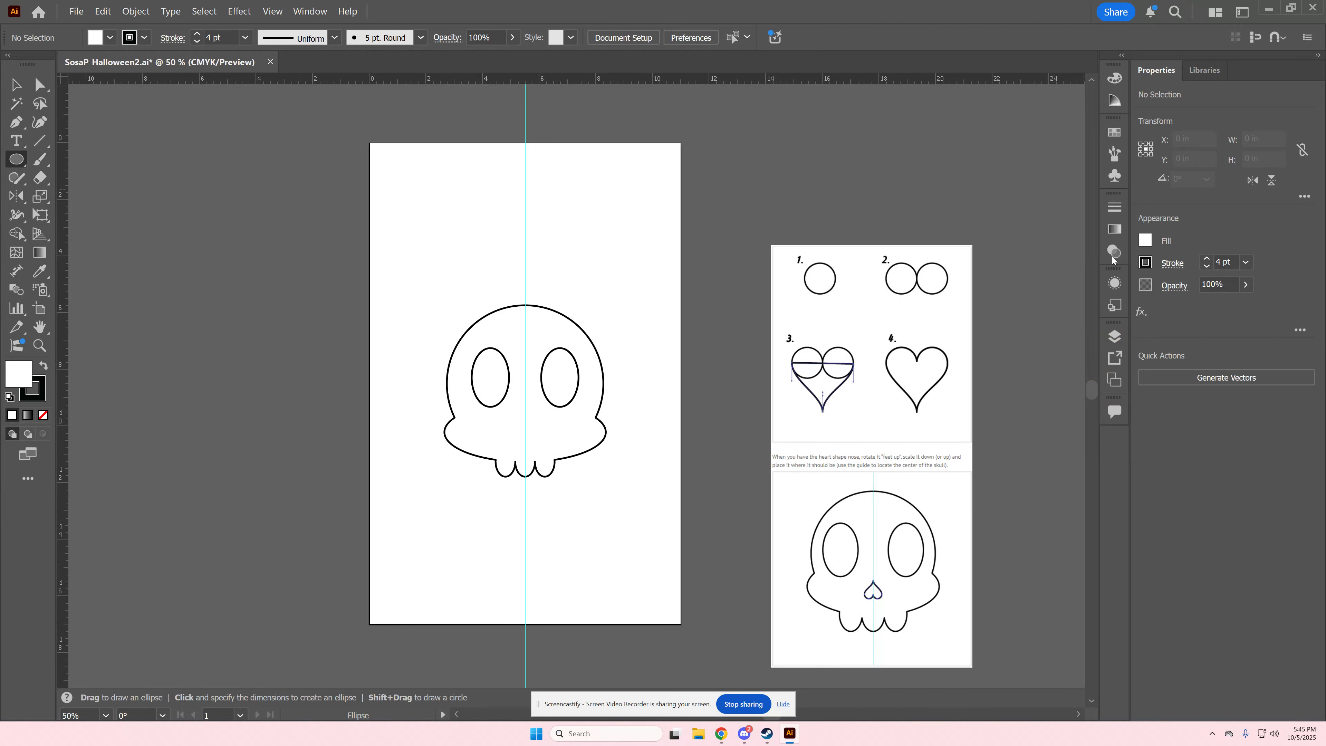
pyautogui.moveTo(610, 211); pyautogui.dragTo(631, 243)
pyautogui.press('v')
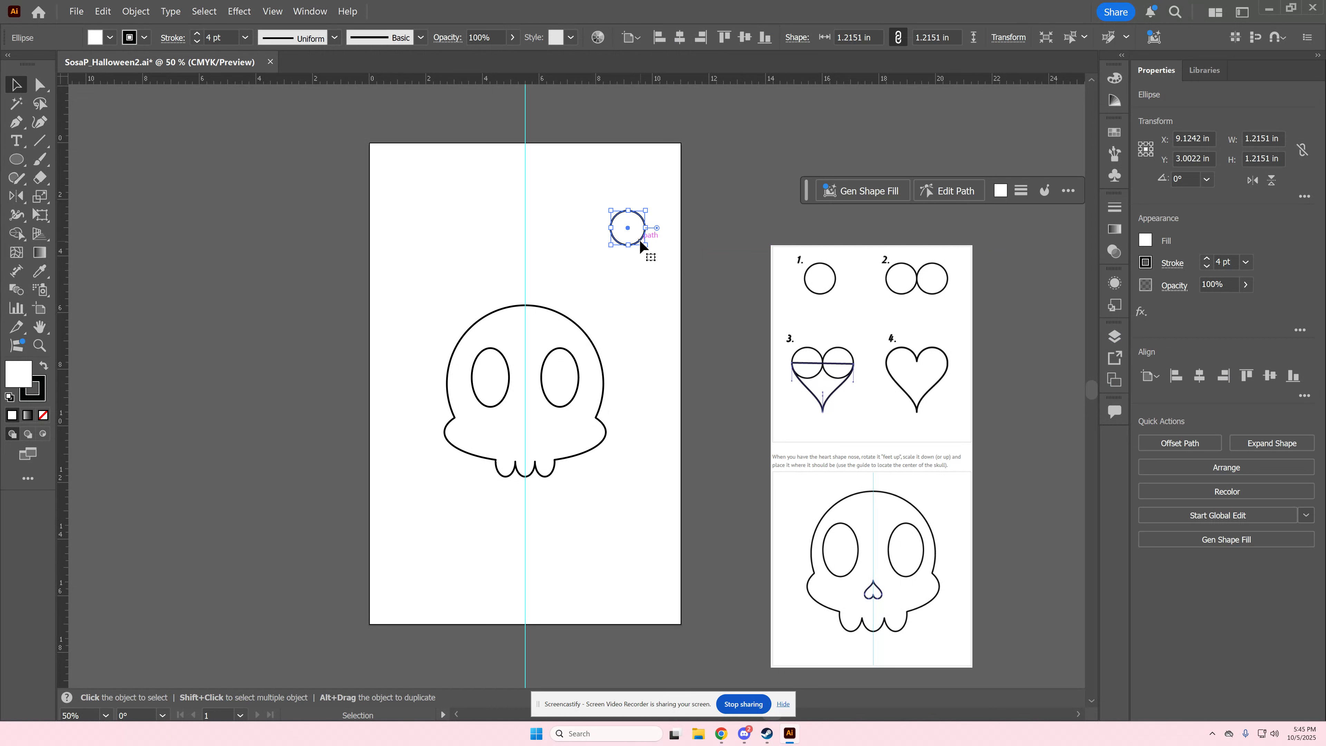
# Reposition the small circle and duplicate it 1.22 in horizontally so the two circles touch side by side.
pyautogui.moveTo(638, 239); pyautogui.dragTo(671, 242)
pyautogui.press('super')
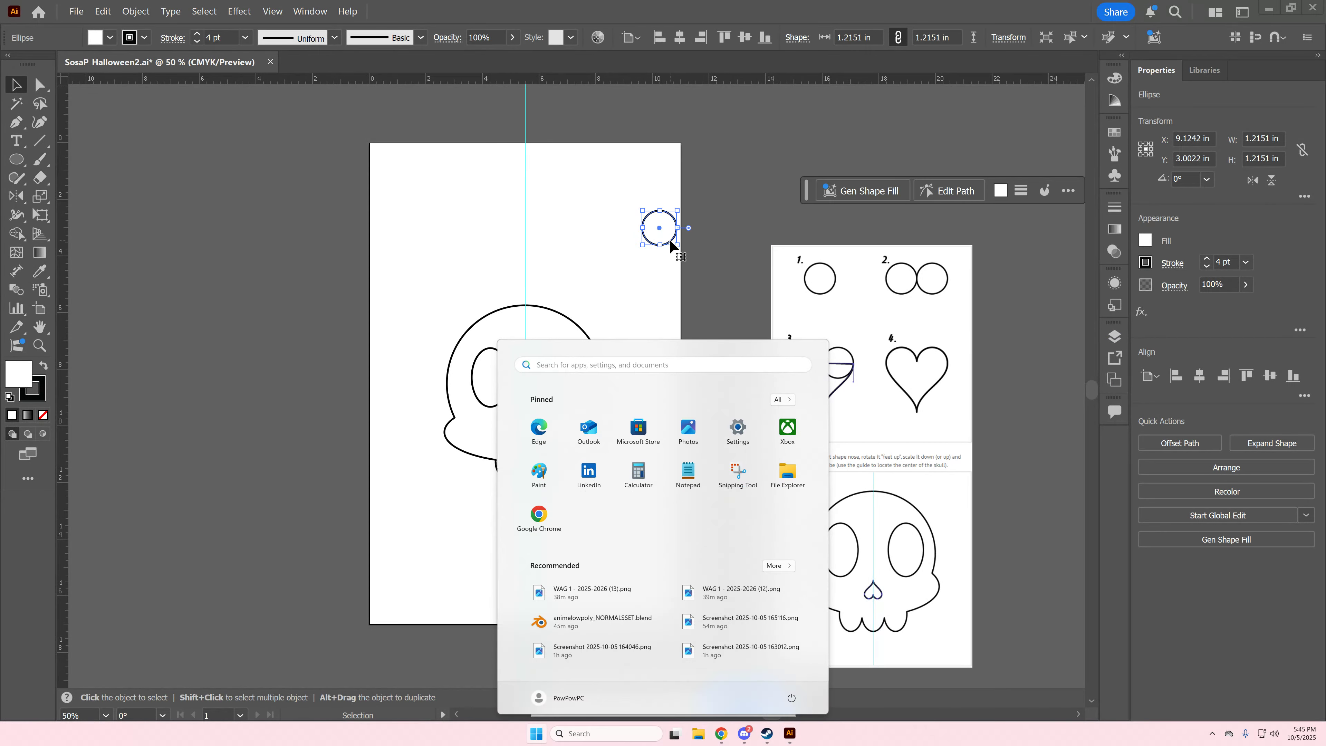
pyautogui.click(671, 245)
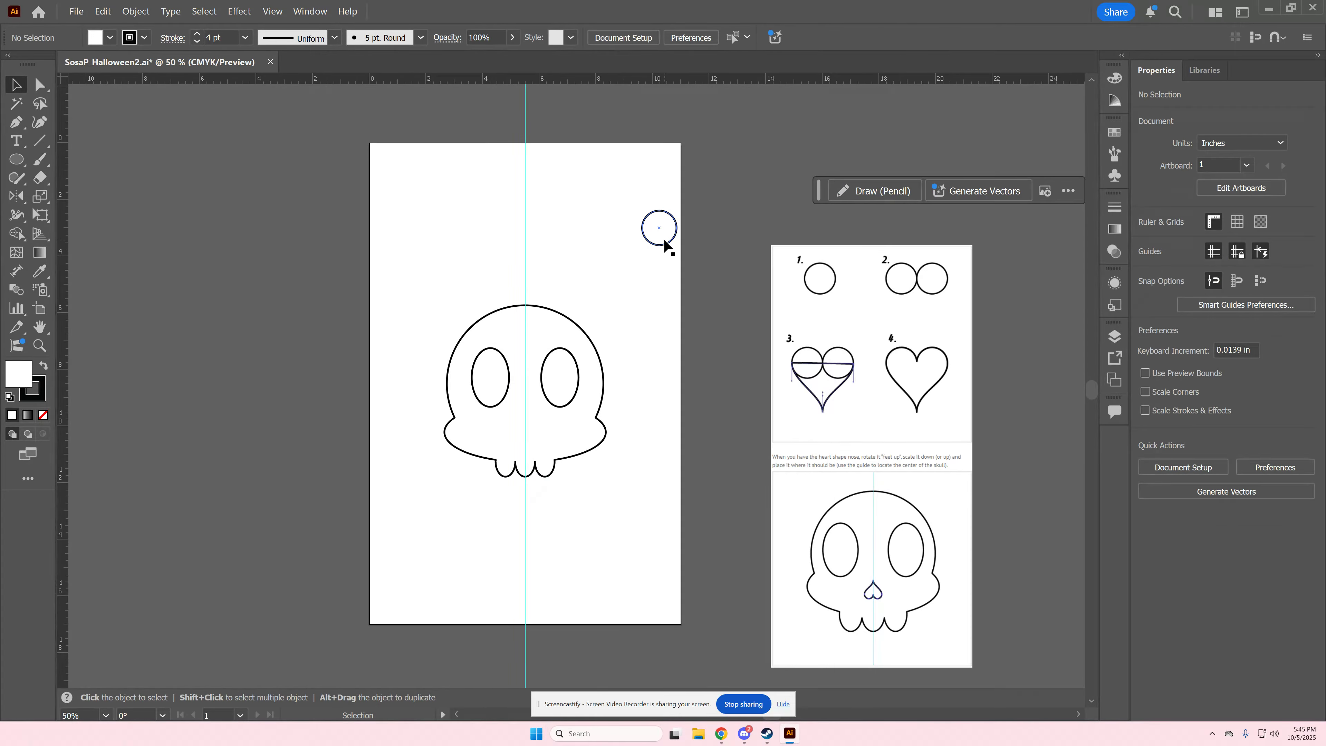
pyautogui.moveTo(663, 238)
pyautogui.mouseDown()
pyautogui.moveTo(604, 239)
pyautogui.moveTo(645, 248)
pyautogui.mouseUp()
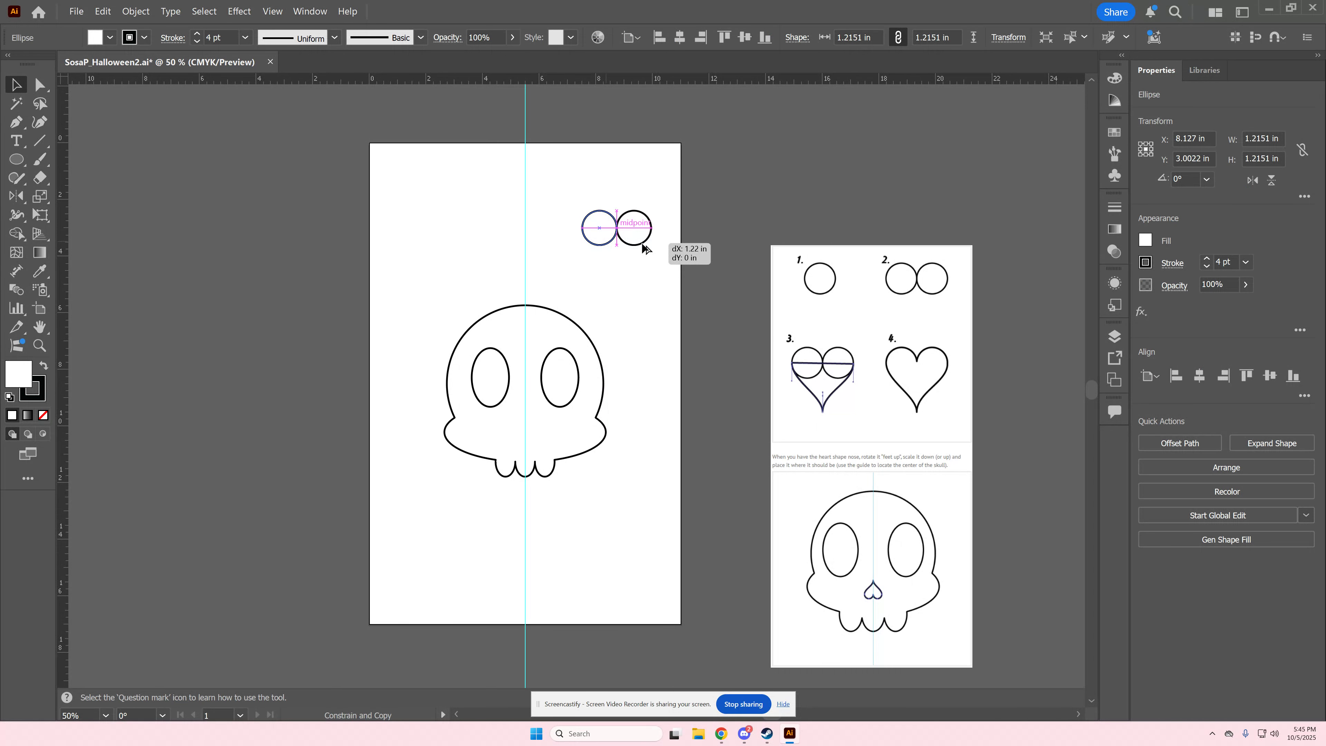
pyautogui.moveTo(646, 248); pyautogui.dragTo(646, 247)
pyautogui.click(656, 291)
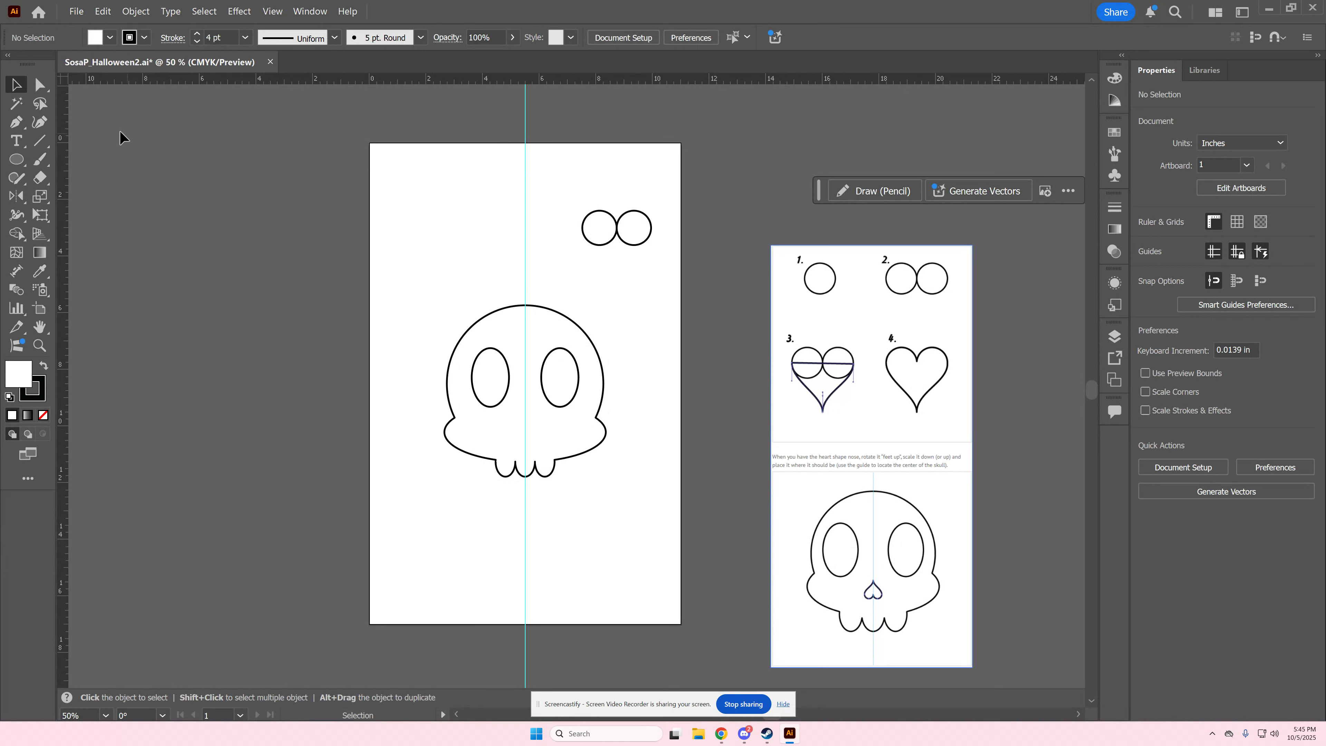
pyautogui.click(16, 121)
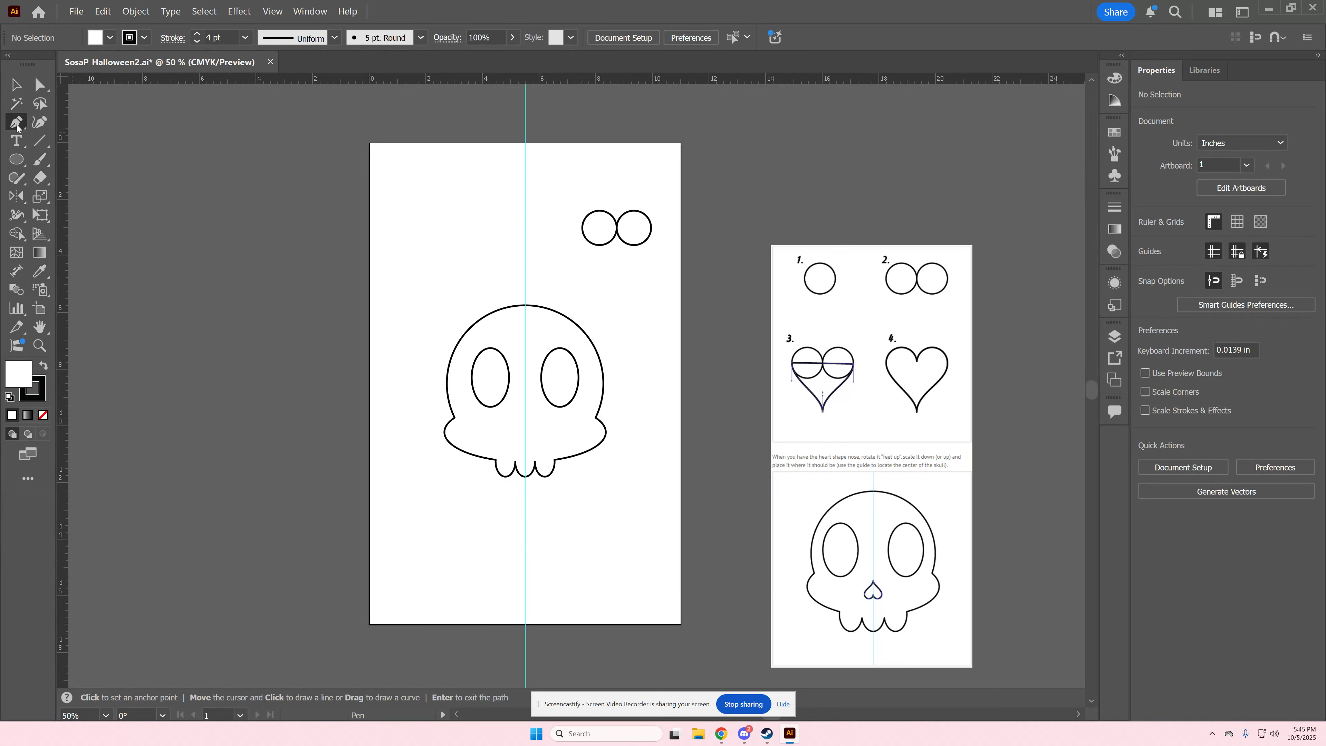
pyautogui.click(582, 227)
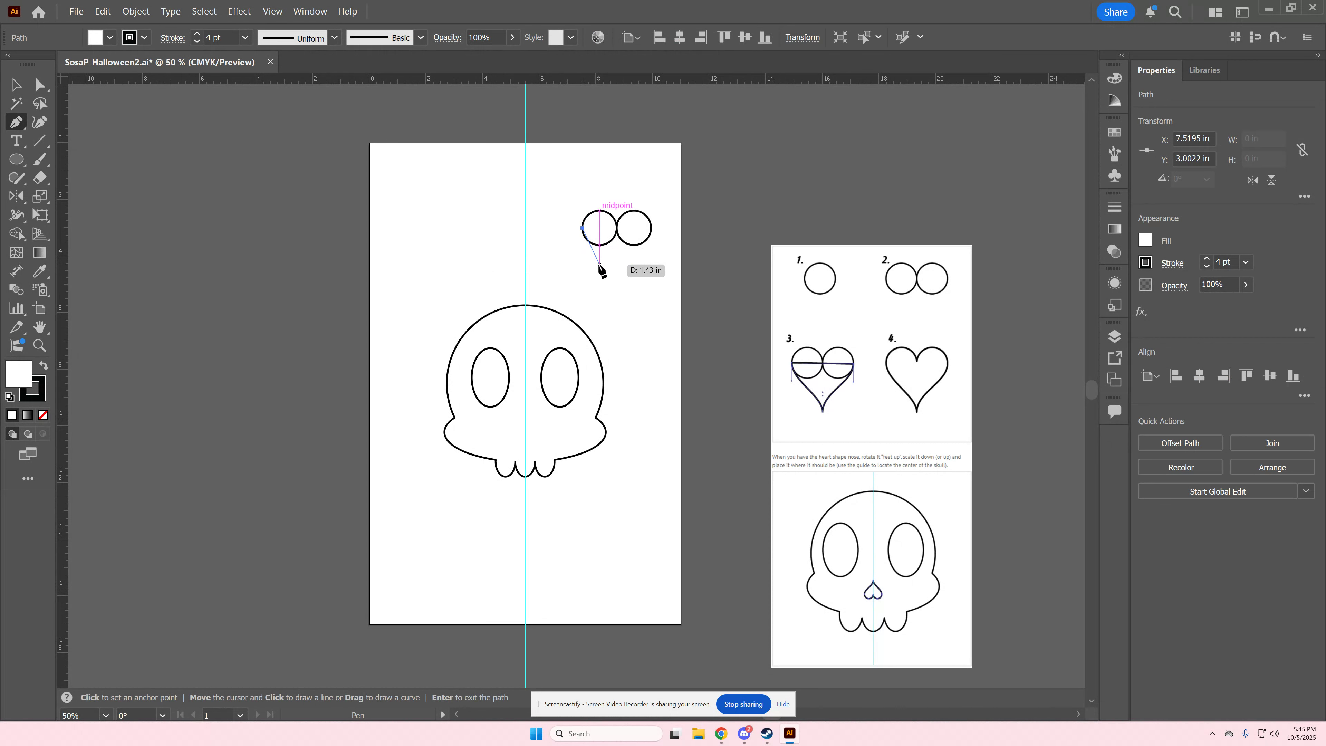
pyautogui.click(617, 272)
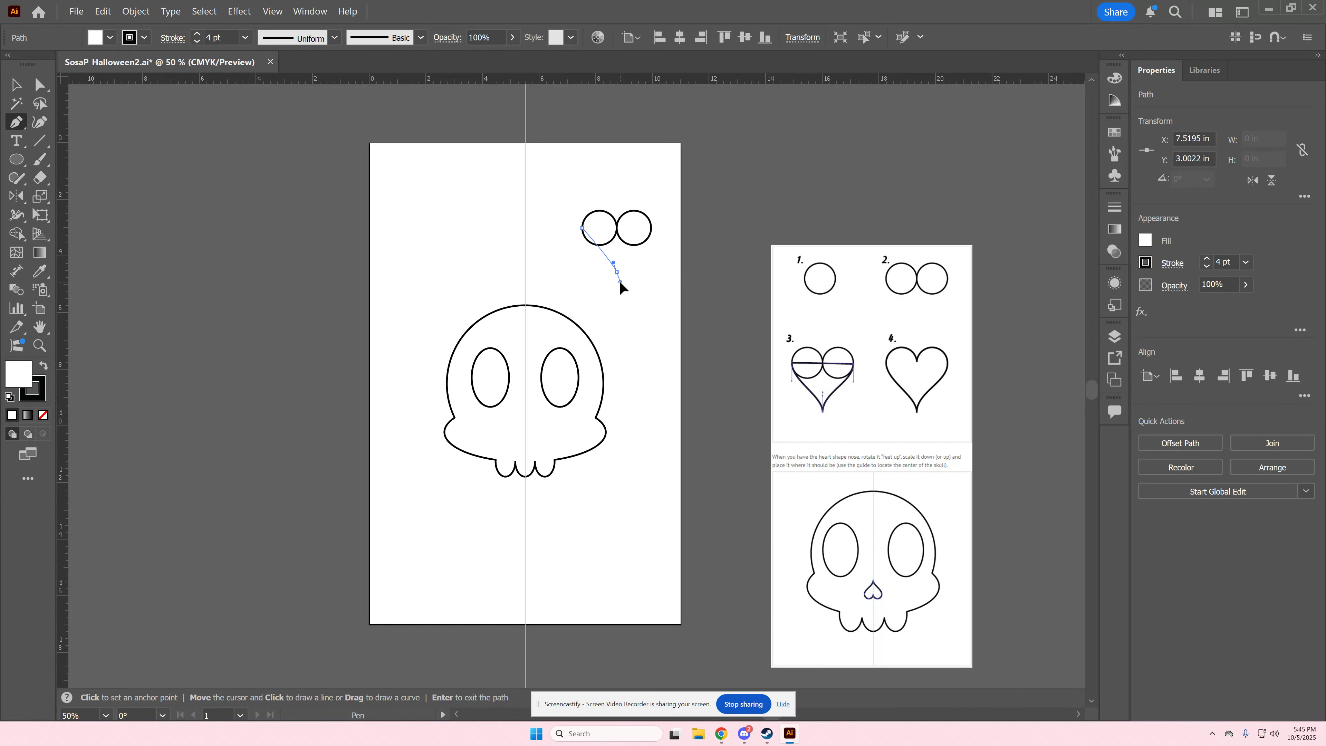
pyautogui.moveTo(620, 283); pyautogui.dragTo(624, 284)
pyautogui.hotkey('ctrl', 'z')
pyautogui.hotkey('ctrl', 'z')
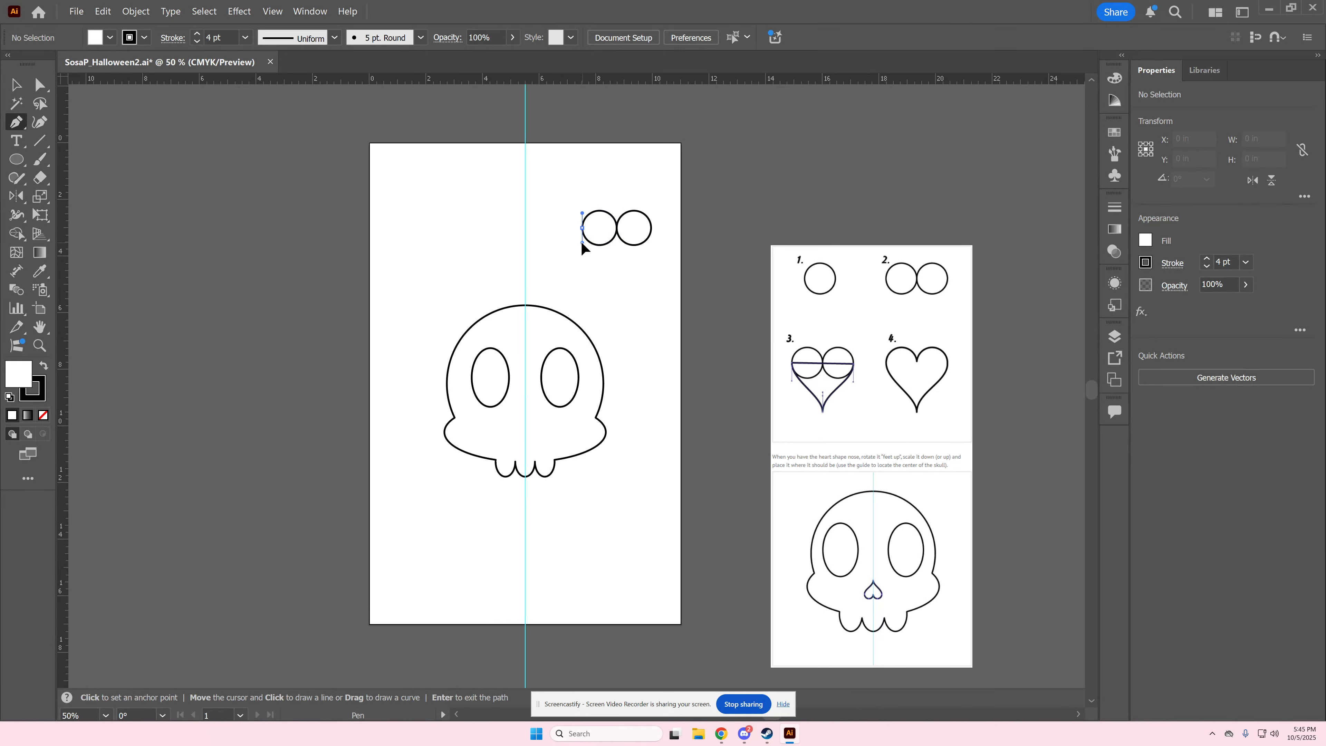
# Draw a curved, unfilled Pen path from the left circle's outer anchor to a point about 1.44 in lower at the centre, up to the right circle's outer anchor.
pyautogui.moveTo(581, 244); pyautogui.dragTo(582, 245)
pyautogui.moveTo(583, 244); pyautogui.dragTo(616, 280)
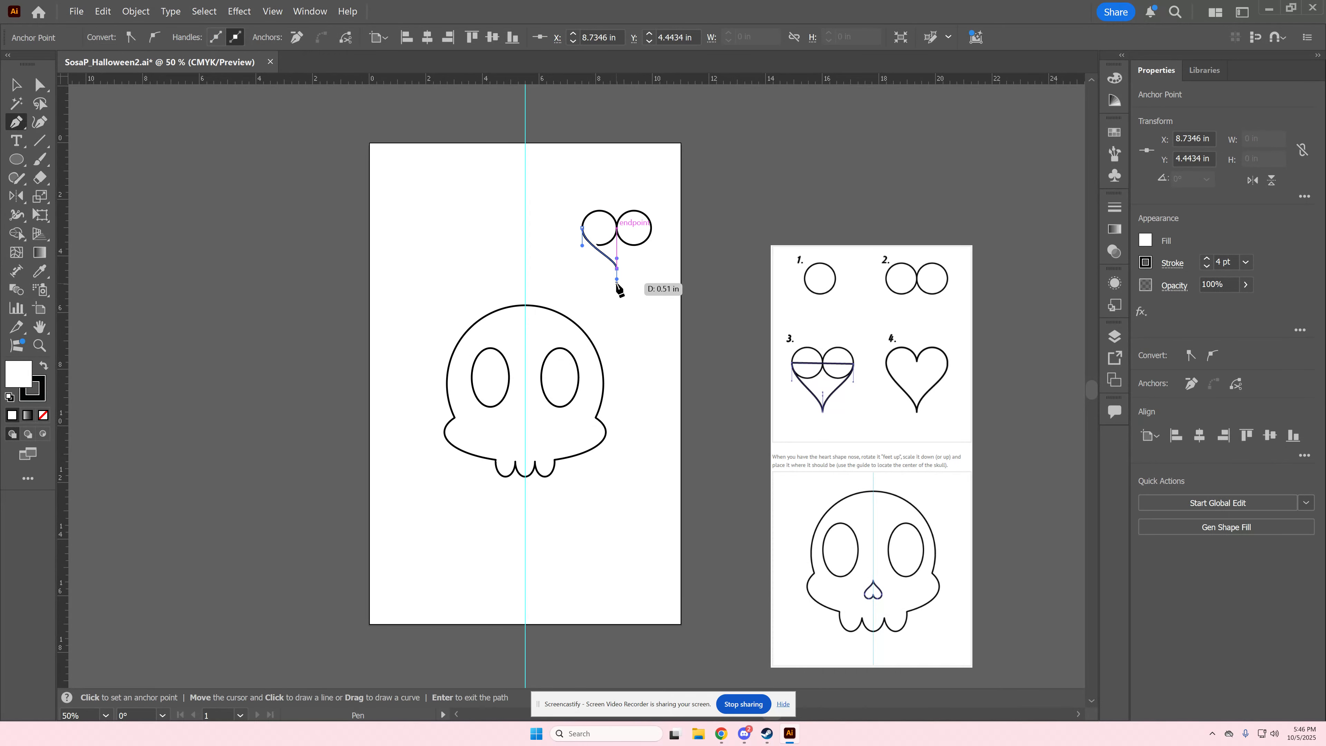
pyautogui.press('alt')
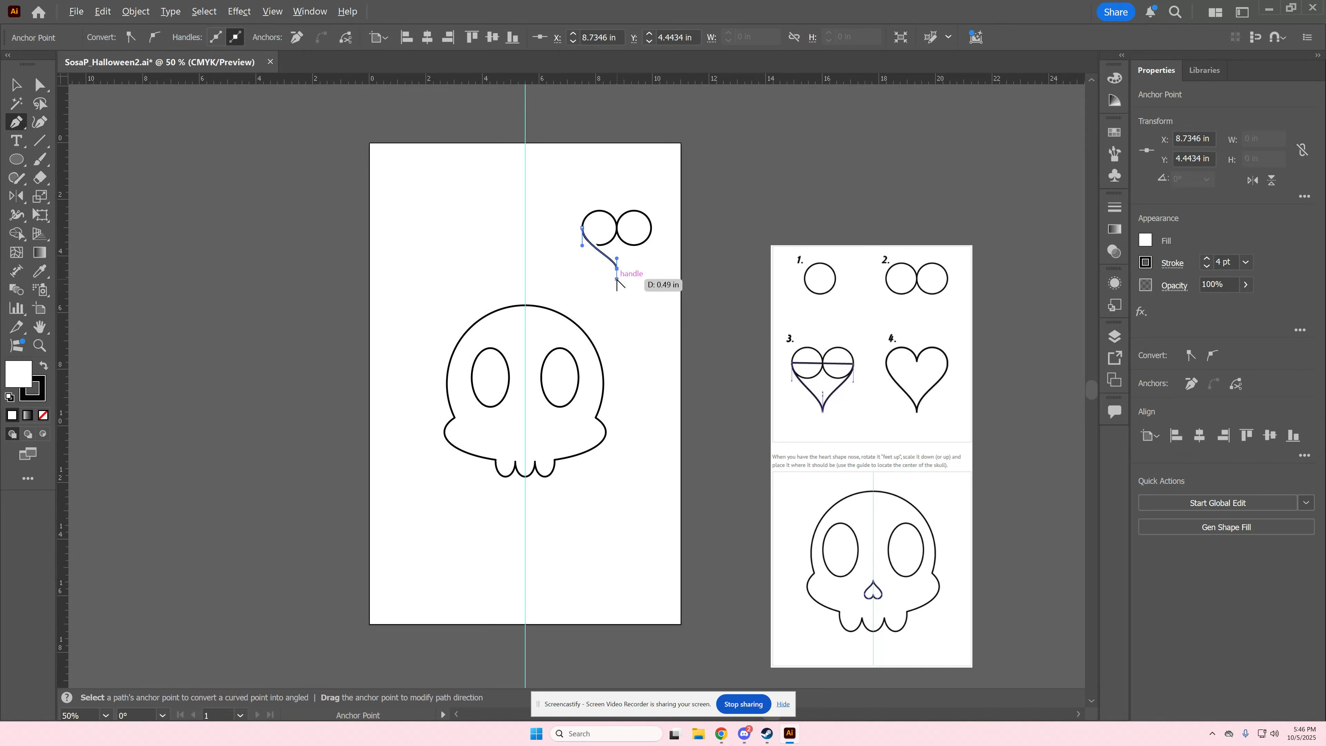
pyautogui.keyDown('alt'); pyautogui.click(616, 269); pyautogui.keyUp('alt')
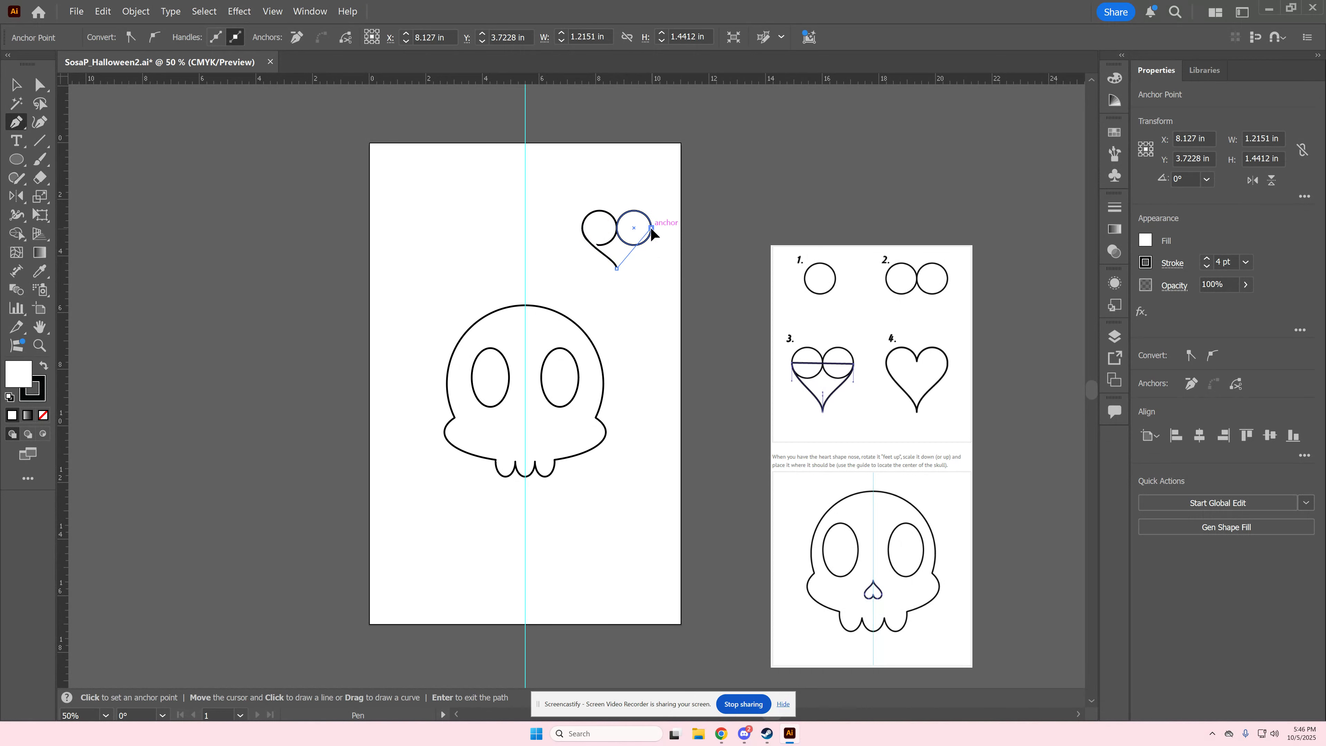
pyautogui.moveTo(650, 228); pyautogui.dragTo(652, 212)
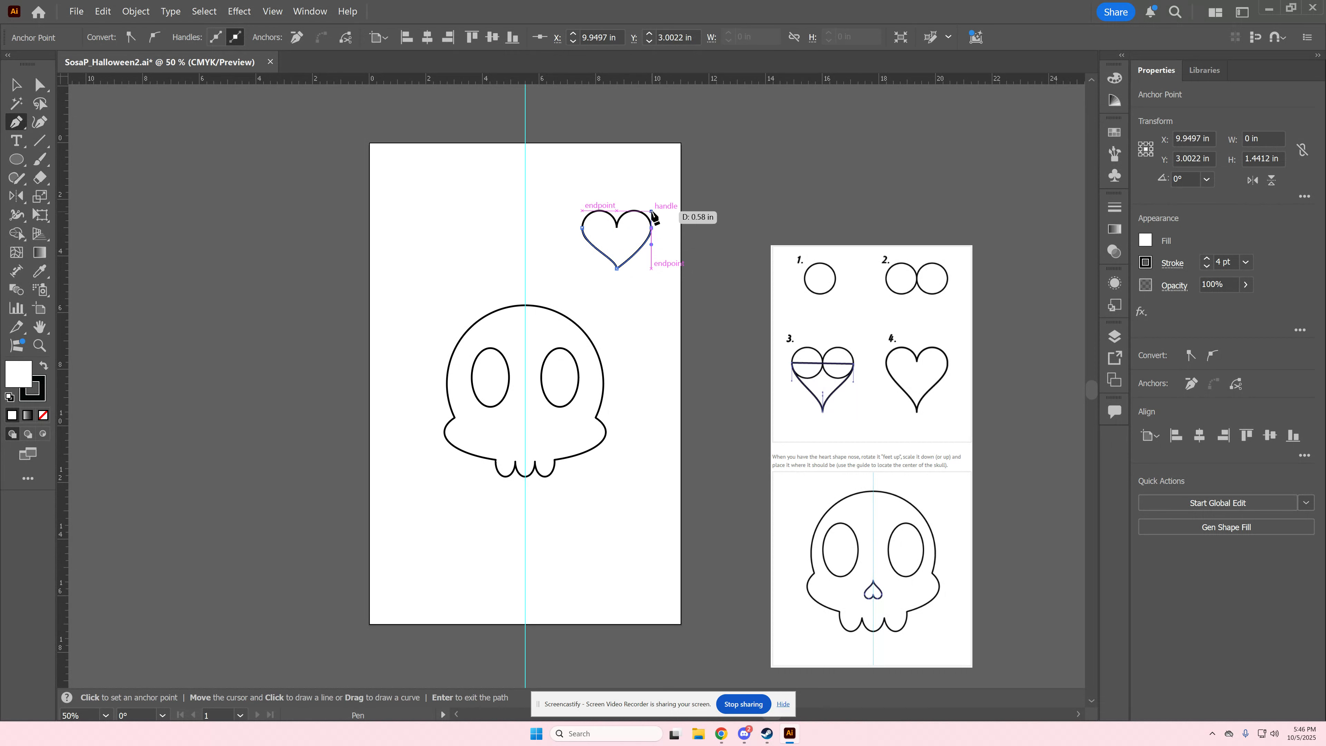
pyautogui.click(1145, 242)
pyautogui.click(975, 349)
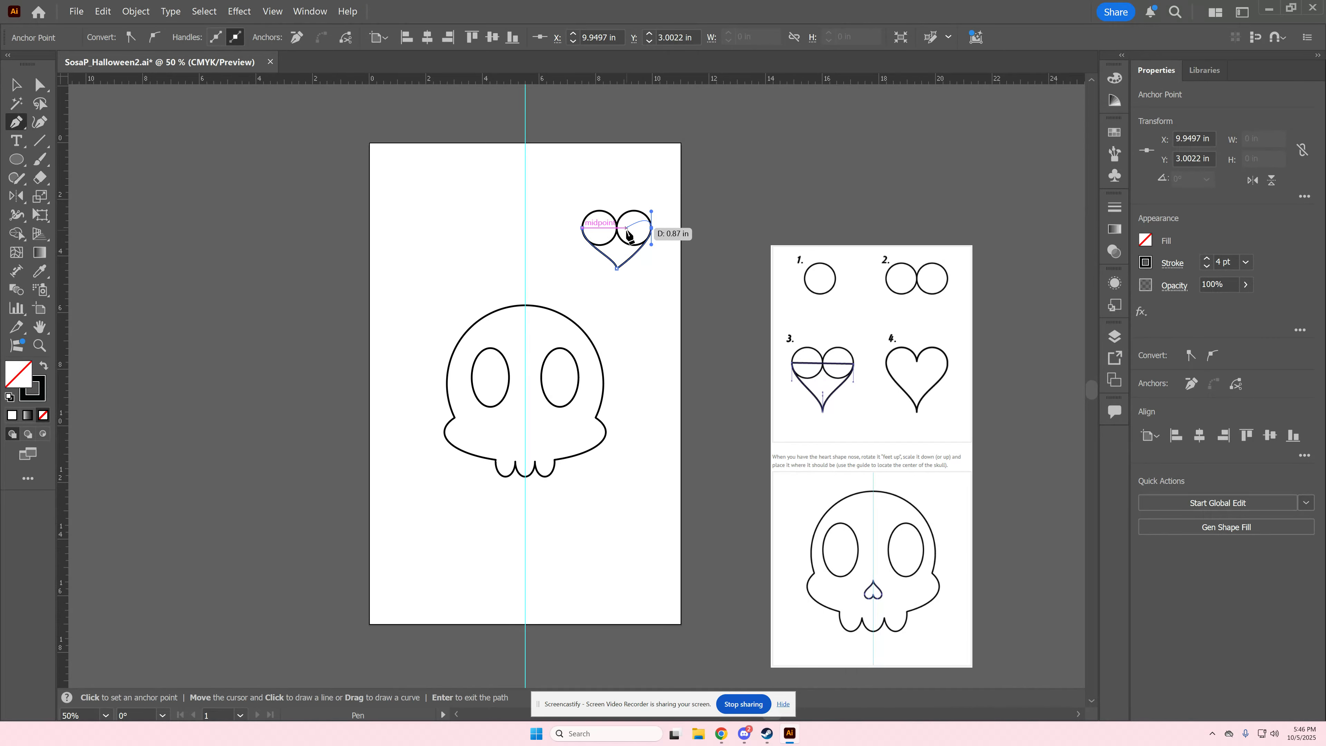
# Close the Pen path with a straight segment from the right circle's outer anchor back to the left circle's outer anchor.
pyautogui.click(651, 226)
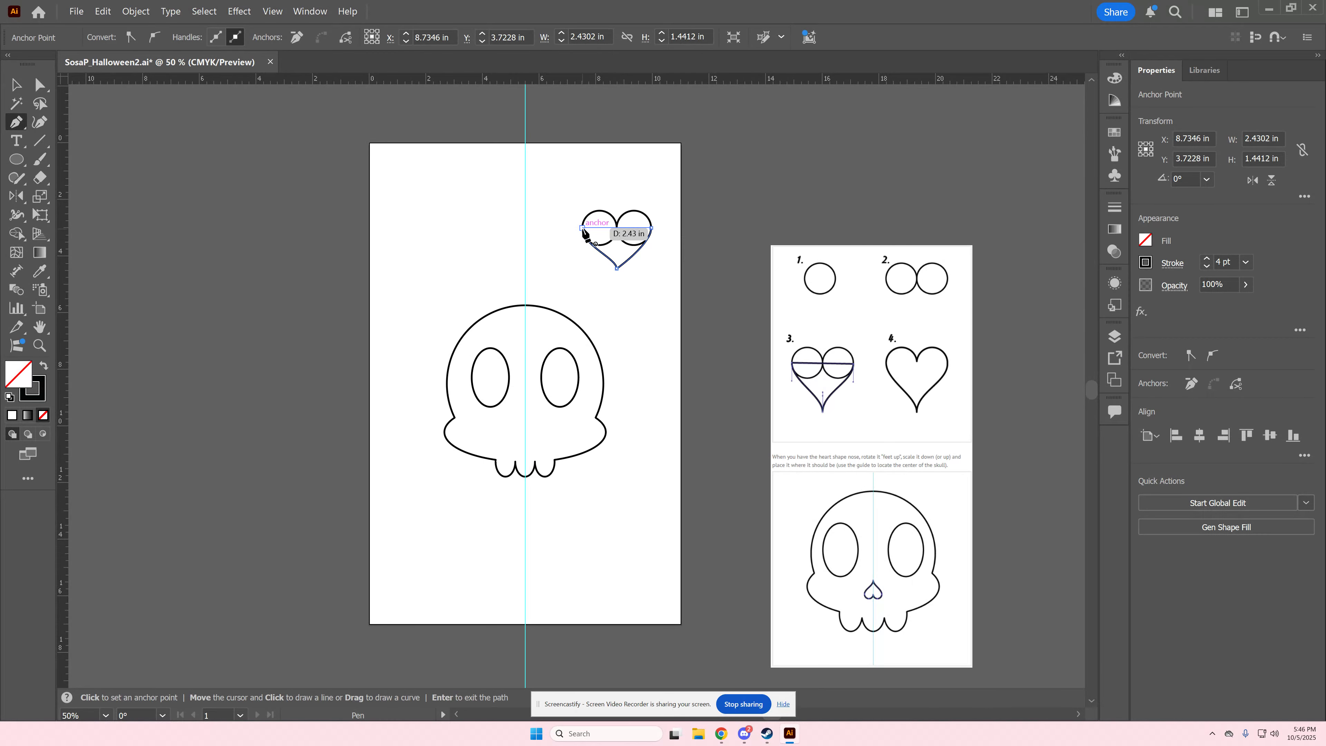
pyautogui.click(583, 229)
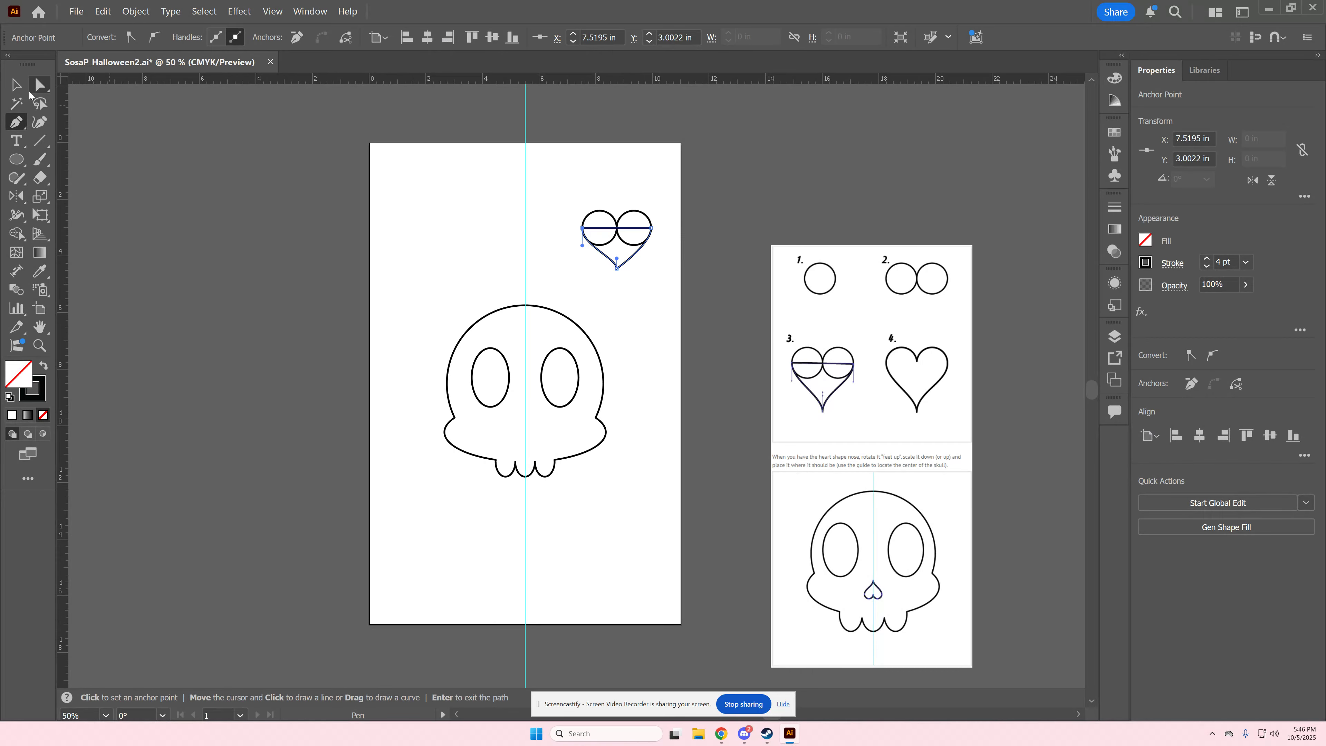
pyautogui.click(37, 86)
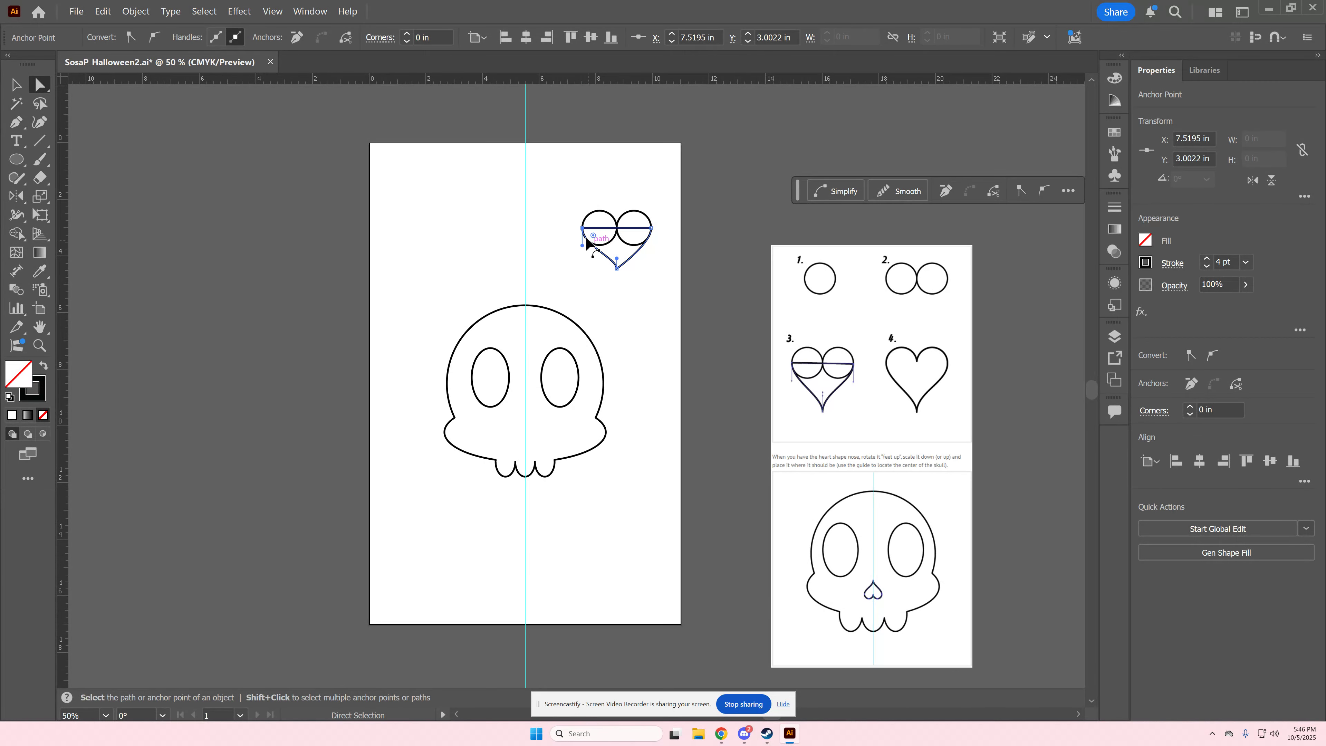
pyautogui.click(17, 123)
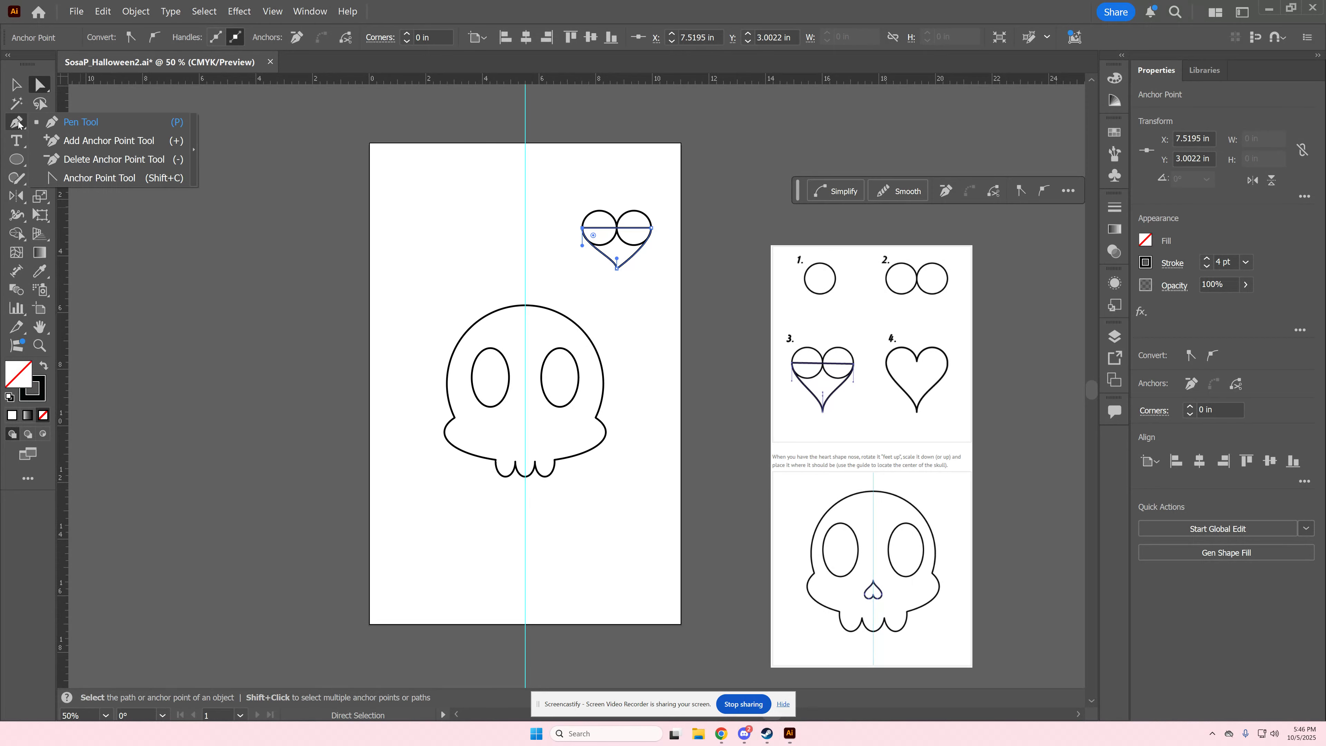
pyautogui.click(68, 177)
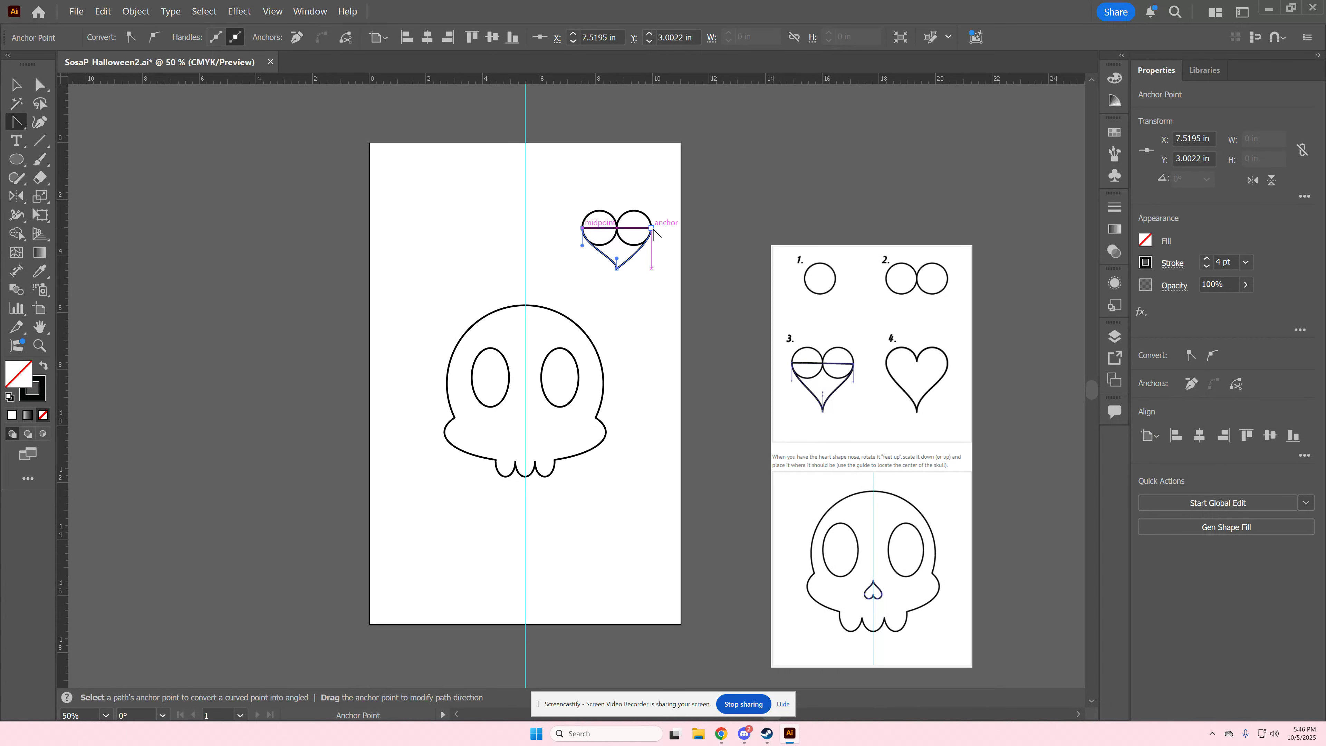
pyautogui.hotkey('alt', 'r')
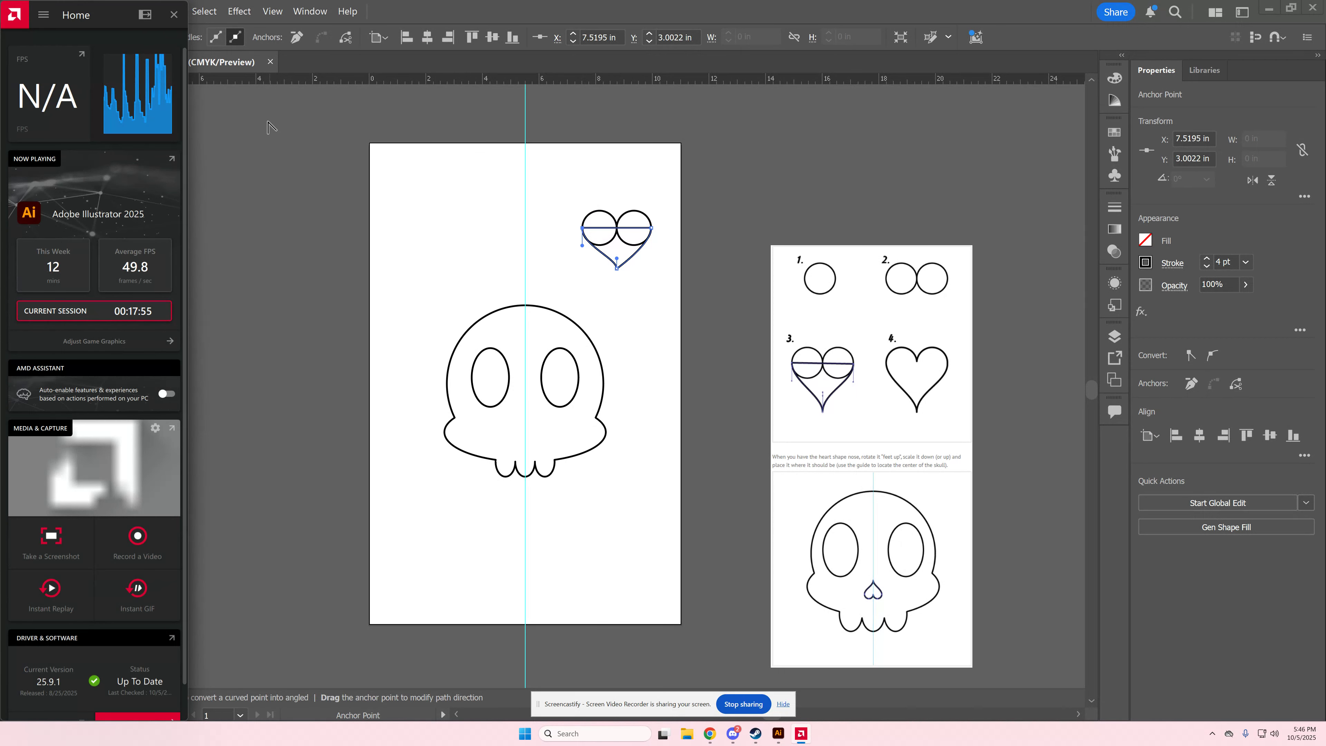
pyautogui.click(171, 16)
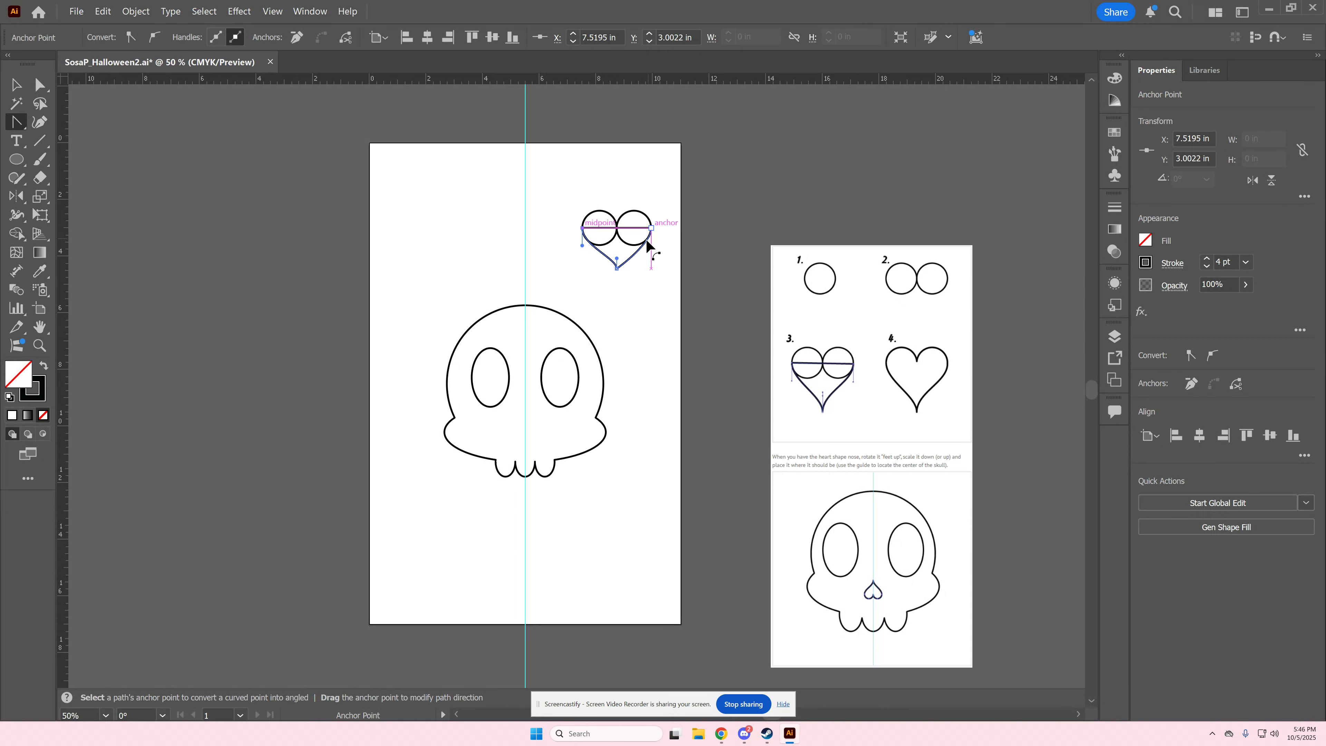
# Try to reshape the point of the heart path by adjusting the direction handles at its lowest anchor.
pyautogui.press('a')
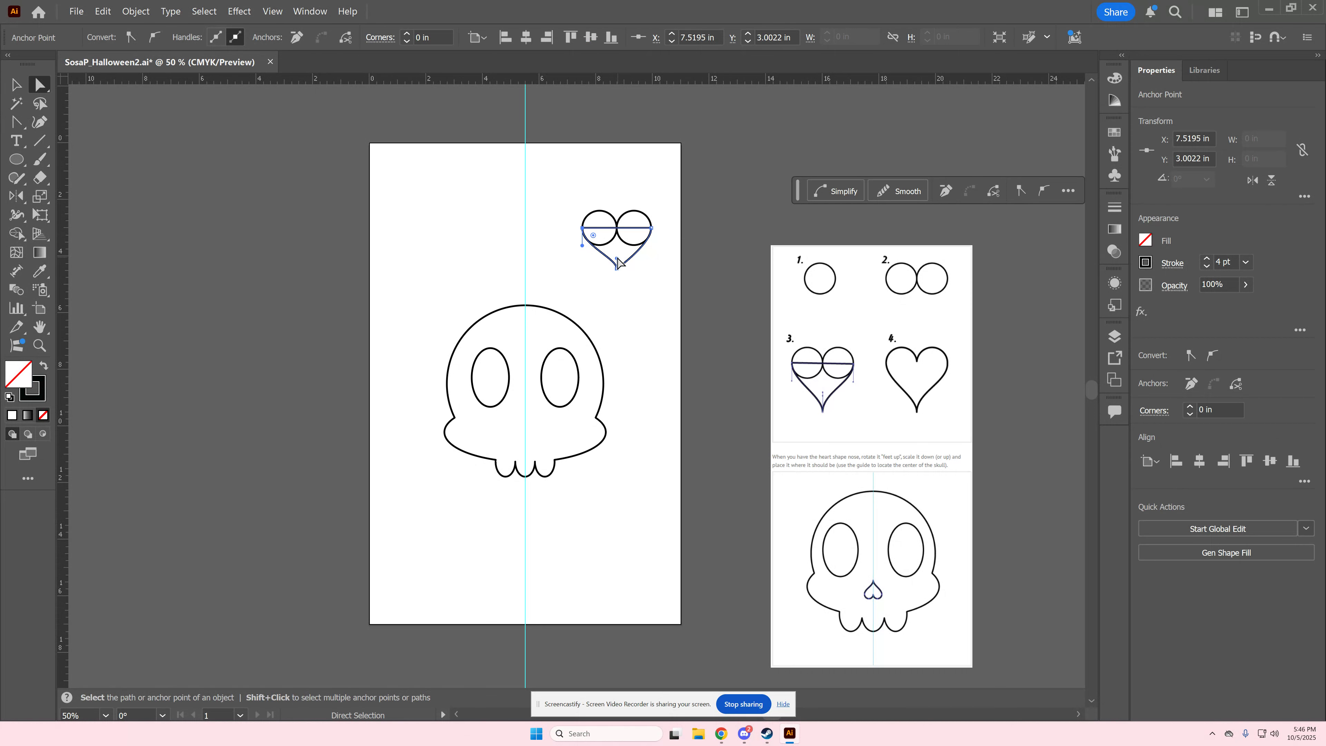
pyautogui.moveTo(616, 259); pyautogui.dragTo(619, 255)
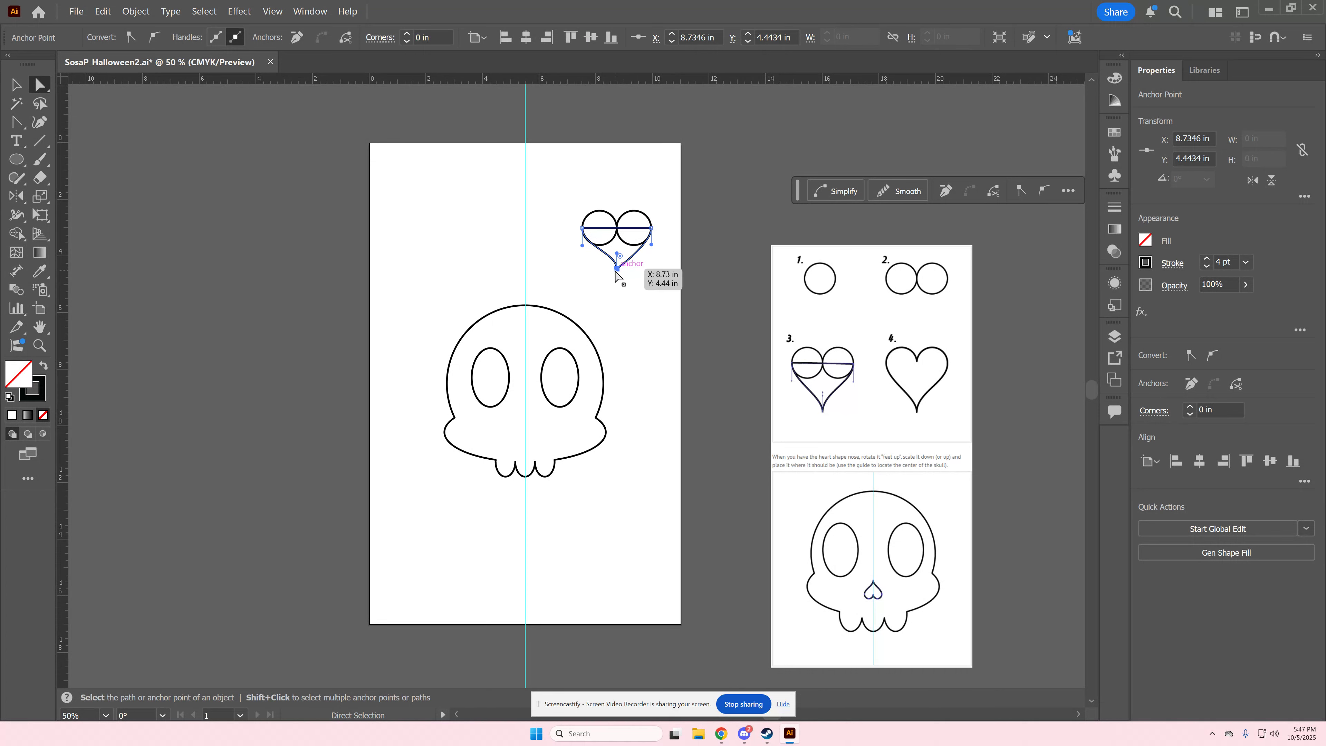
pyautogui.hotkey('ctrl', 'shift', 'a')
pyautogui.click(619, 268)
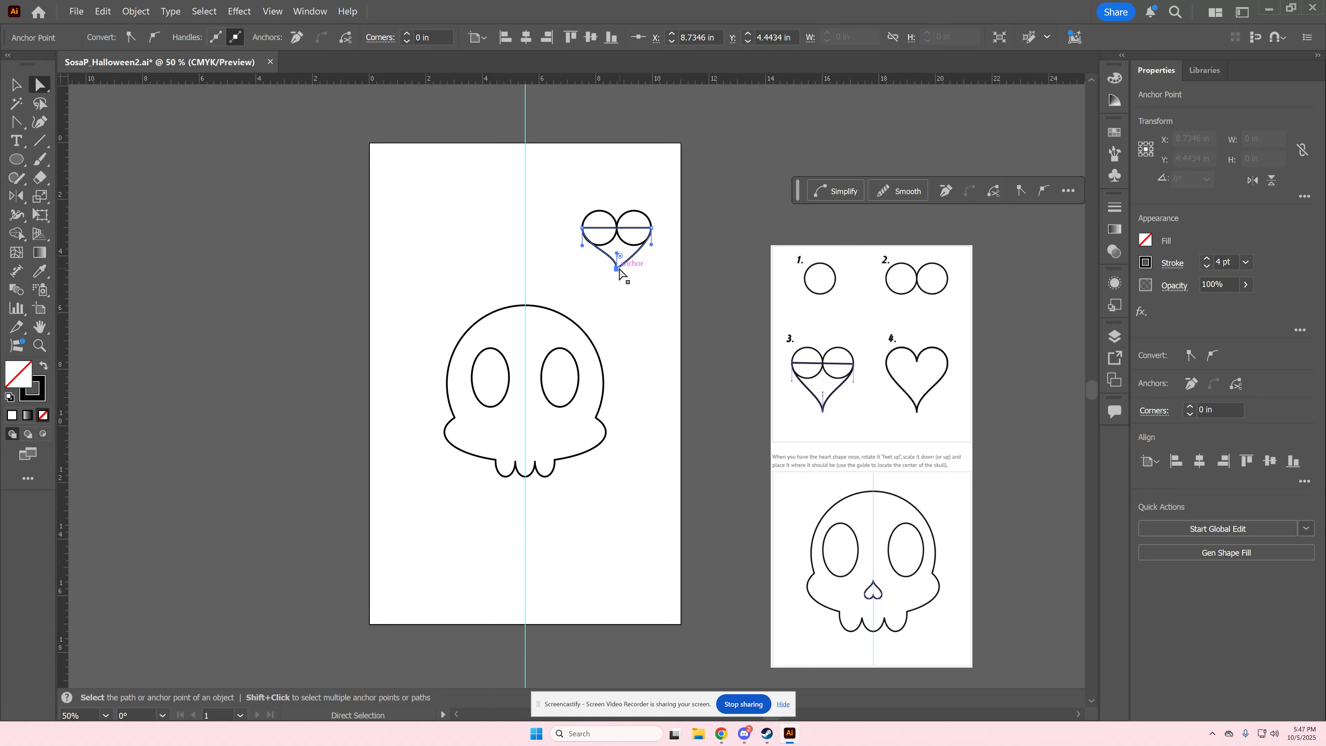
pyautogui.keyDown('shift'); pyautogui.click(618, 268); pyautogui.keyUp('shift')
pyautogui.click(618, 268)
pyautogui.moveTo(618, 255)
pyautogui.mouseDown()
pyautogui.moveTo(645, 250)
pyautogui.moveTo(617, 245)
pyautogui.moveTo(620, 283)
pyautogui.moveTo(617, 270)
pyautogui.mouseUp()
pyautogui.hotkey('ctrl', 'z')
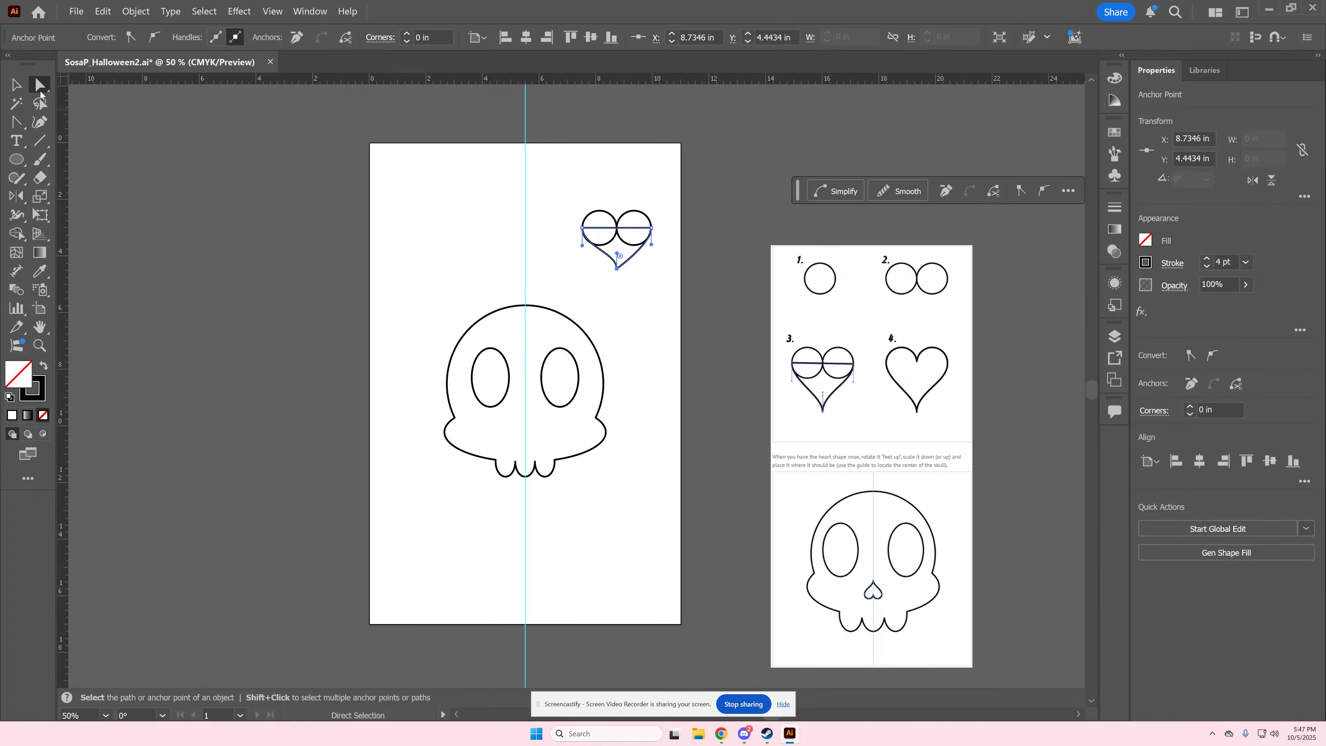
# Convert the heart path's lowest anchor to a corner point without direction handles.
pyautogui.click(16, 122)
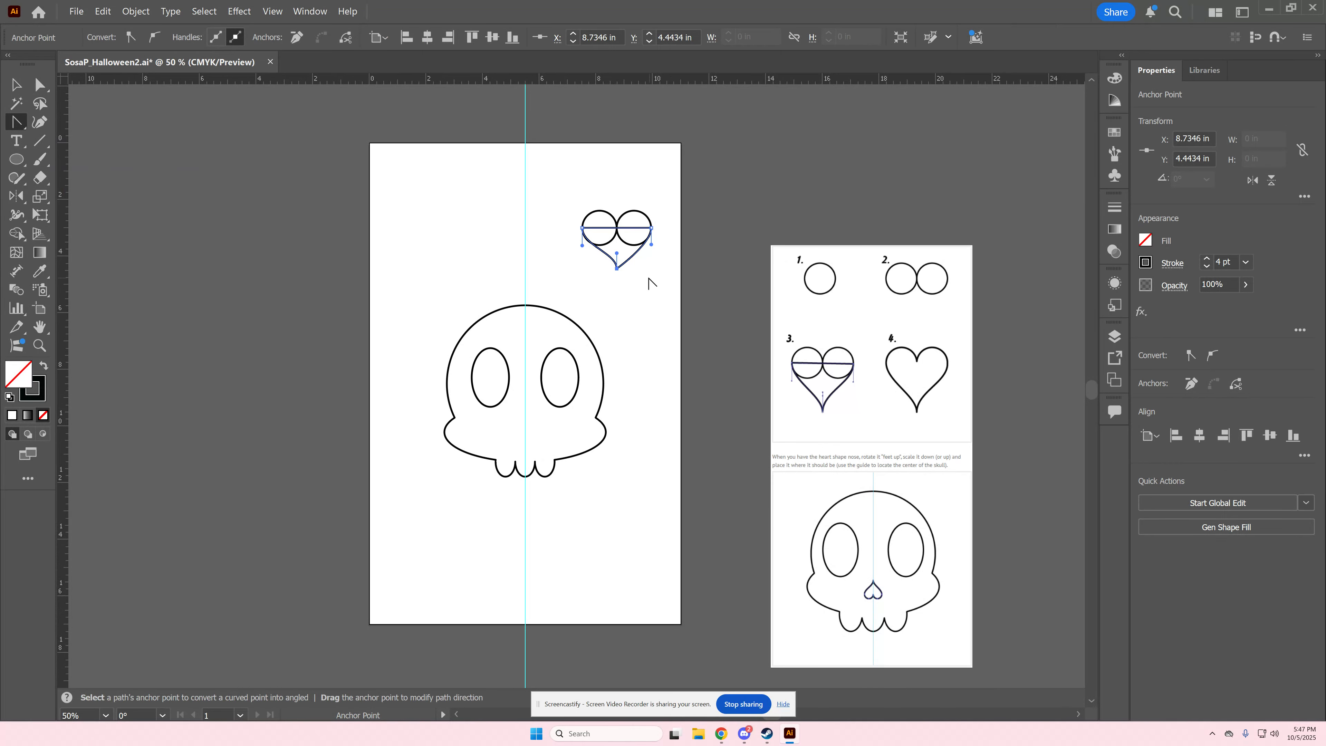
pyautogui.click(617, 270)
pyautogui.moveTo(616, 268); pyautogui.dragTo(628, 270)
pyautogui.click(18, 124)
pyautogui.moveTo(629, 270); pyautogui.dragTo(617, 254)
pyautogui.click(616, 269)
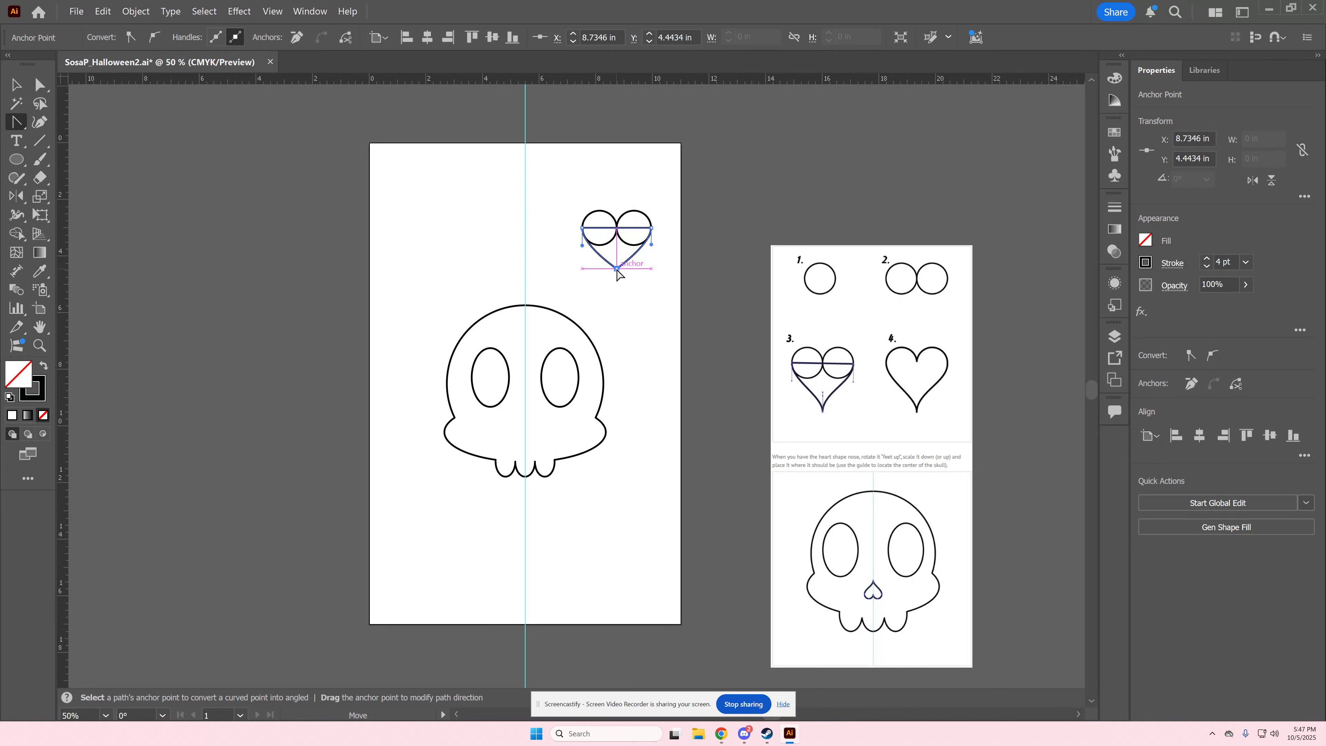
# Pull new direction handles from the heart path's lowest anchor and swing them straight up to form an inward-curving point.
pyautogui.moveTo(616, 268); pyautogui.dragTo(630, 269)
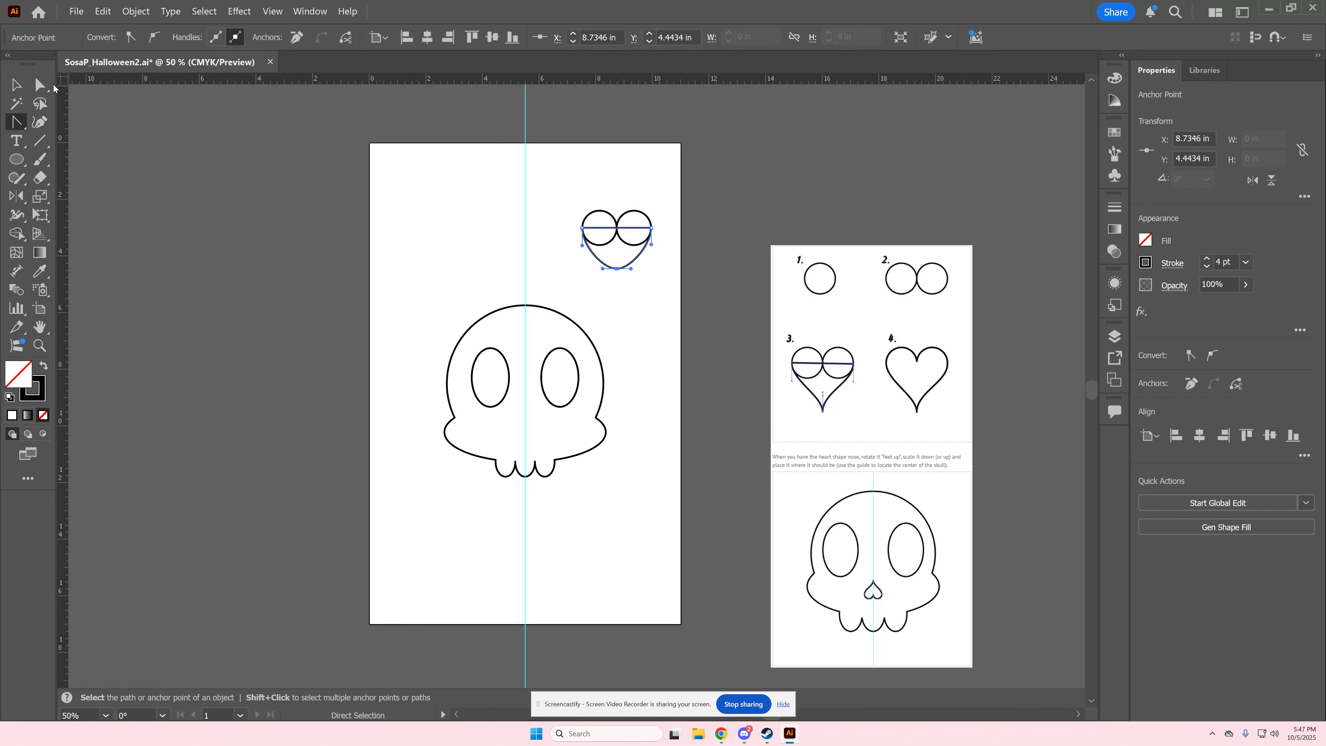
pyautogui.click(40, 85)
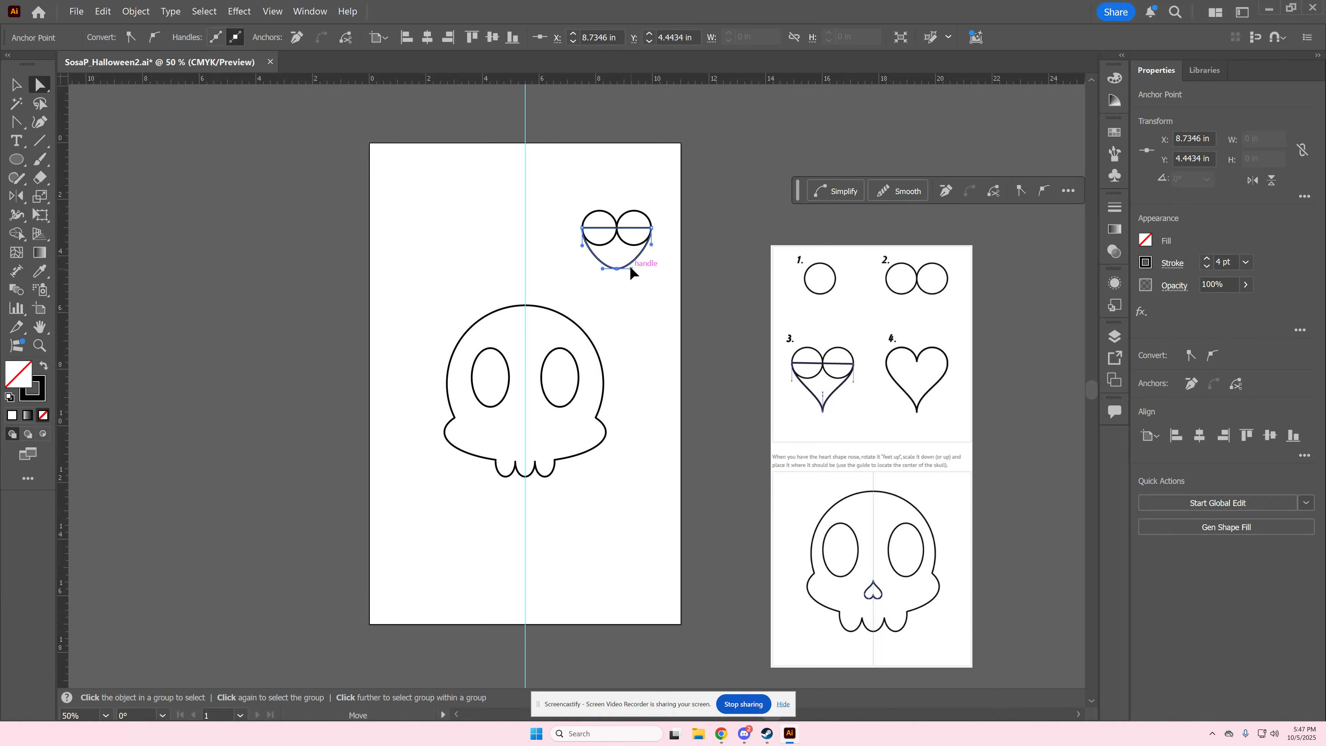
pyautogui.moveTo(631, 270)
pyautogui.mouseDown()
pyautogui.moveTo(618, 252)
pyautogui.moveTo(602, 269)
pyautogui.moveTo(615, 253)
pyautogui.mouseUp()
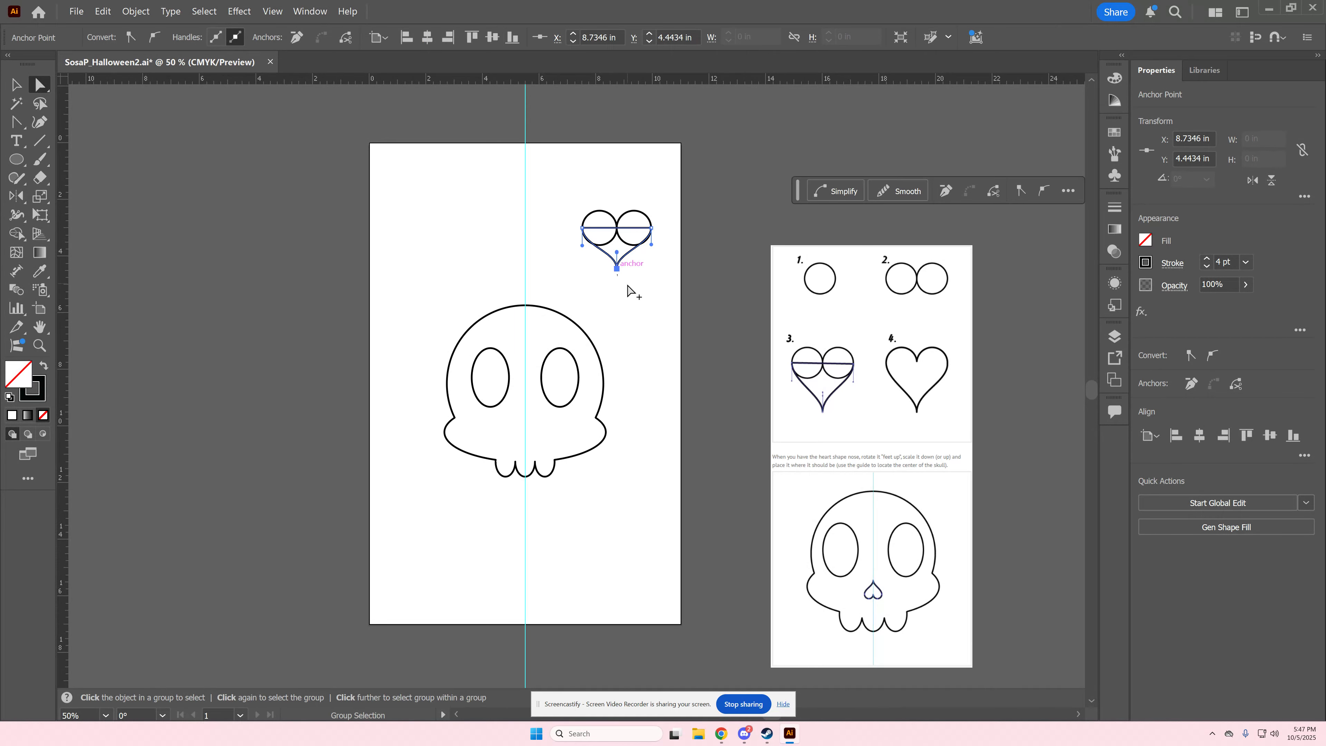
# Select both circles and the Pen path, move them up about 0.7 in, and unite them into one heart outline.
pyautogui.click(18, 86)
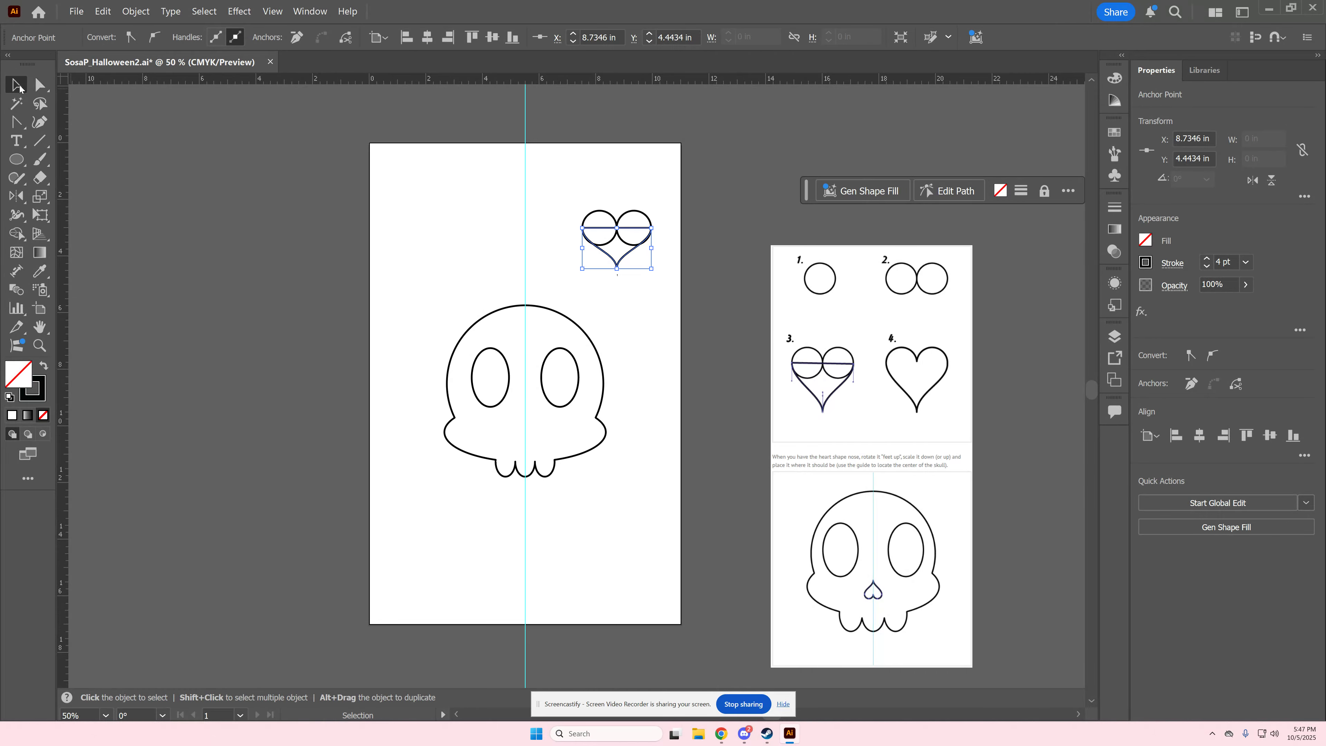
pyautogui.click(645, 293)
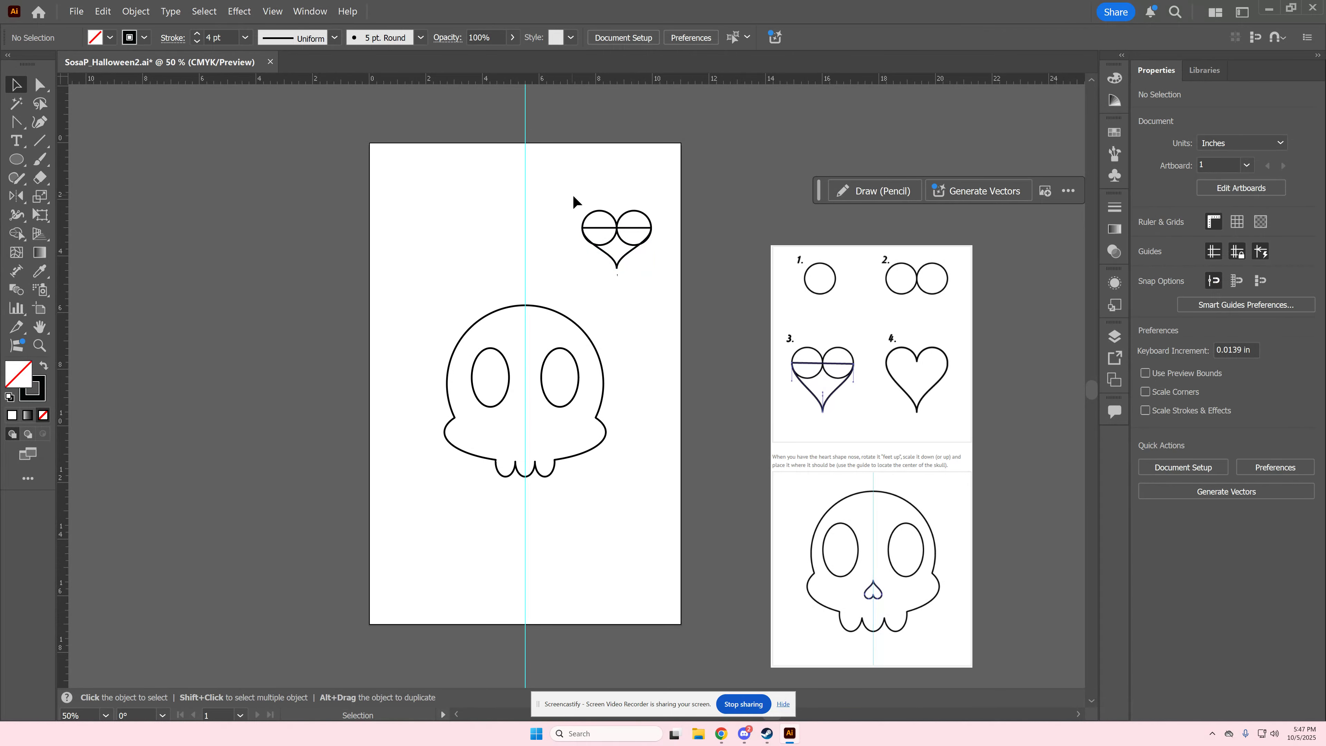
pyautogui.moveTo(572, 194); pyautogui.dragTo(638, 233)
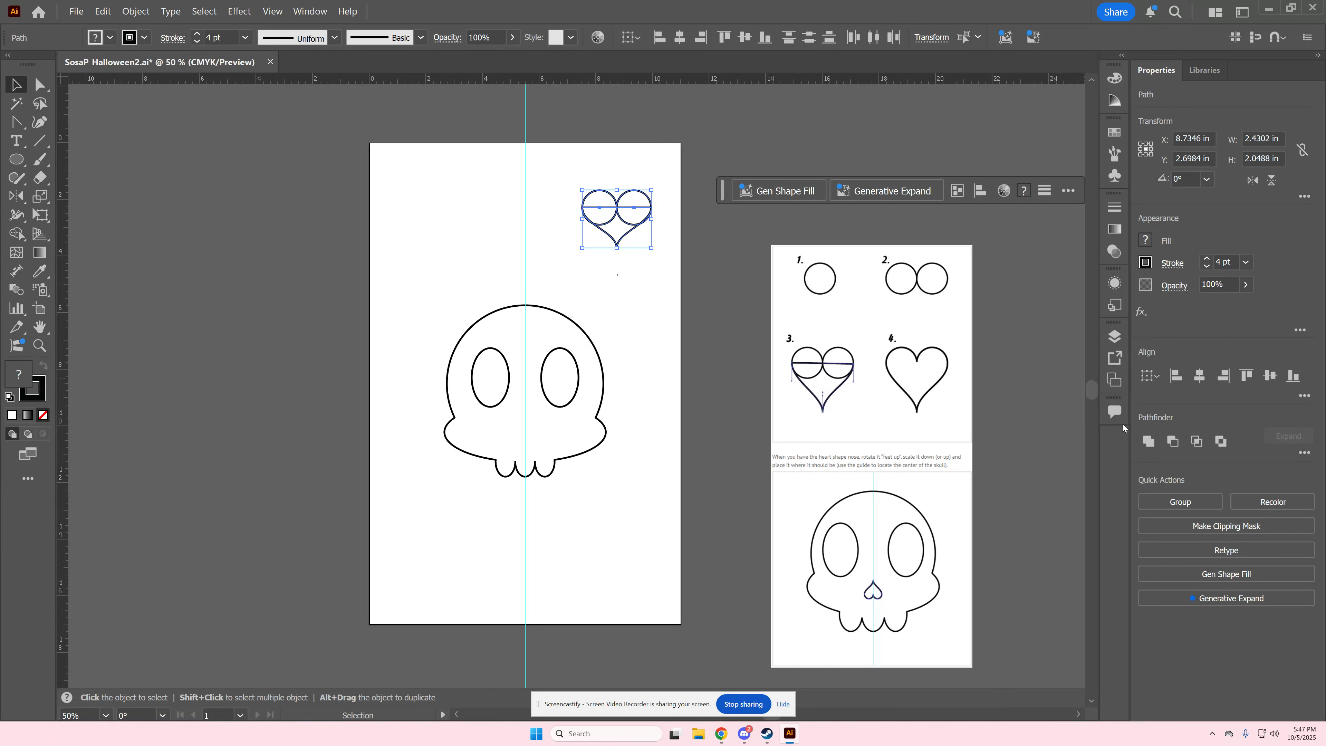
pyautogui.click(1146, 440)
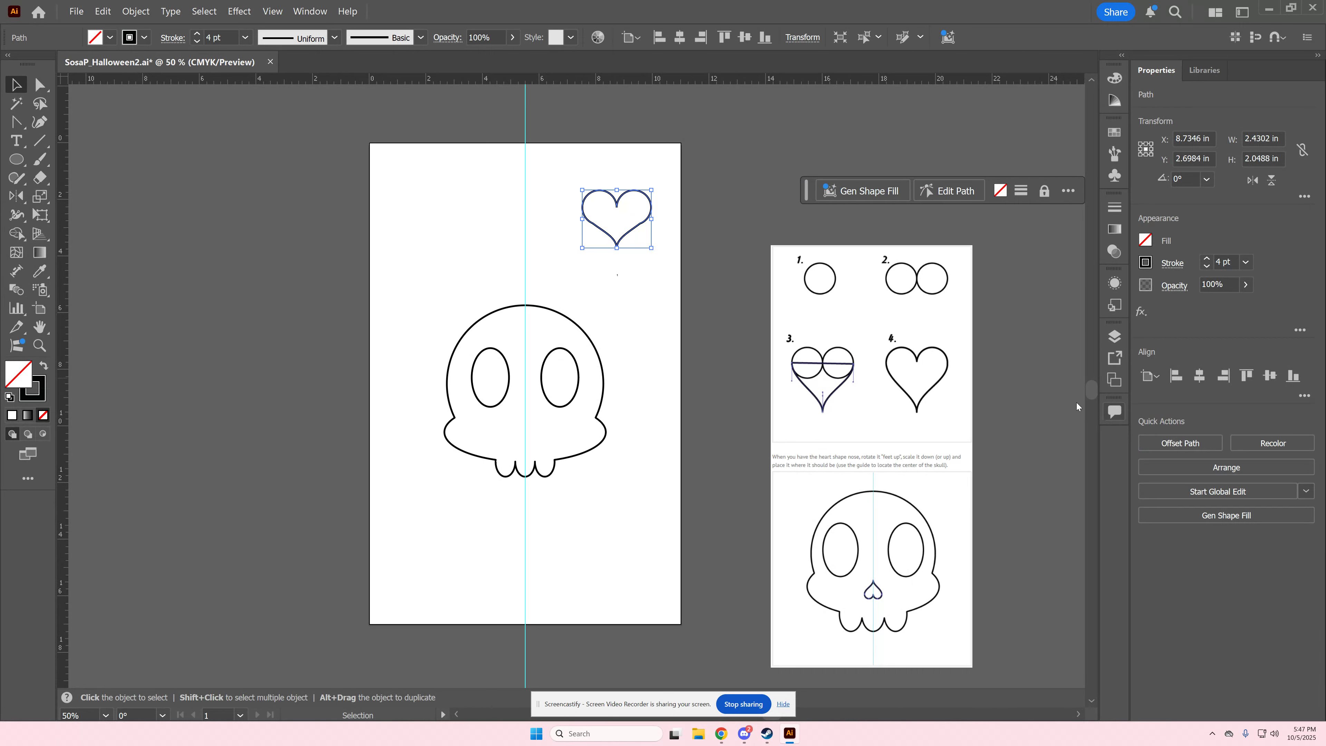
# Delete the extra anchor points on the heart's lower left and lower right sides with the Delete Anchor Point tool.
pyautogui.scroll(1, 650, 271)
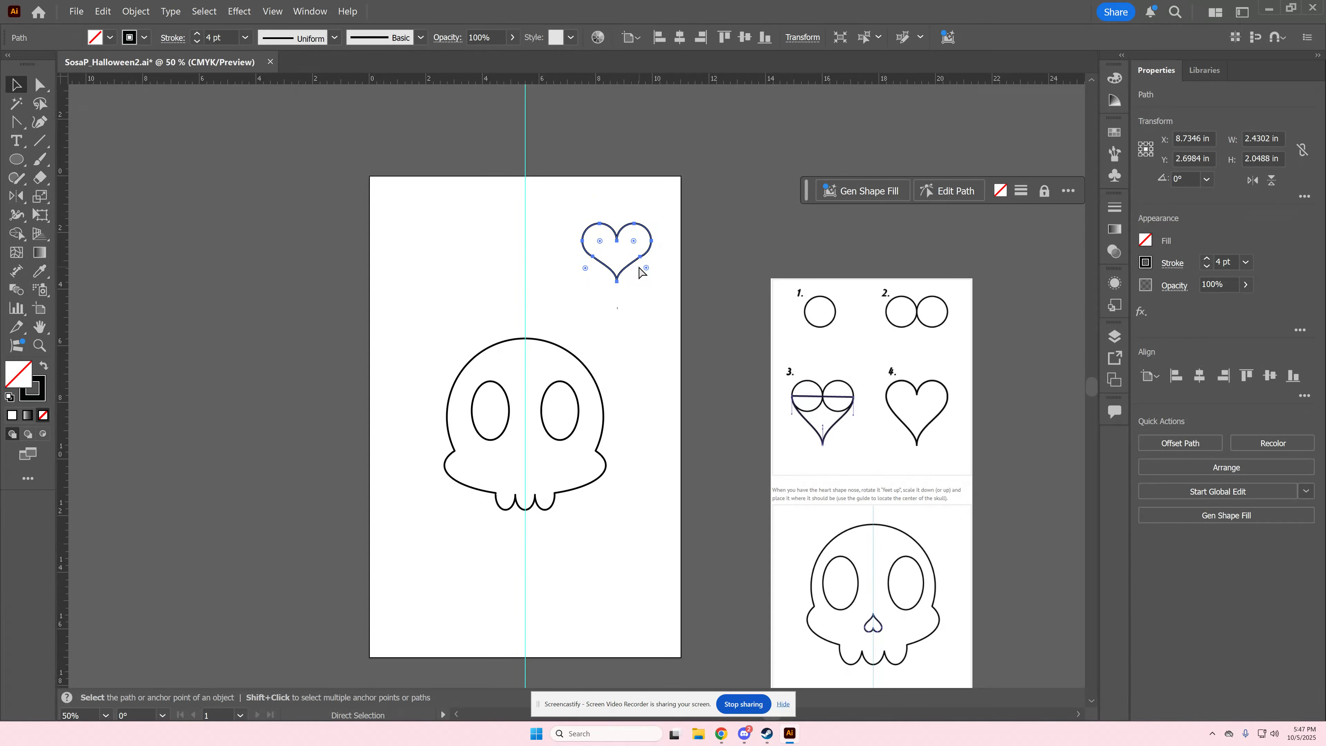
pyautogui.hotkey('ctrl', '+')
pyautogui.hotkey('ctrl', '+')
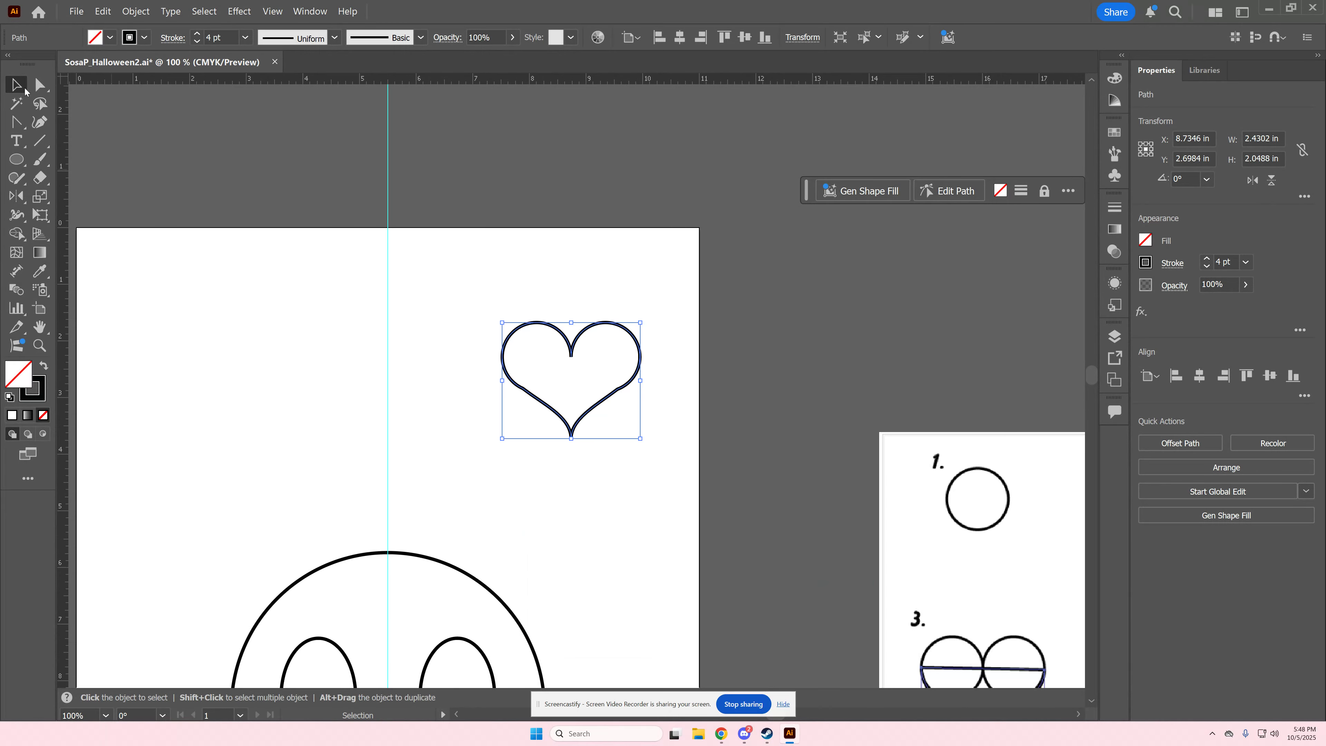
pyautogui.click(40, 84)
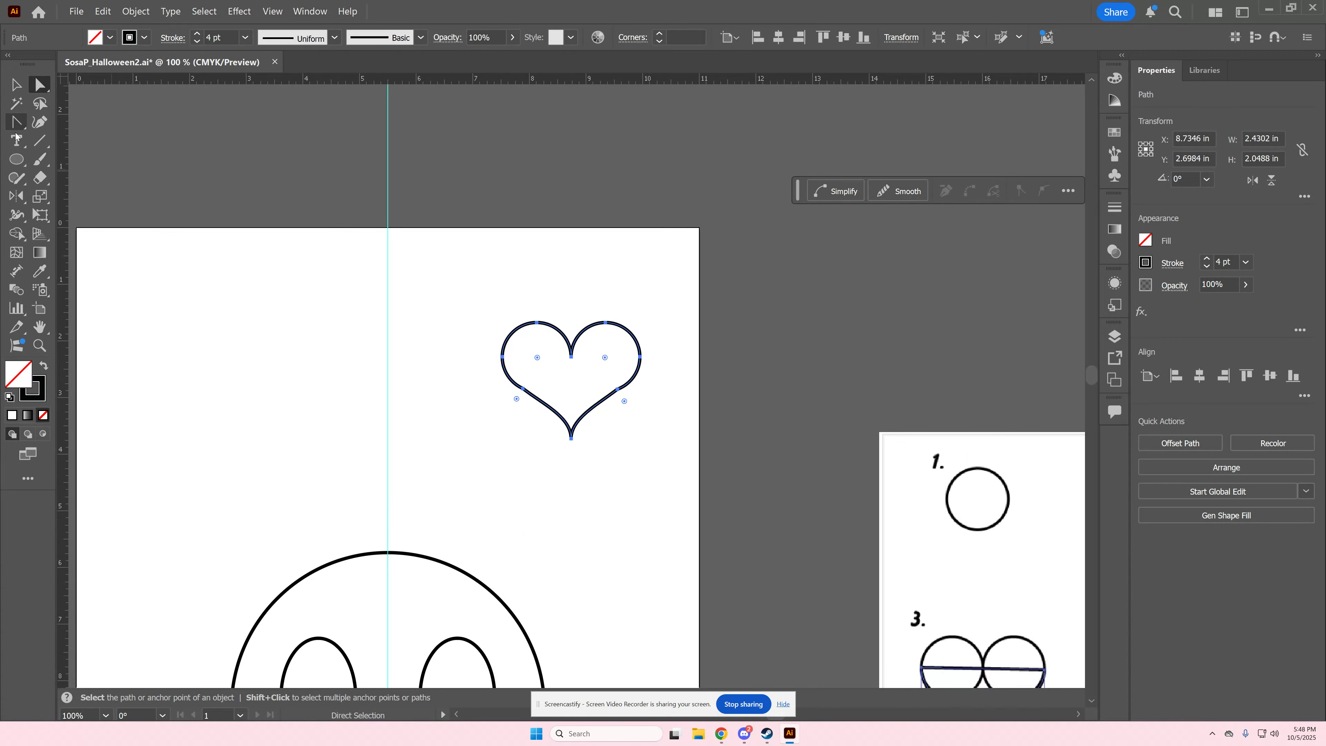
pyautogui.click(14, 121)
pyautogui.click(109, 159)
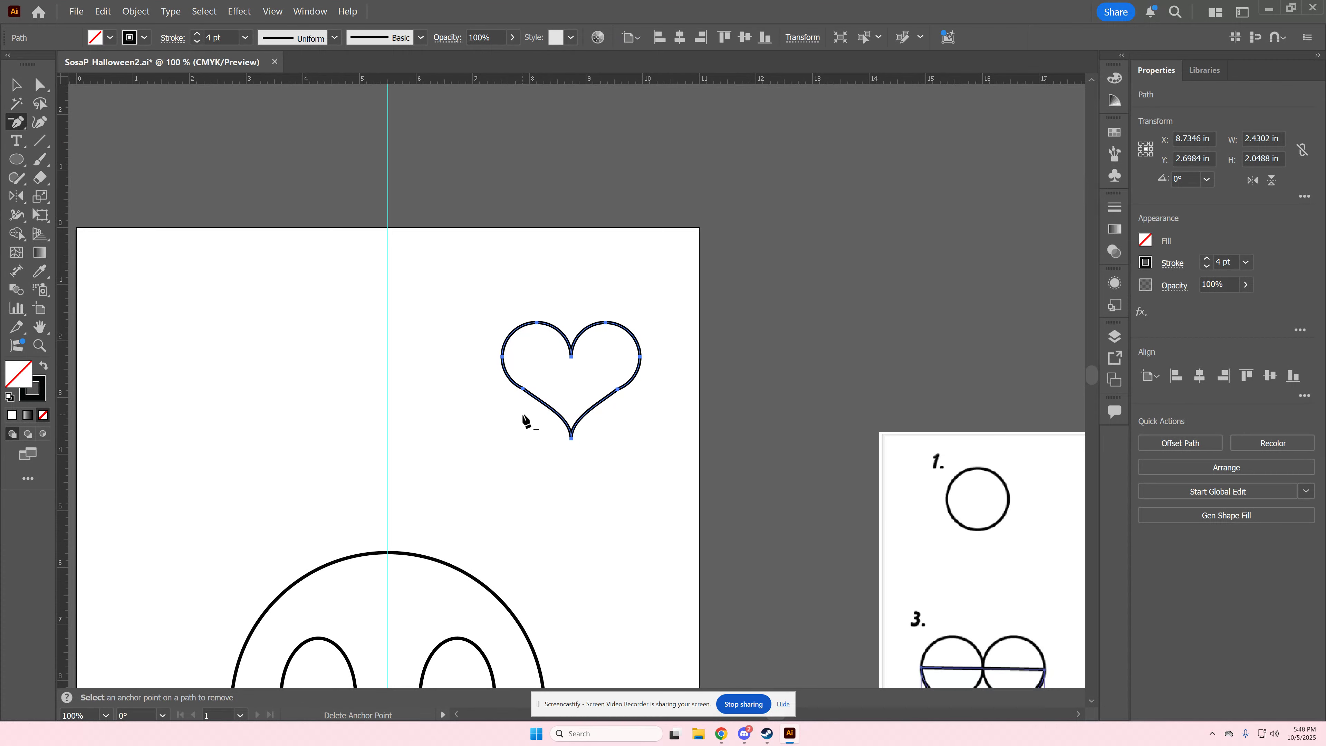
pyautogui.click(523, 389)
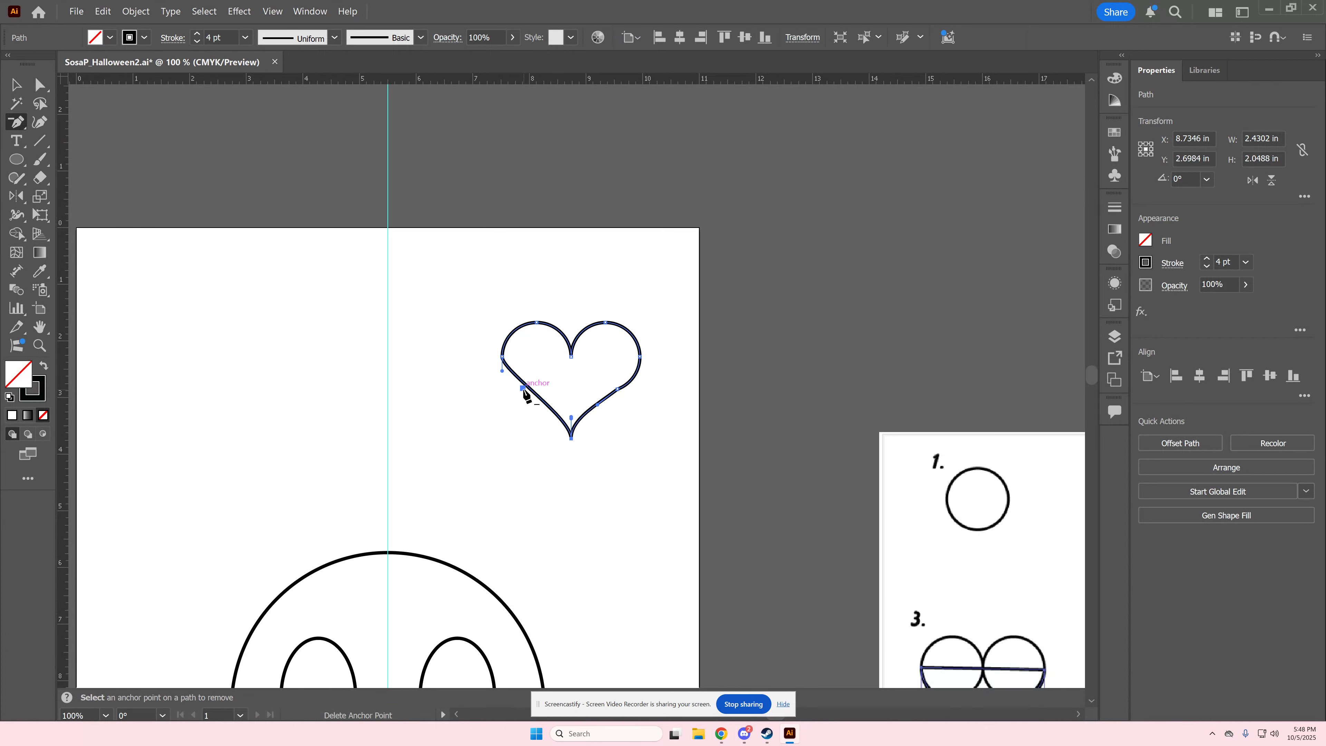
pyautogui.click(618, 389)
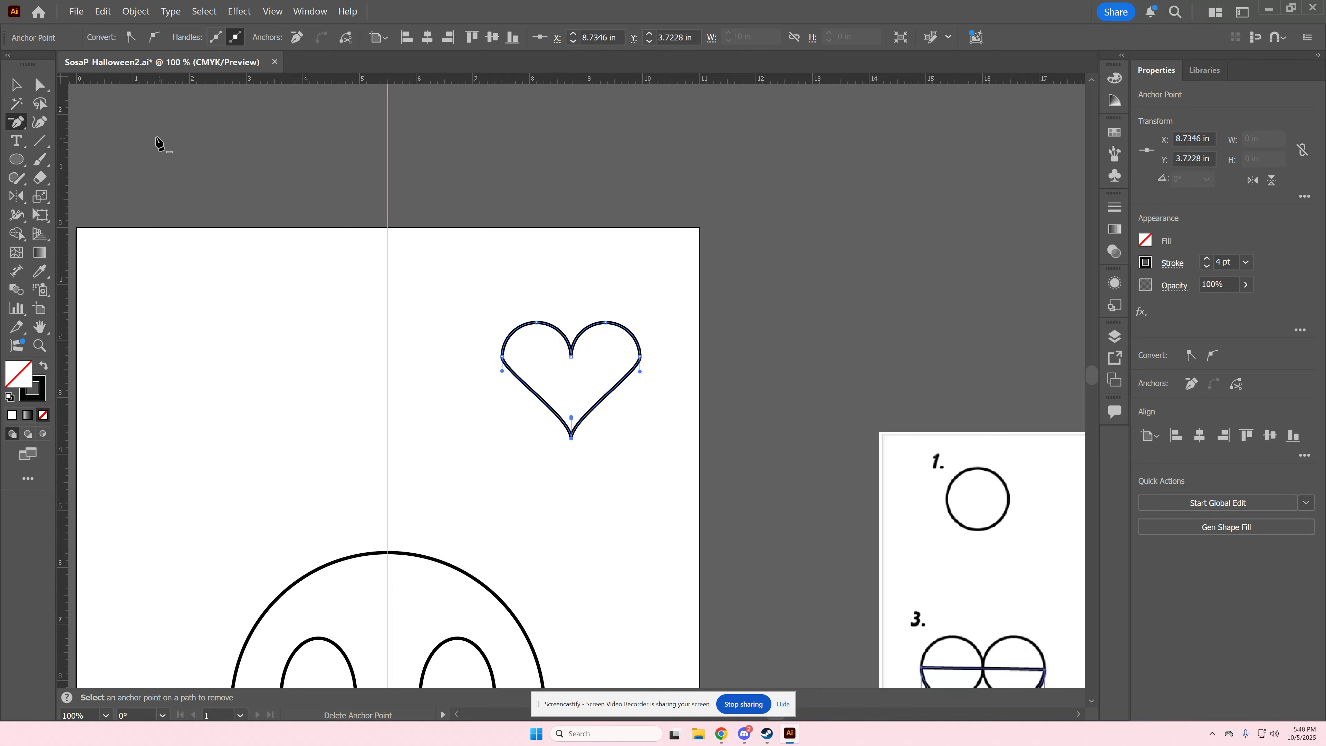
# Lengthen the downward direction handles at the heart's left and right side anchors slightly to round its lower sides evenly.
pyautogui.click(48, 85)
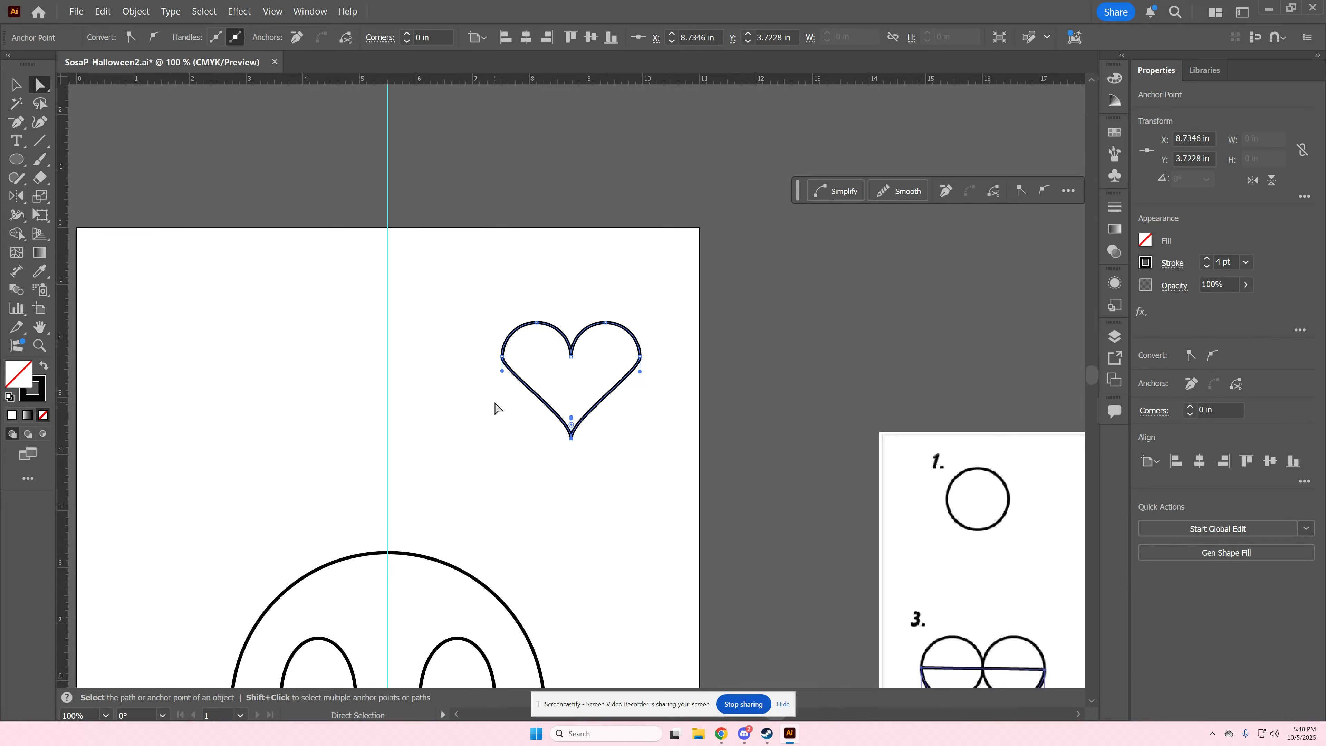
pyautogui.moveTo(501, 371); pyautogui.dragTo(501, 380)
pyautogui.moveTo(640, 371); pyautogui.dragTo(639, 380)
pyautogui.click(658, 370)
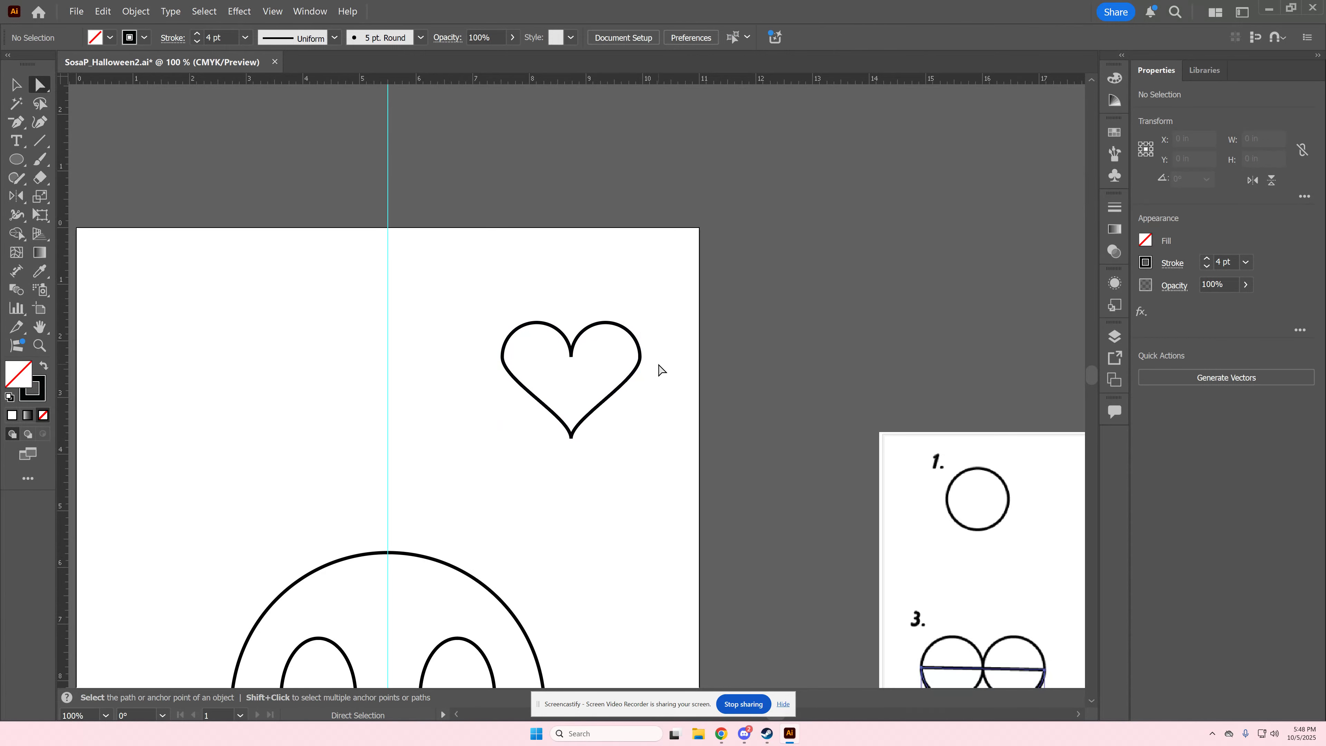
pyautogui.click(543, 402)
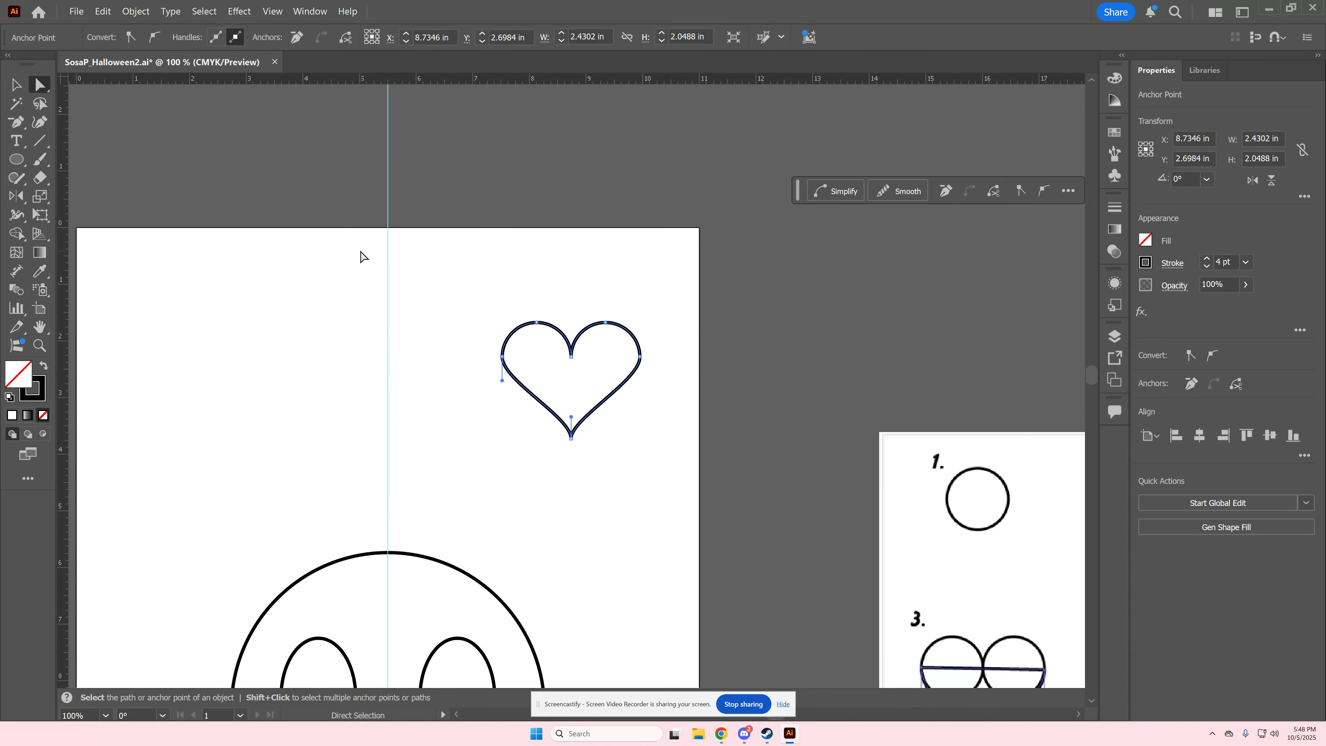
pyautogui.click(640, 359)
pyautogui.click(502, 356)
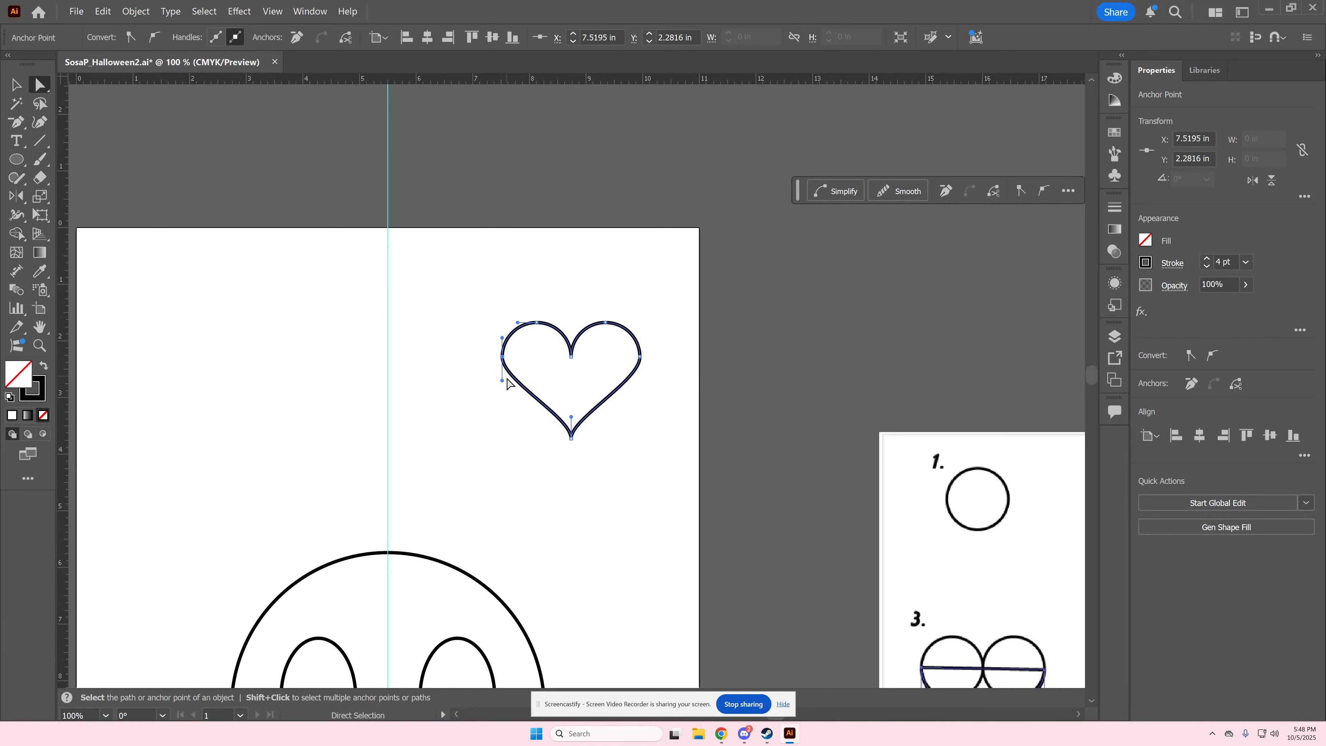
# Rotate the heart 180°, scale it to about 0.73 × 0.62 in, and place it near the skull's left eye.
pyautogui.hotkey('ctrl', '-')
pyautogui.hotkey('ctrl', '-')
pyautogui.hotkey('ctrl', '-')
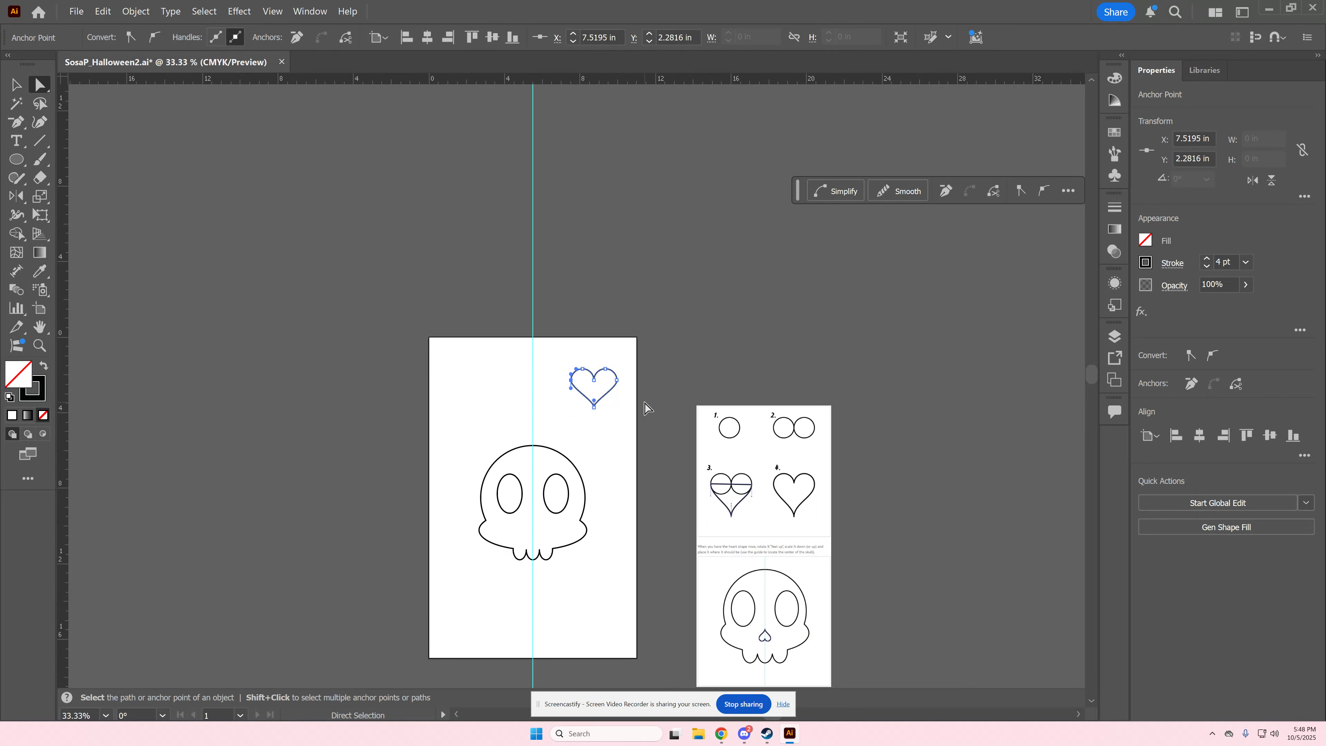
pyautogui.press('v')
pyautogui.scroll(-2, 690, 411)
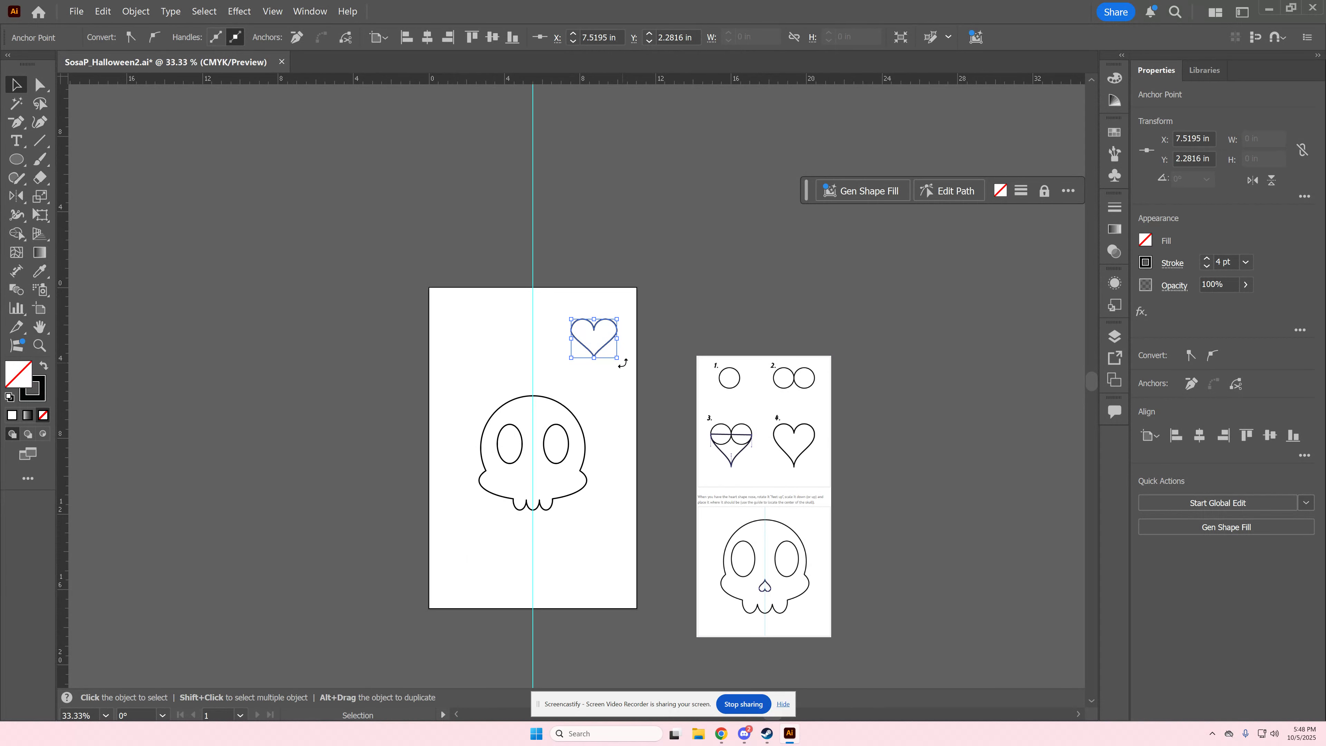
pyautogui.moveTo(623, 362); pyautogui.dragTo(524, 467)
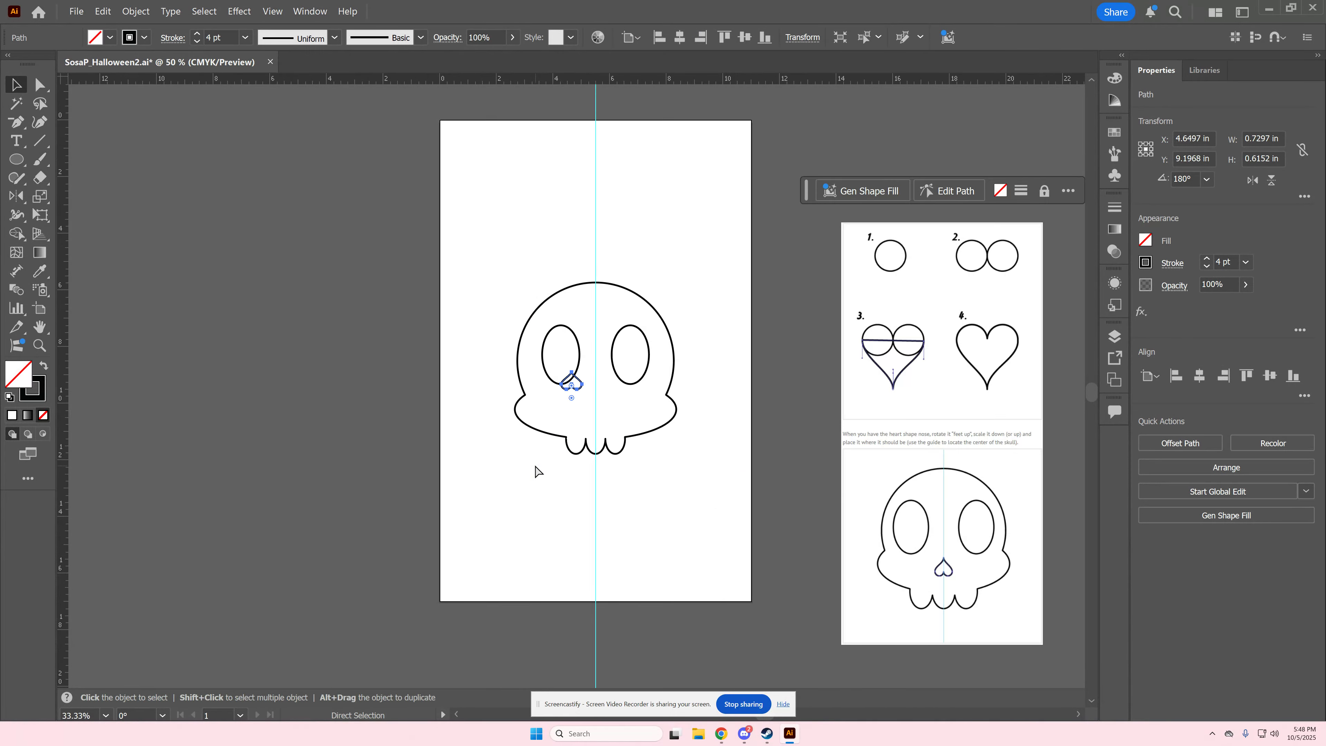
# Move the upside-down heart onto the vertical centre guide at X 5.5 in, just below the eyes.
pyautogui.hotkey('ctrl', '+')
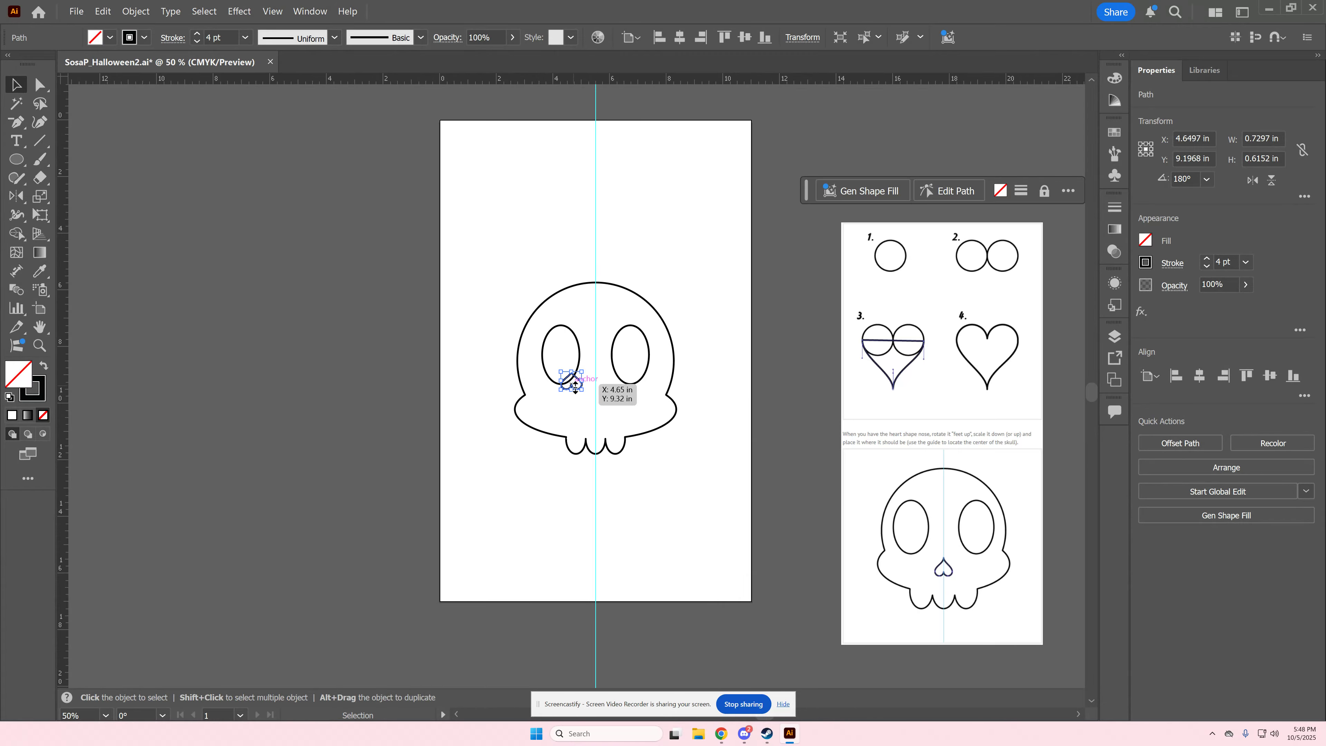
pyautogui.hotkey('ctrl', '+')
pyautogui.hotkey('ctrl', '+')
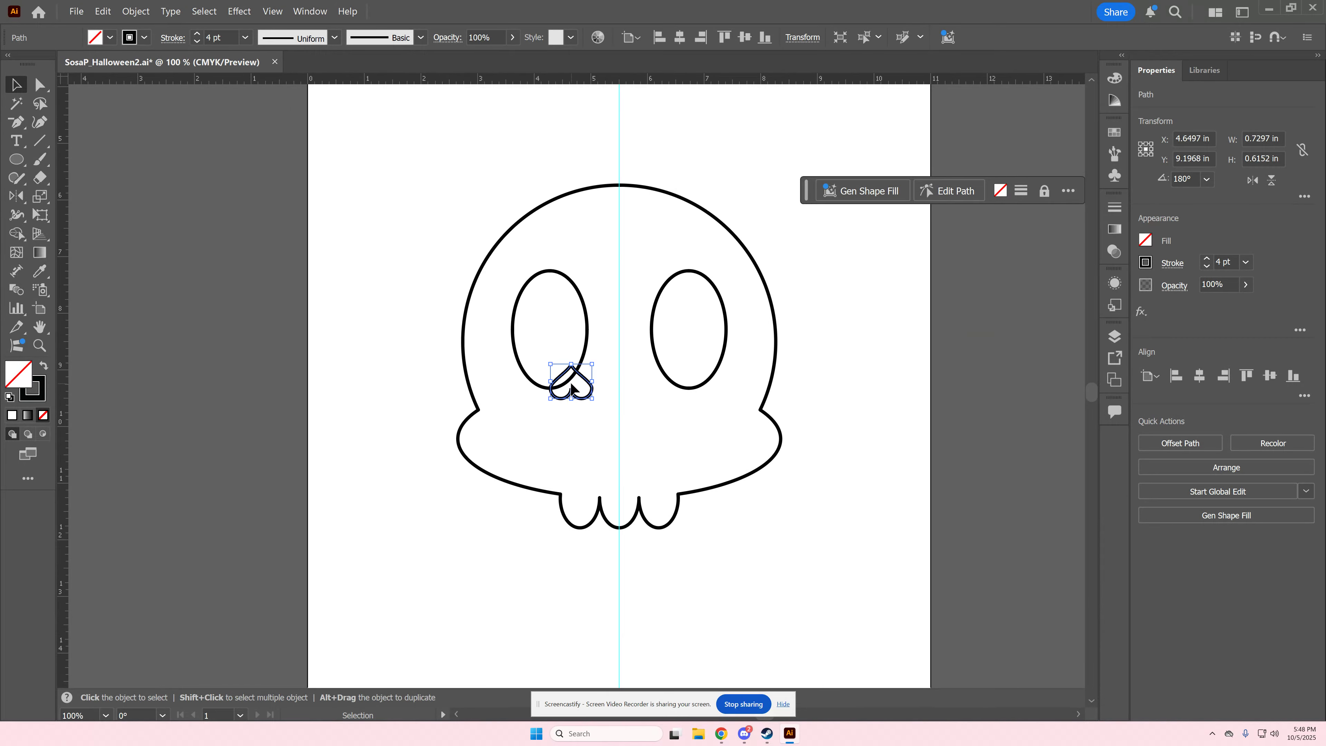
pyautogui.moveTo(582, 399); pyautogui.dragTo(630, 440)
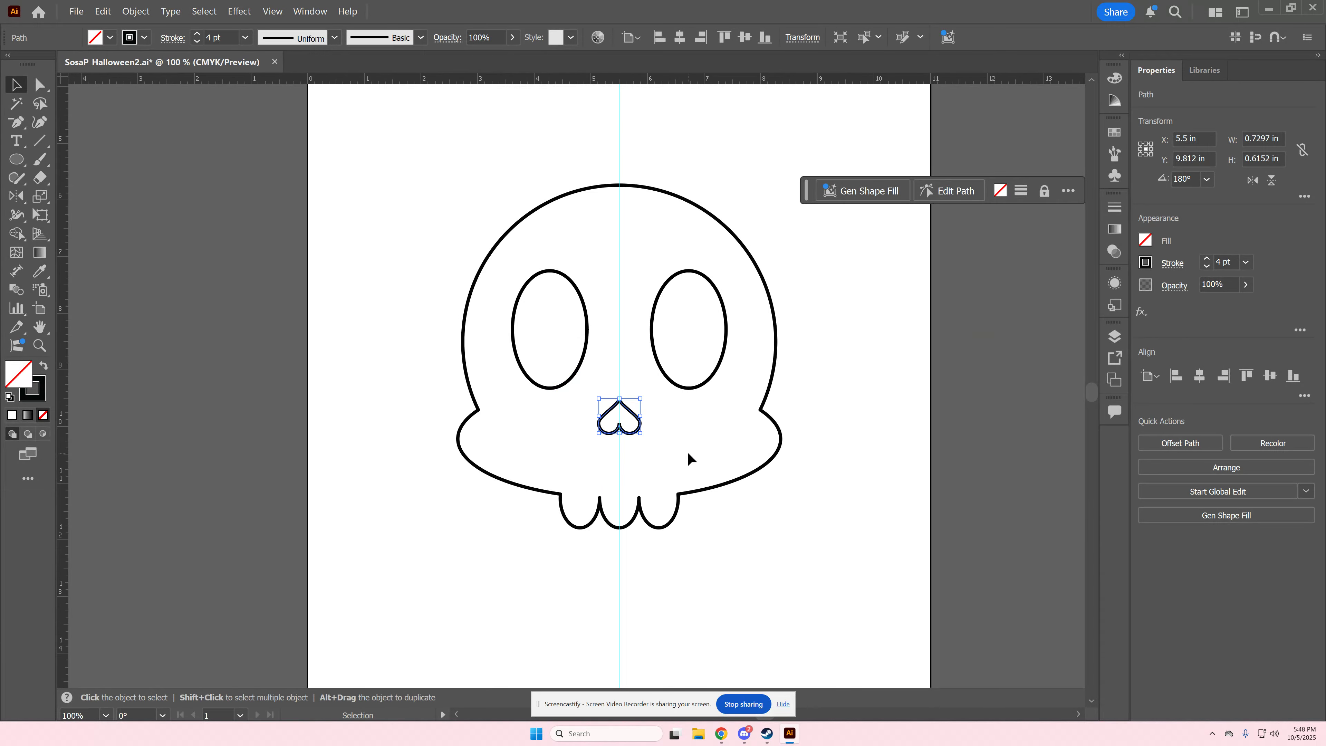
# Enlarge the heart nose to about 0.86 × 0.80 in and align its horizontal centre.
pyautogui.hotkey('ctrl', '-')
pyautogui.moveTo(1011, 515); pyautogui.dragTo(894, 449)
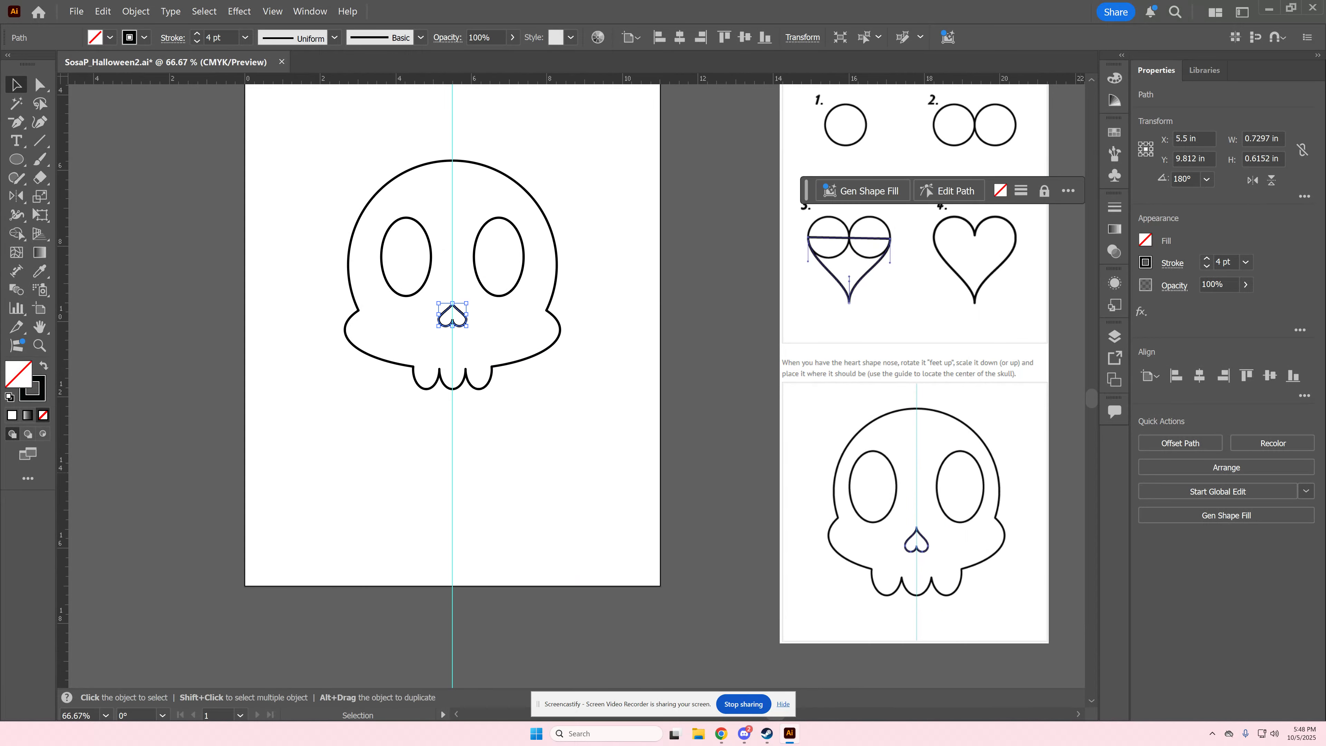
pyautogui.moveTo(466, 326); pyautogui.dragTo(472, 335)
pyautogui.click(1199, 375)
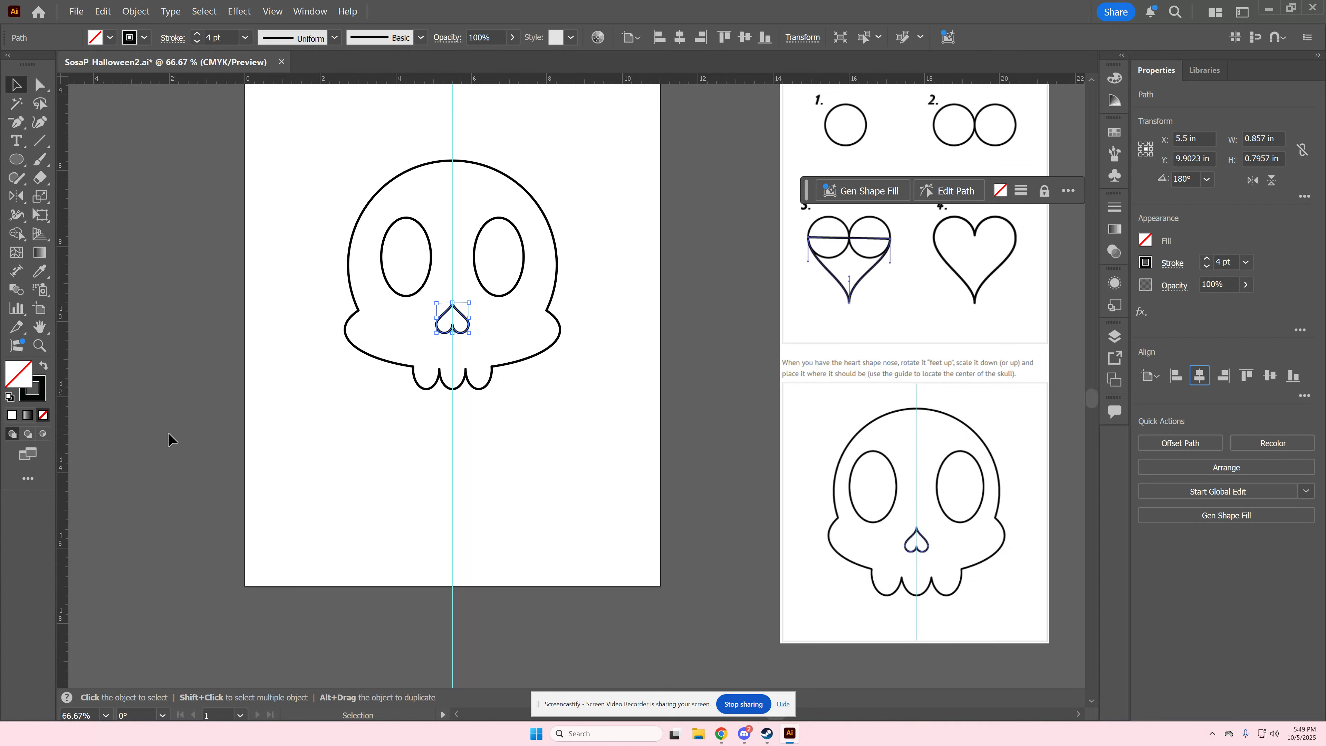
# Save the skull document.
pyautogui.click(77, 11)
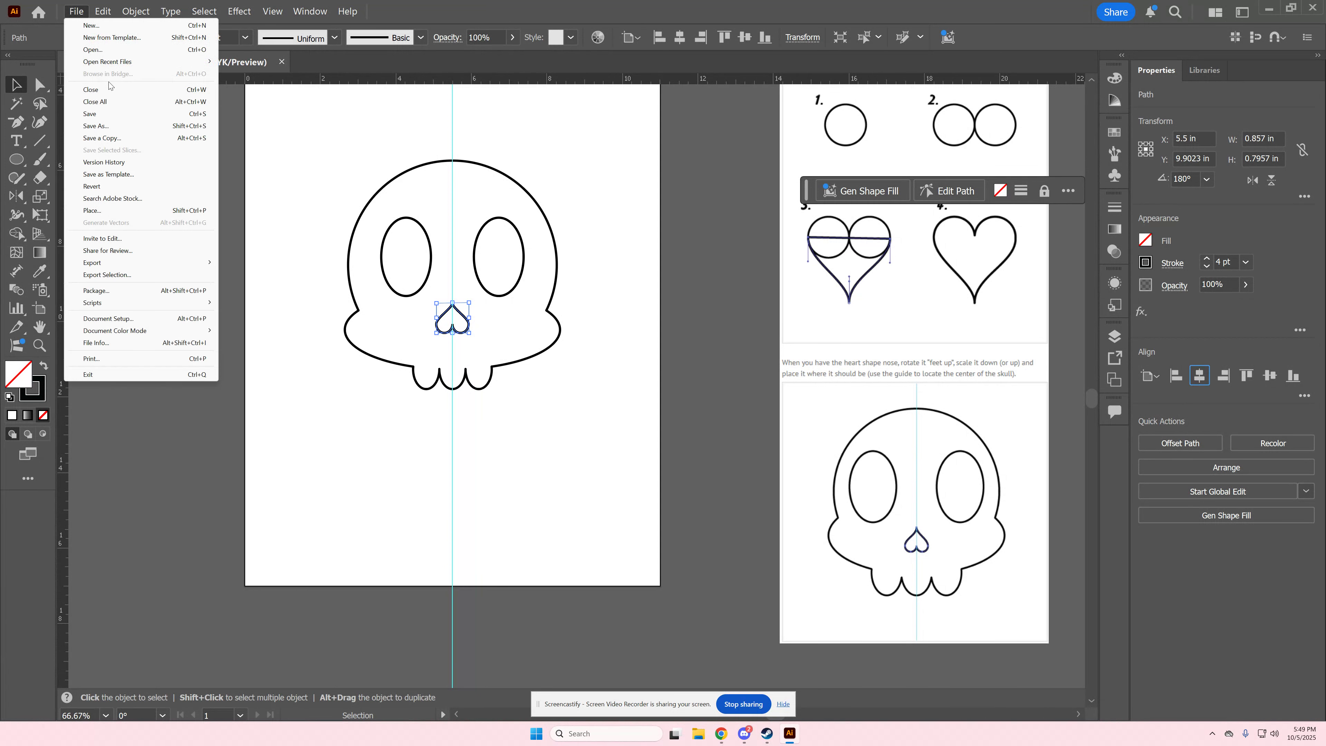
pyautogui.click(99, 112)
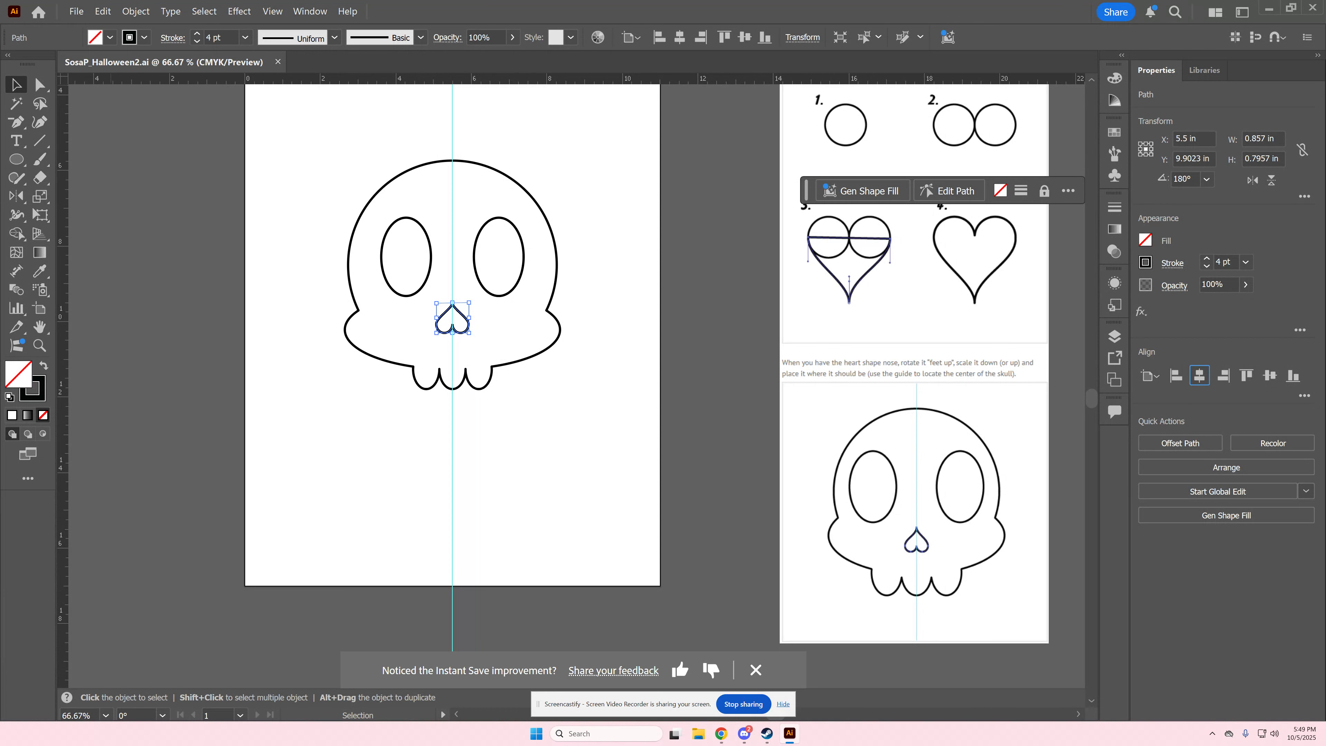